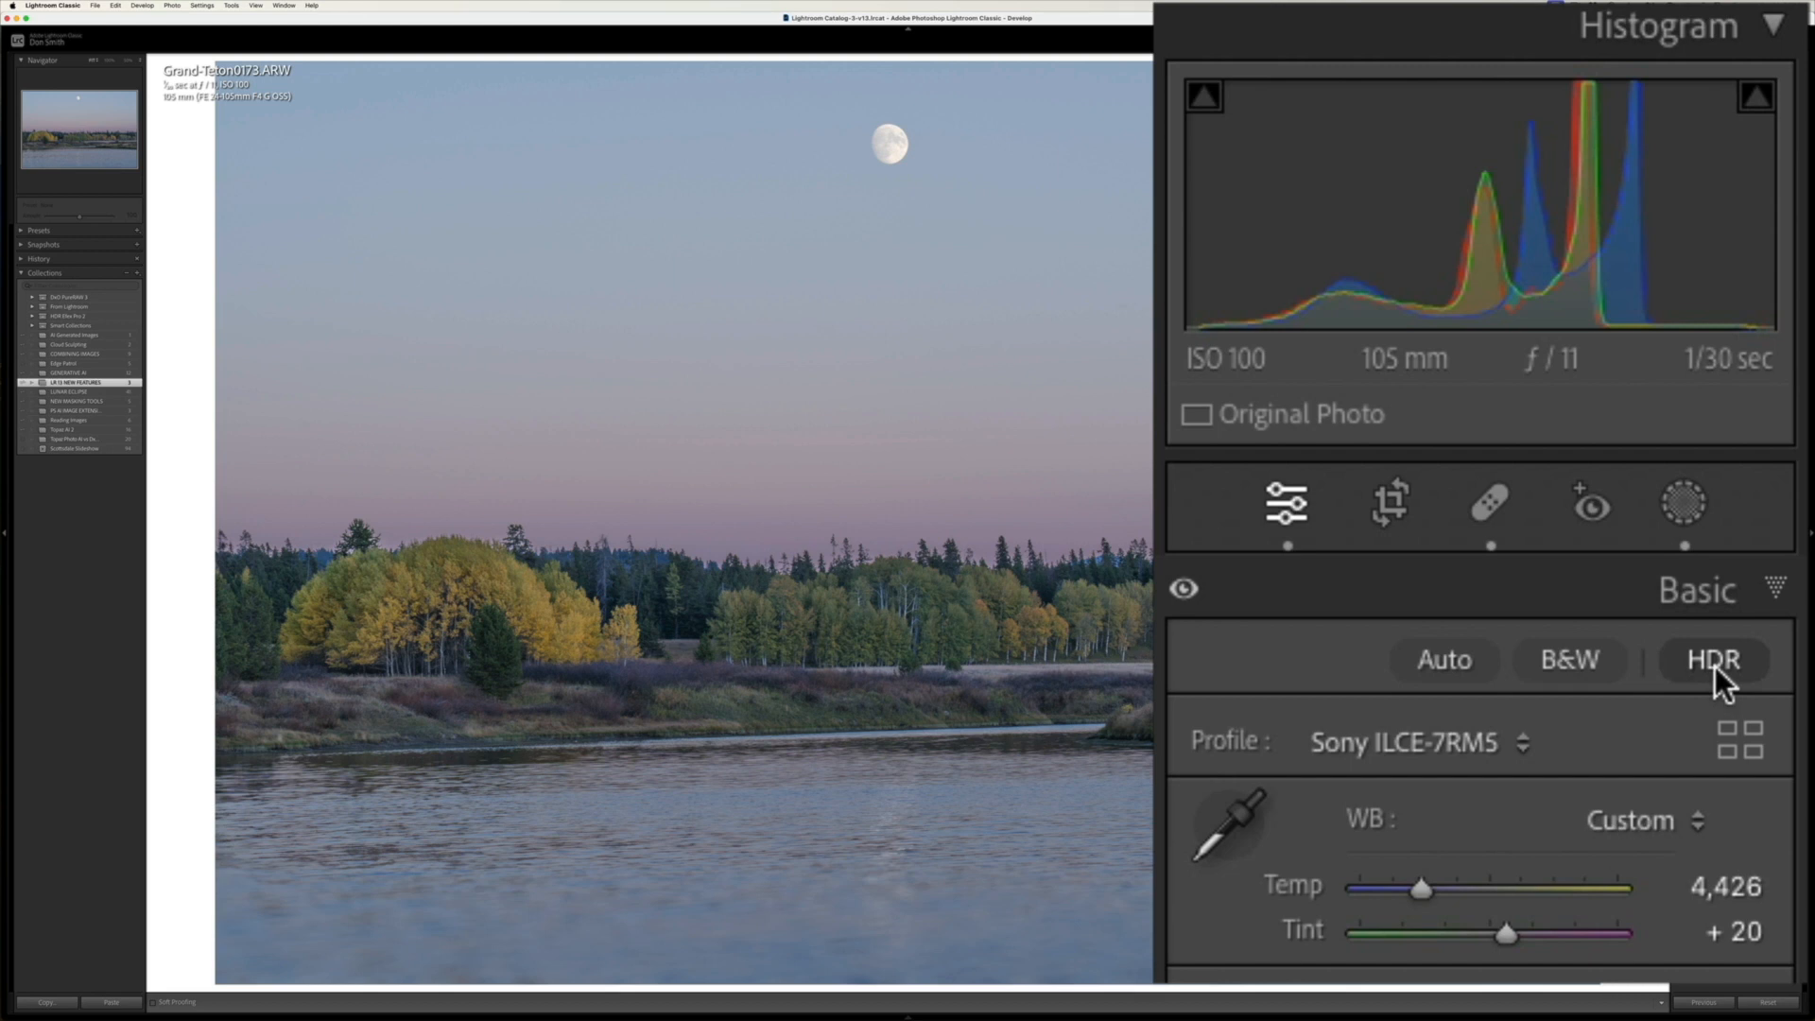
Step: Switch HDR editing on and off for the lake photo to compare both renderings, leaving HDR off
{"action": "left_click", "coordinate": [1711, 659]}
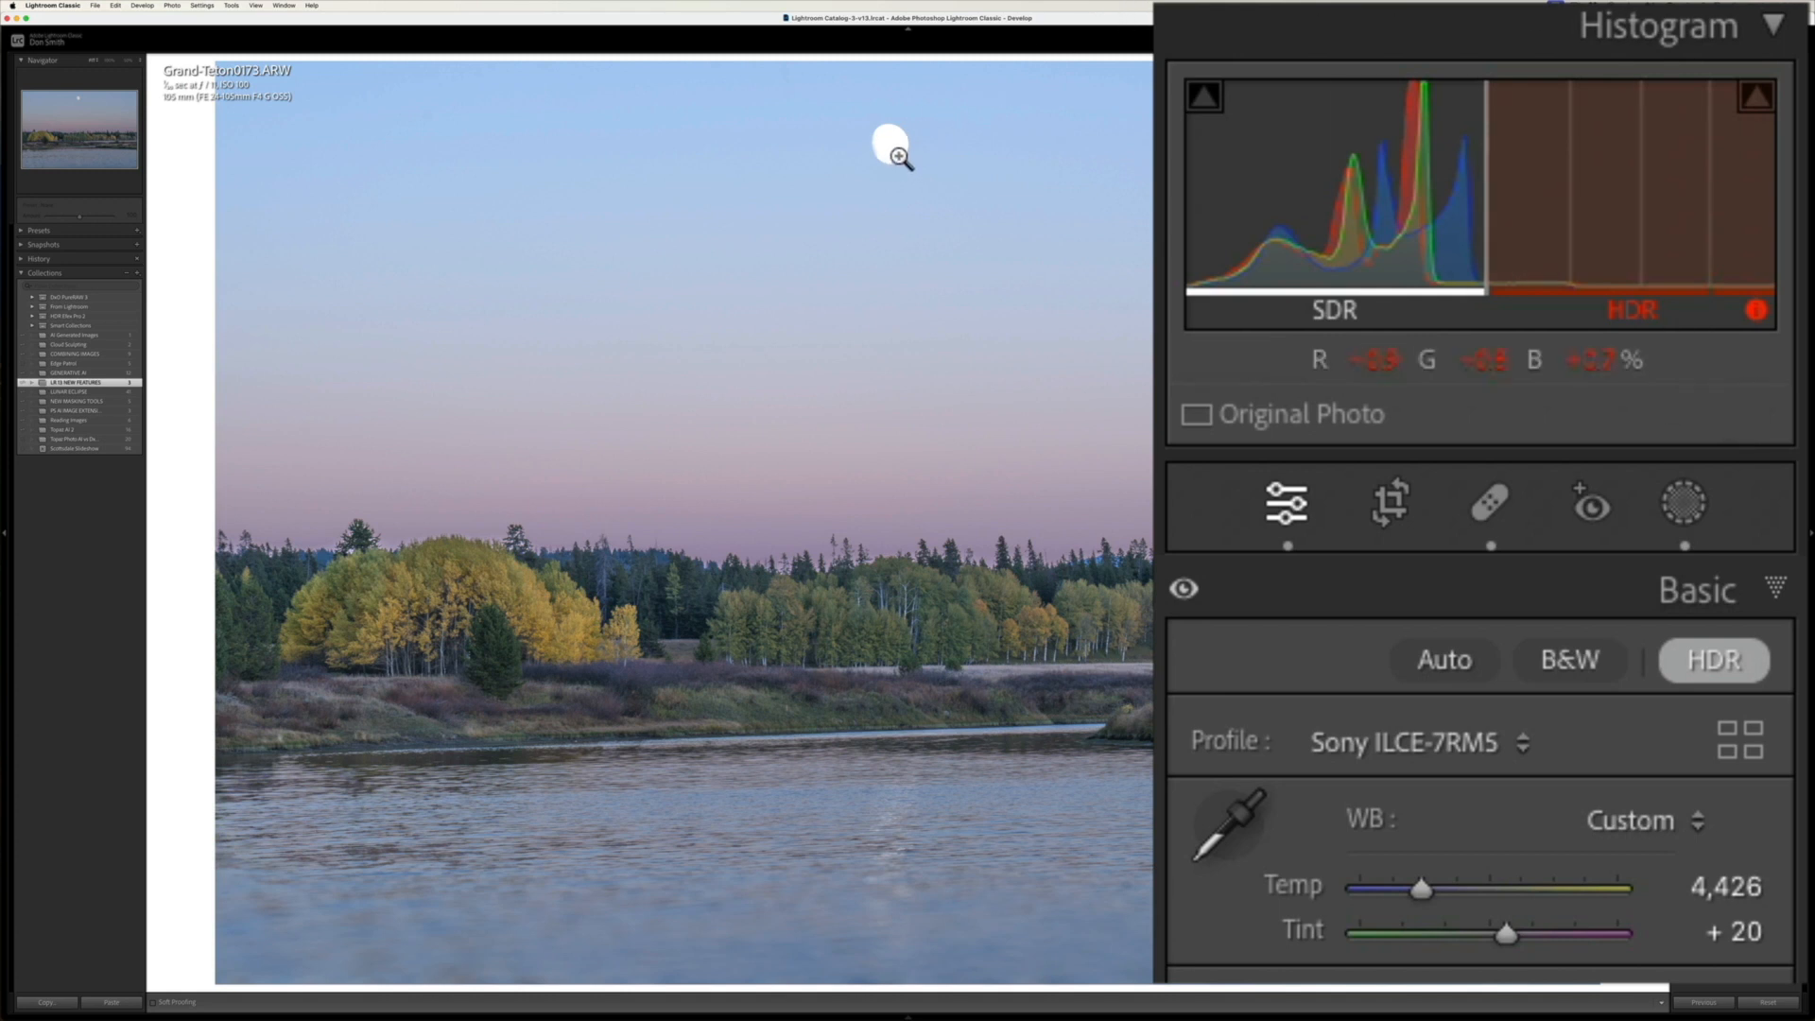
{"action": "left_click", "coordinate": [1707, 662]}
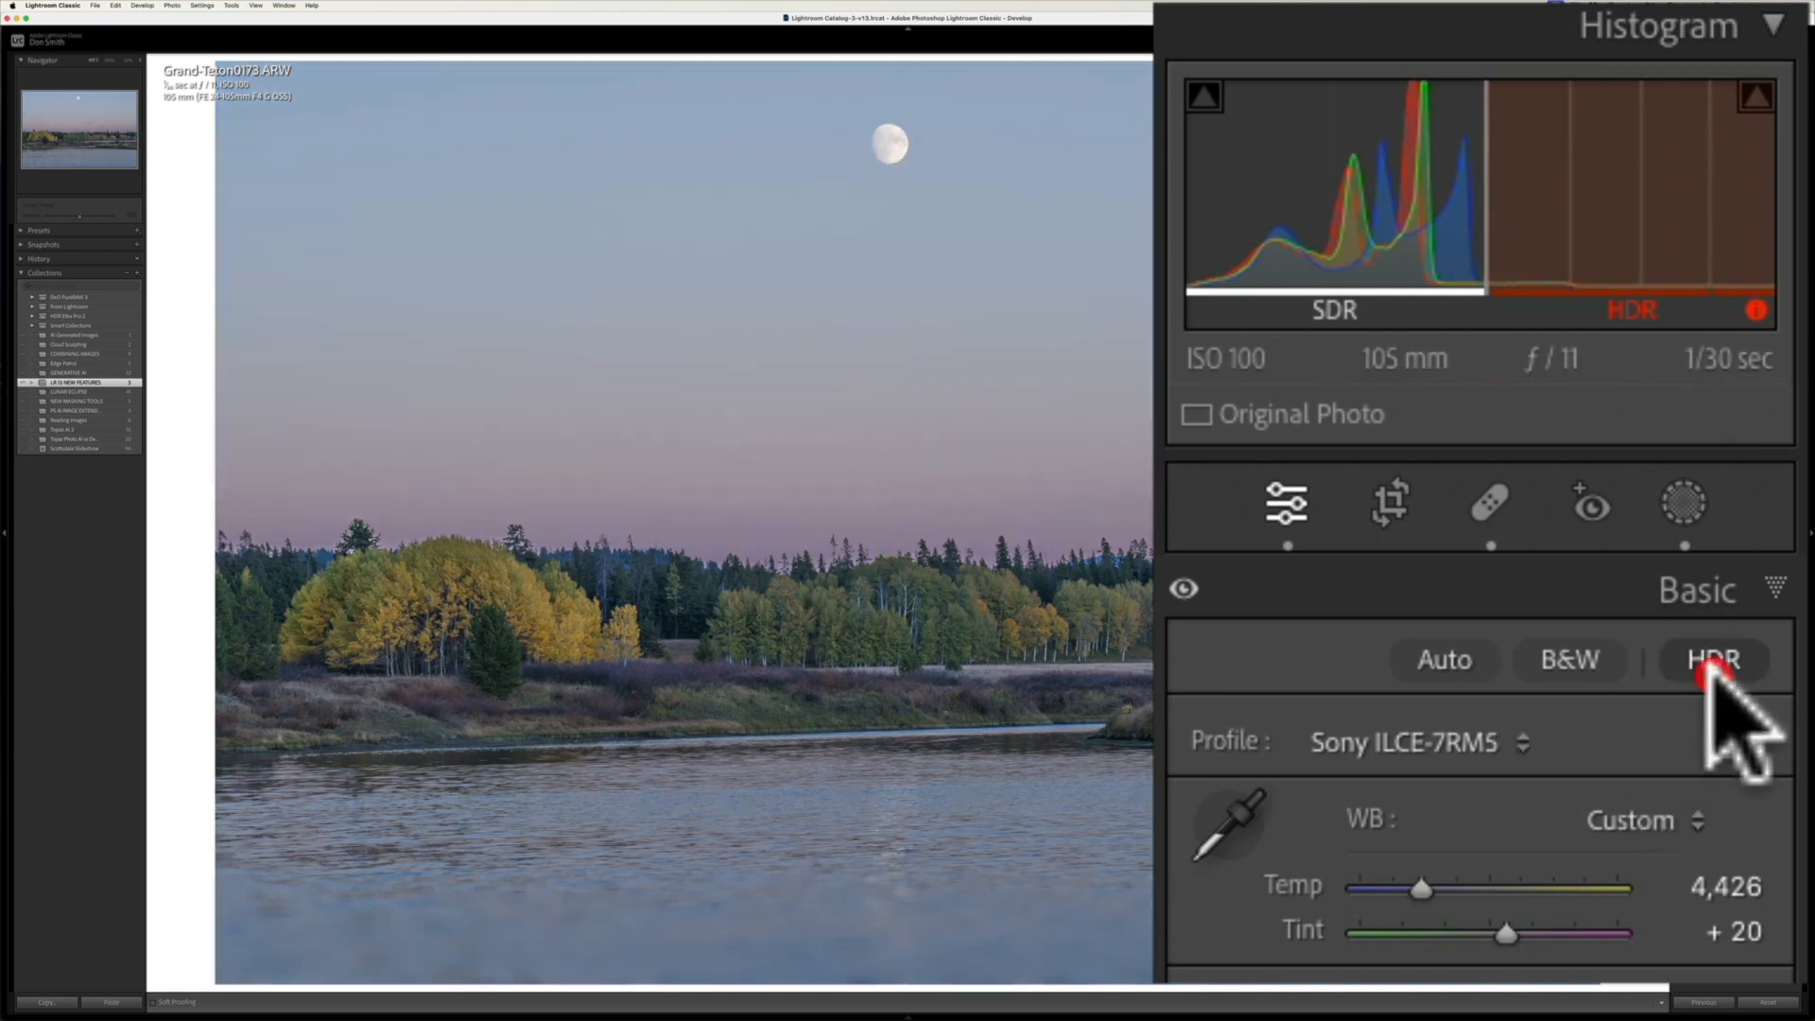
{"action": "left_click", "coordinate": [1702, 662]}
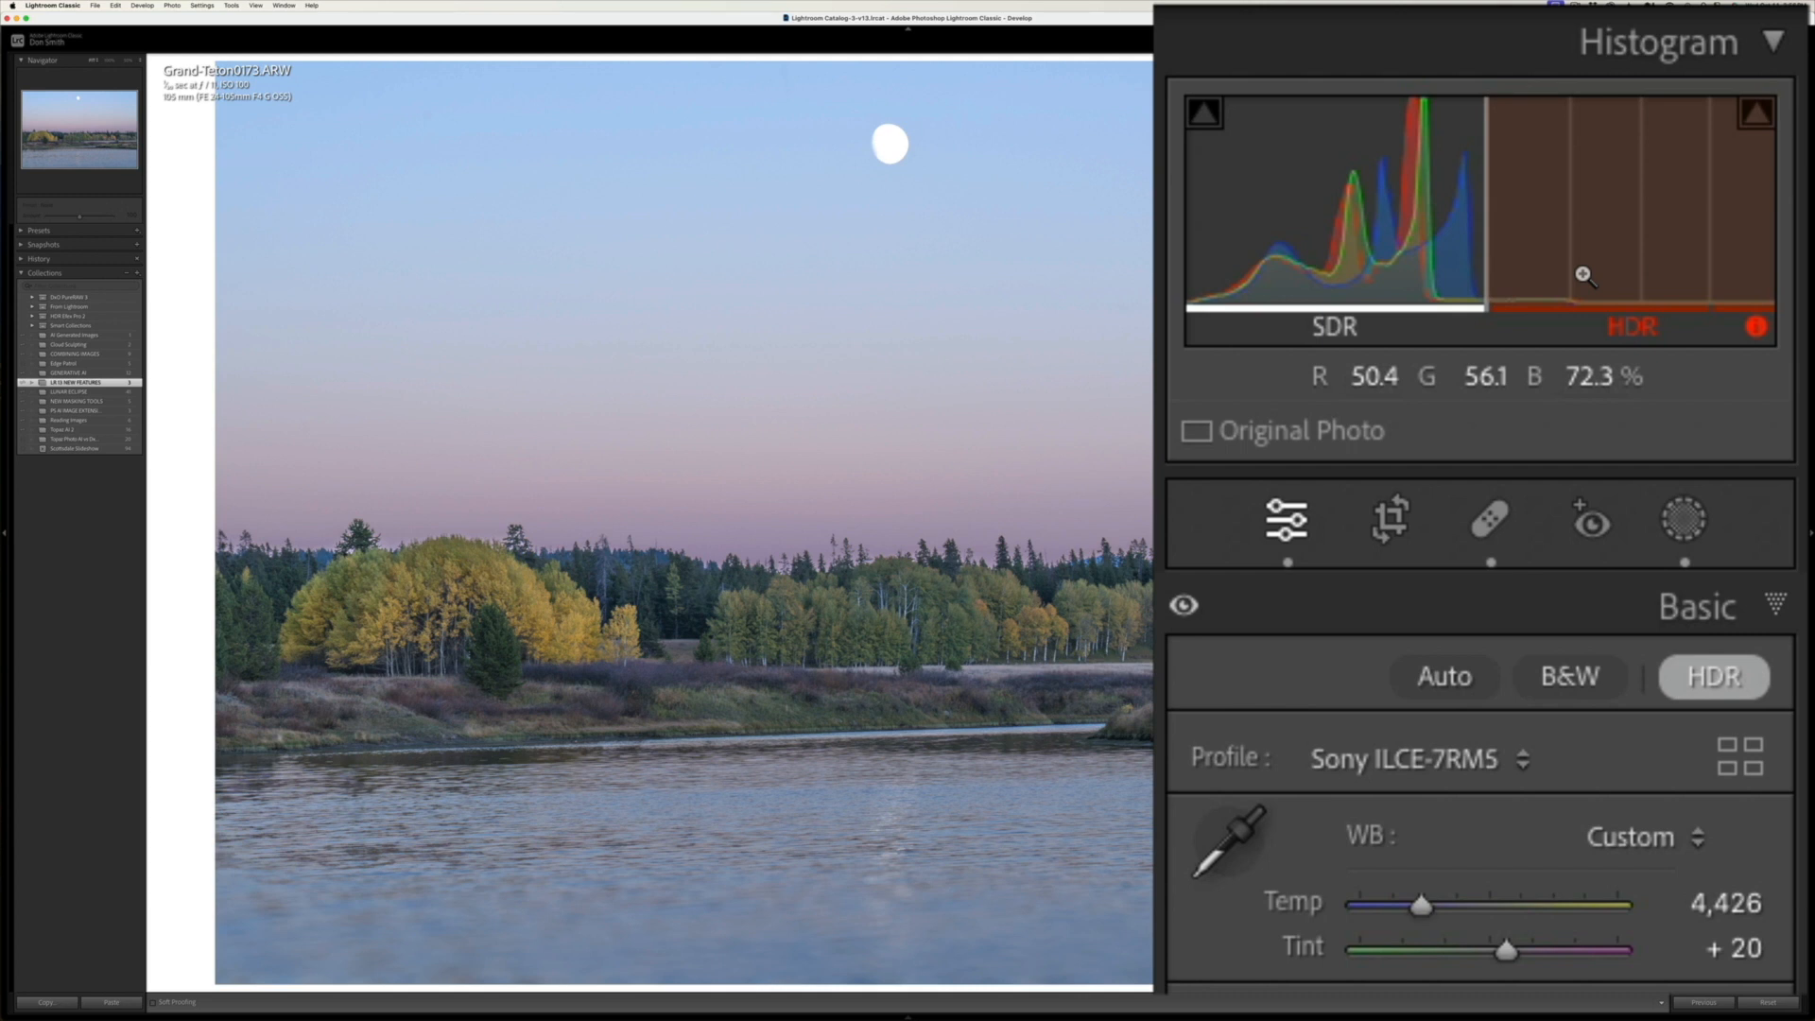
{"action": "left_click", "coordinate": [1717, 688]}
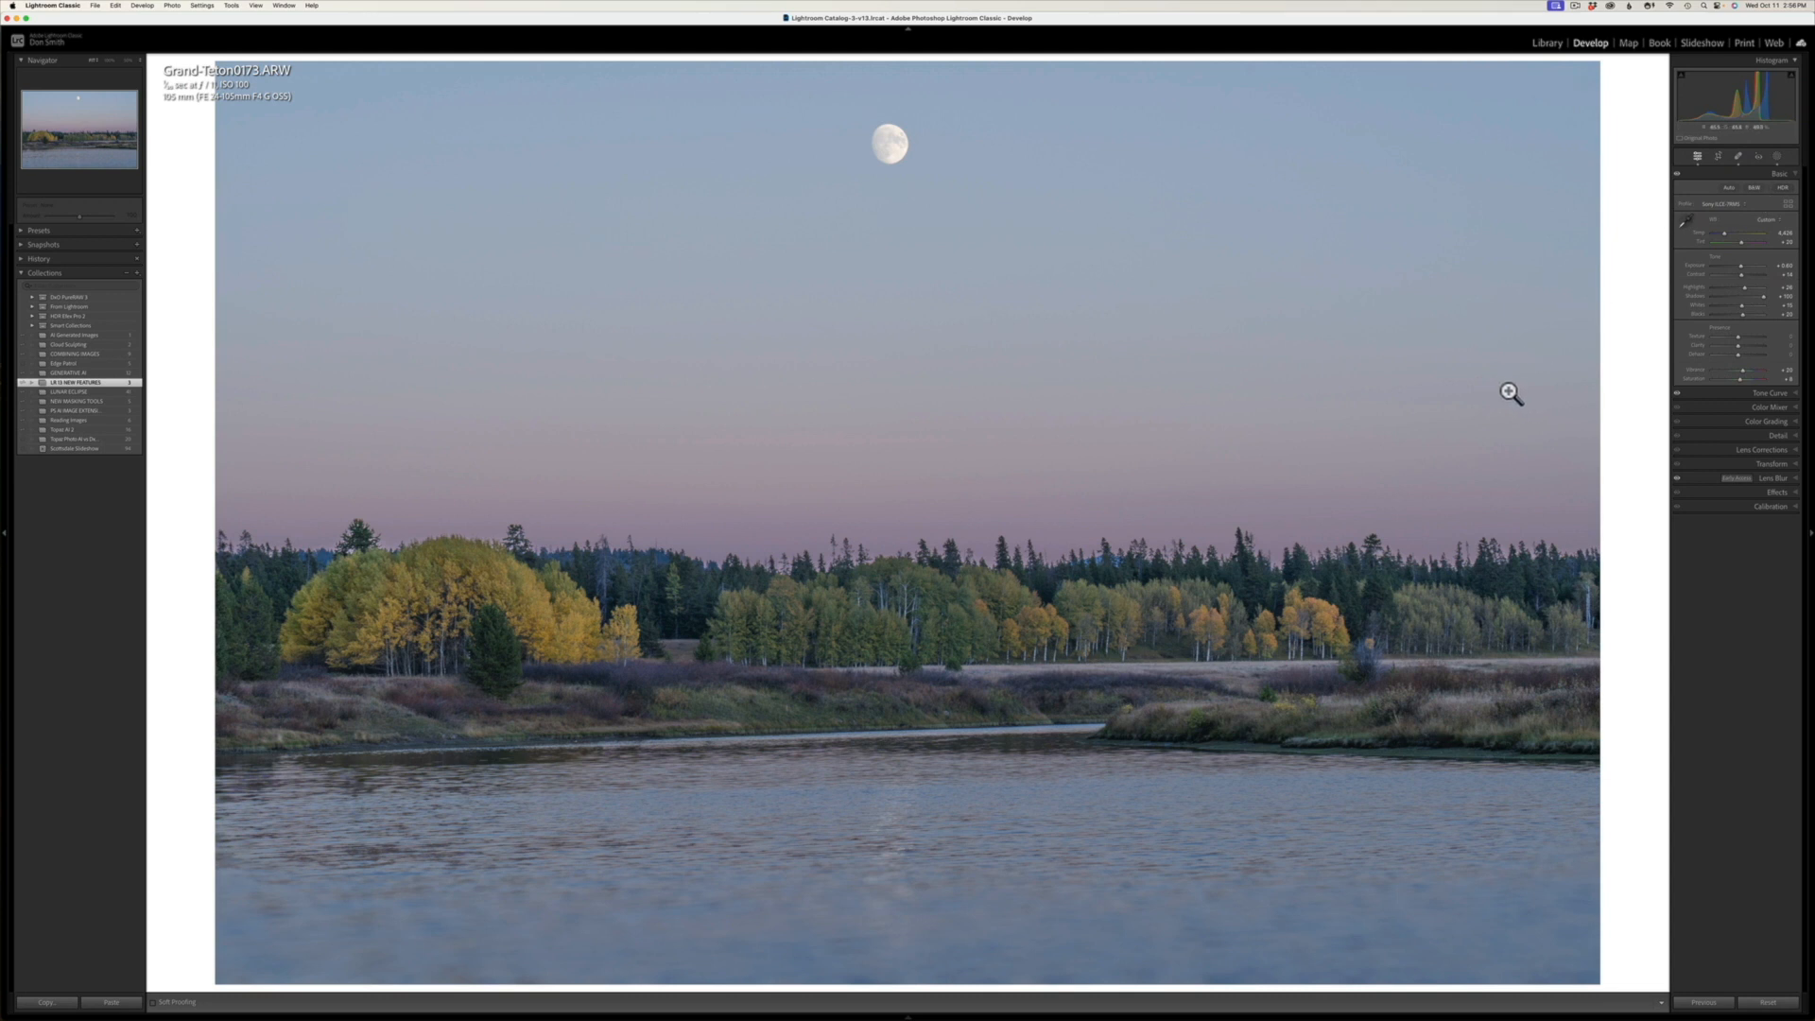
Step: Open the Lens Blur settings, toggle the blur off and on to compare its effect, and examine the moon up close
{"action": "left_click", "coordinate": [1774, 478]}
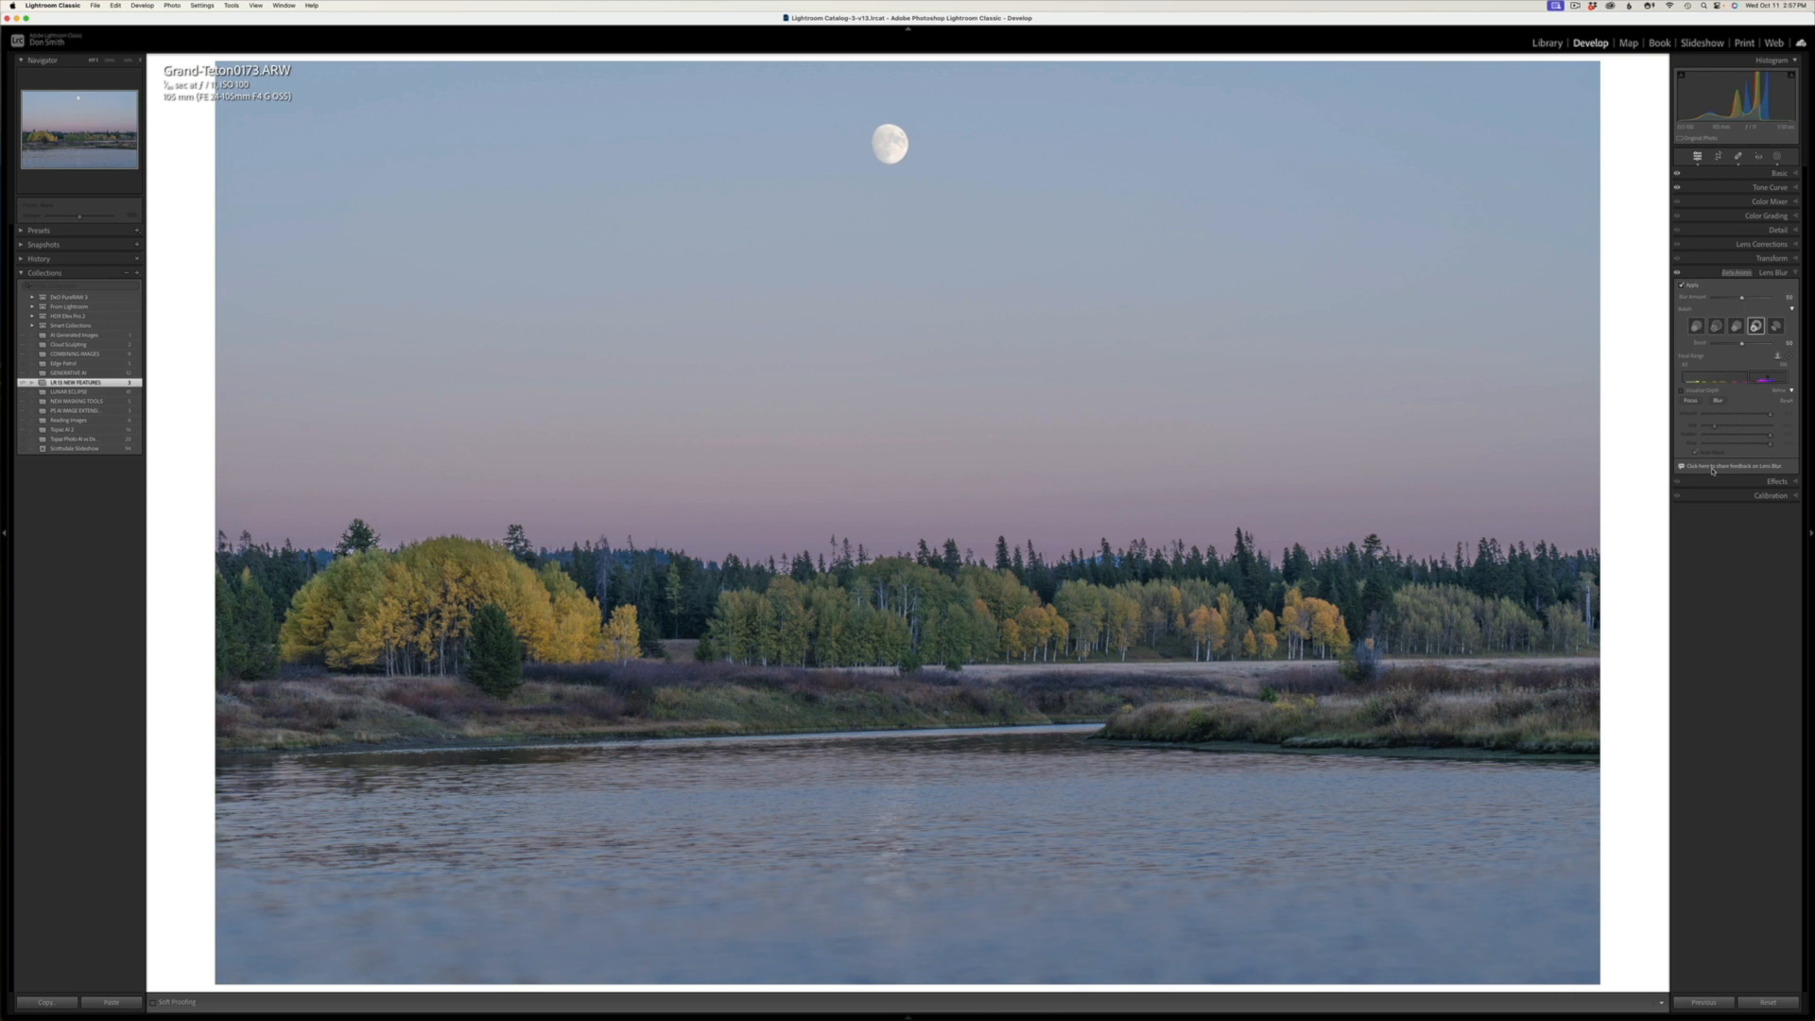
{"action": "left_click", "coordinate": [1683, 289]}
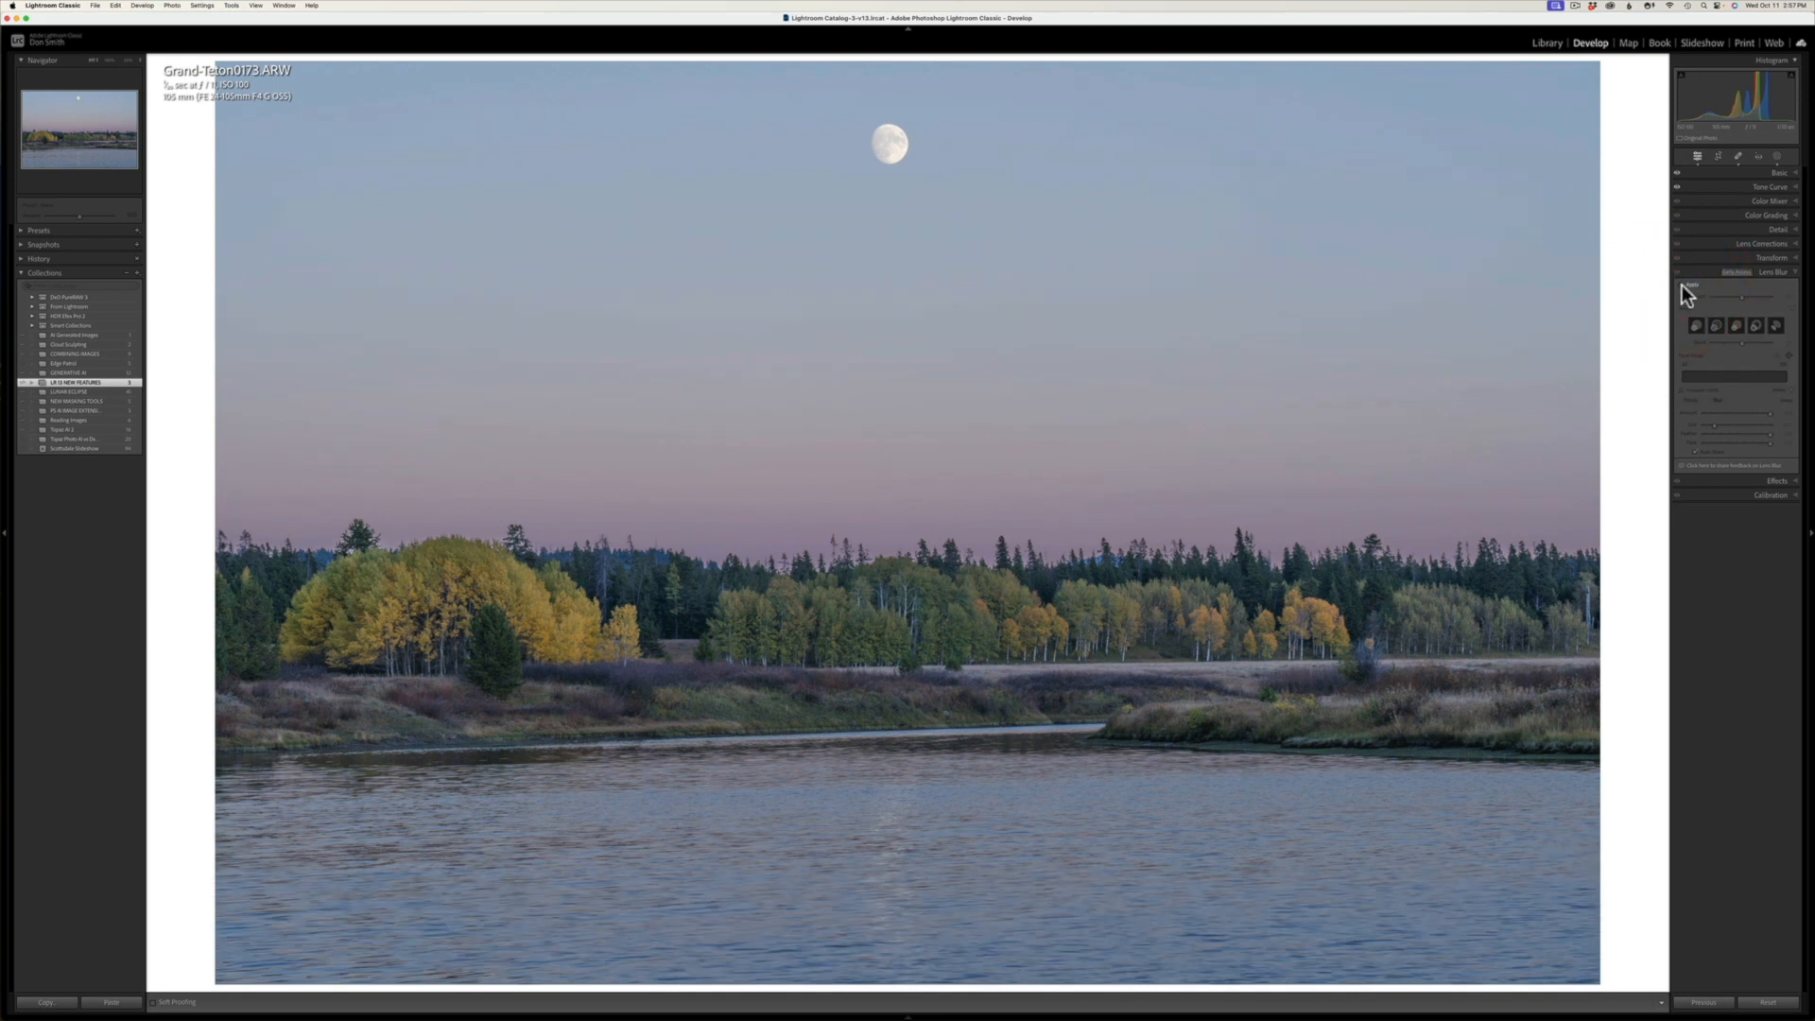
{"action": "left_click", "coordinate": [1682, 286]}
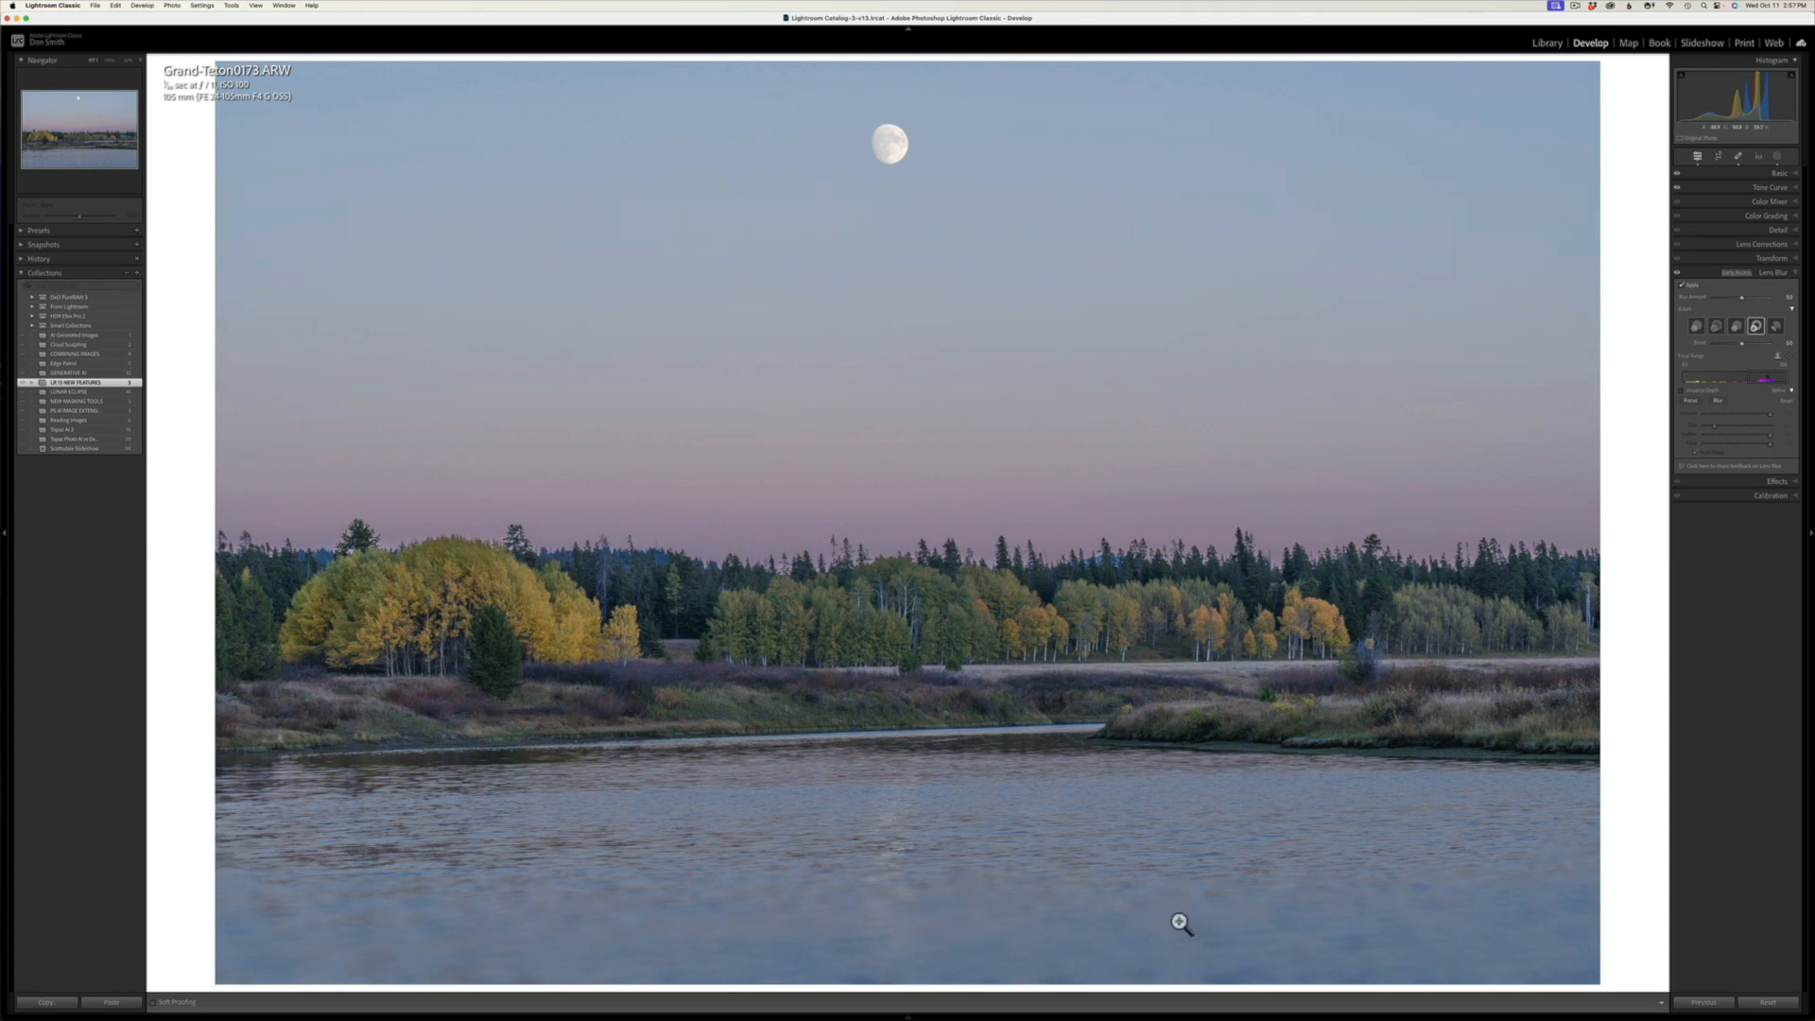
{"action": "left_click", "coordinate": [1681, 285]}
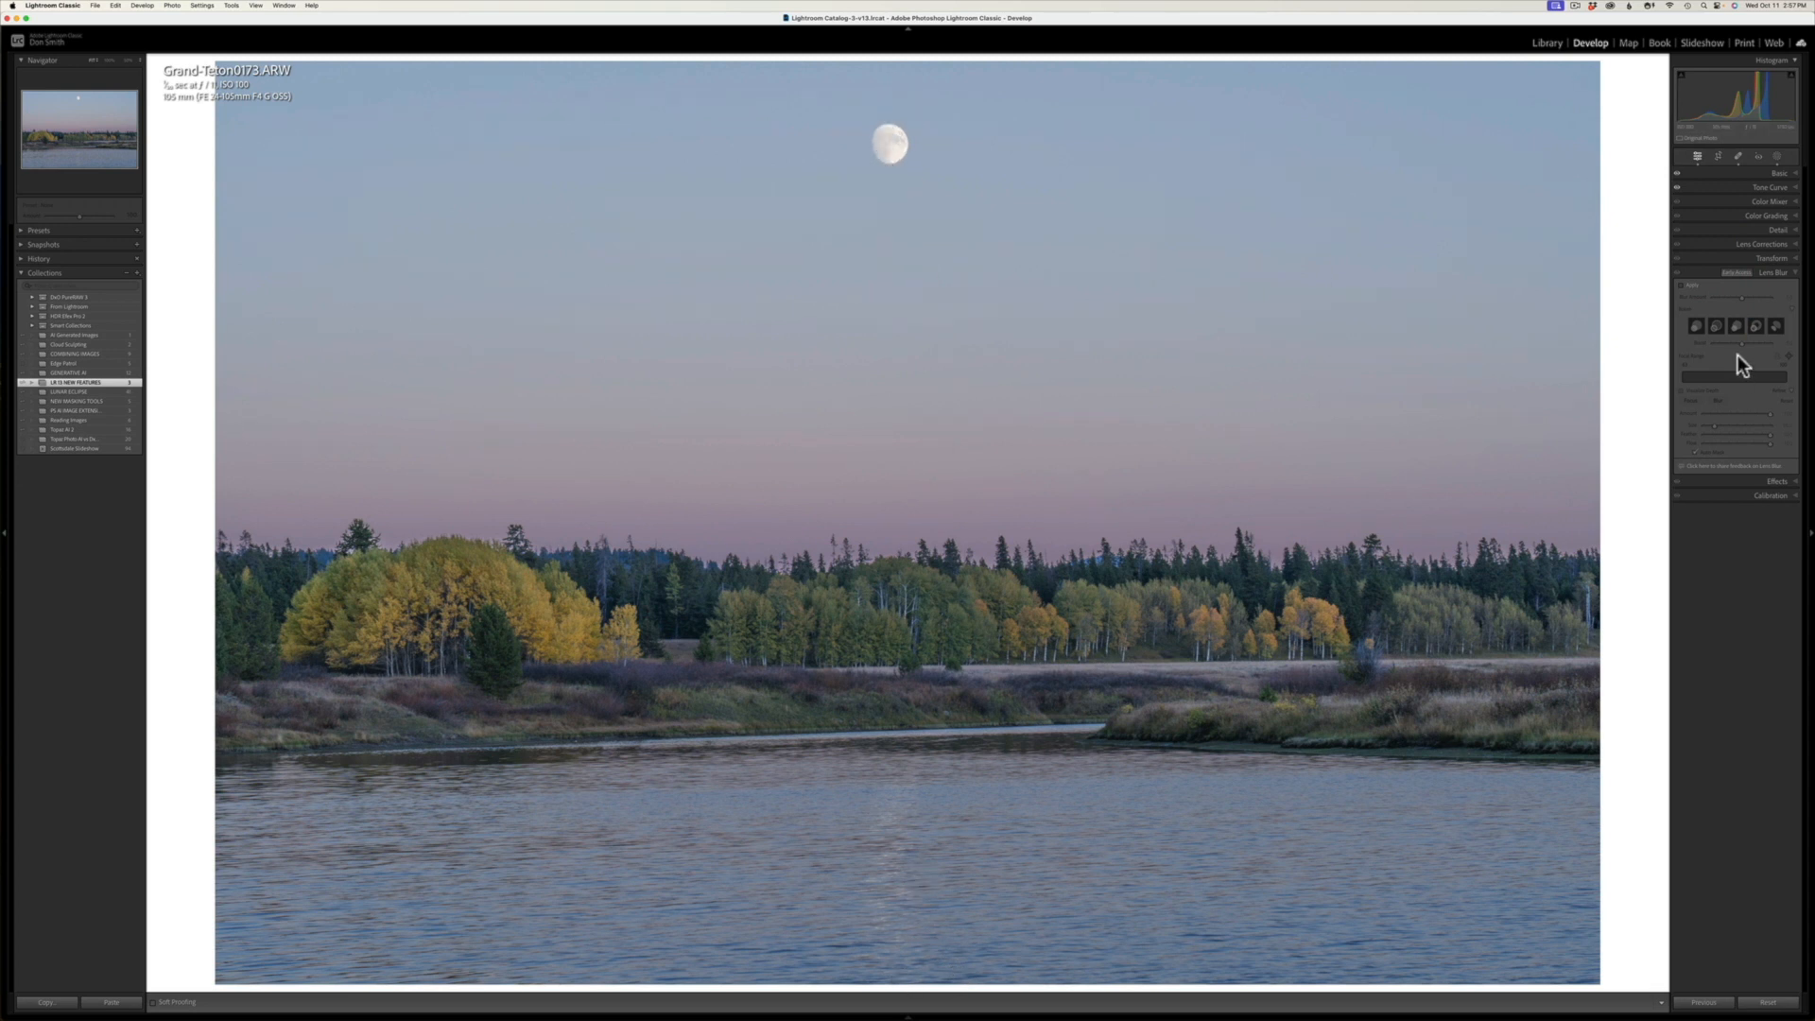
{"action": "left_click", "coordinate": [1681, 287]}
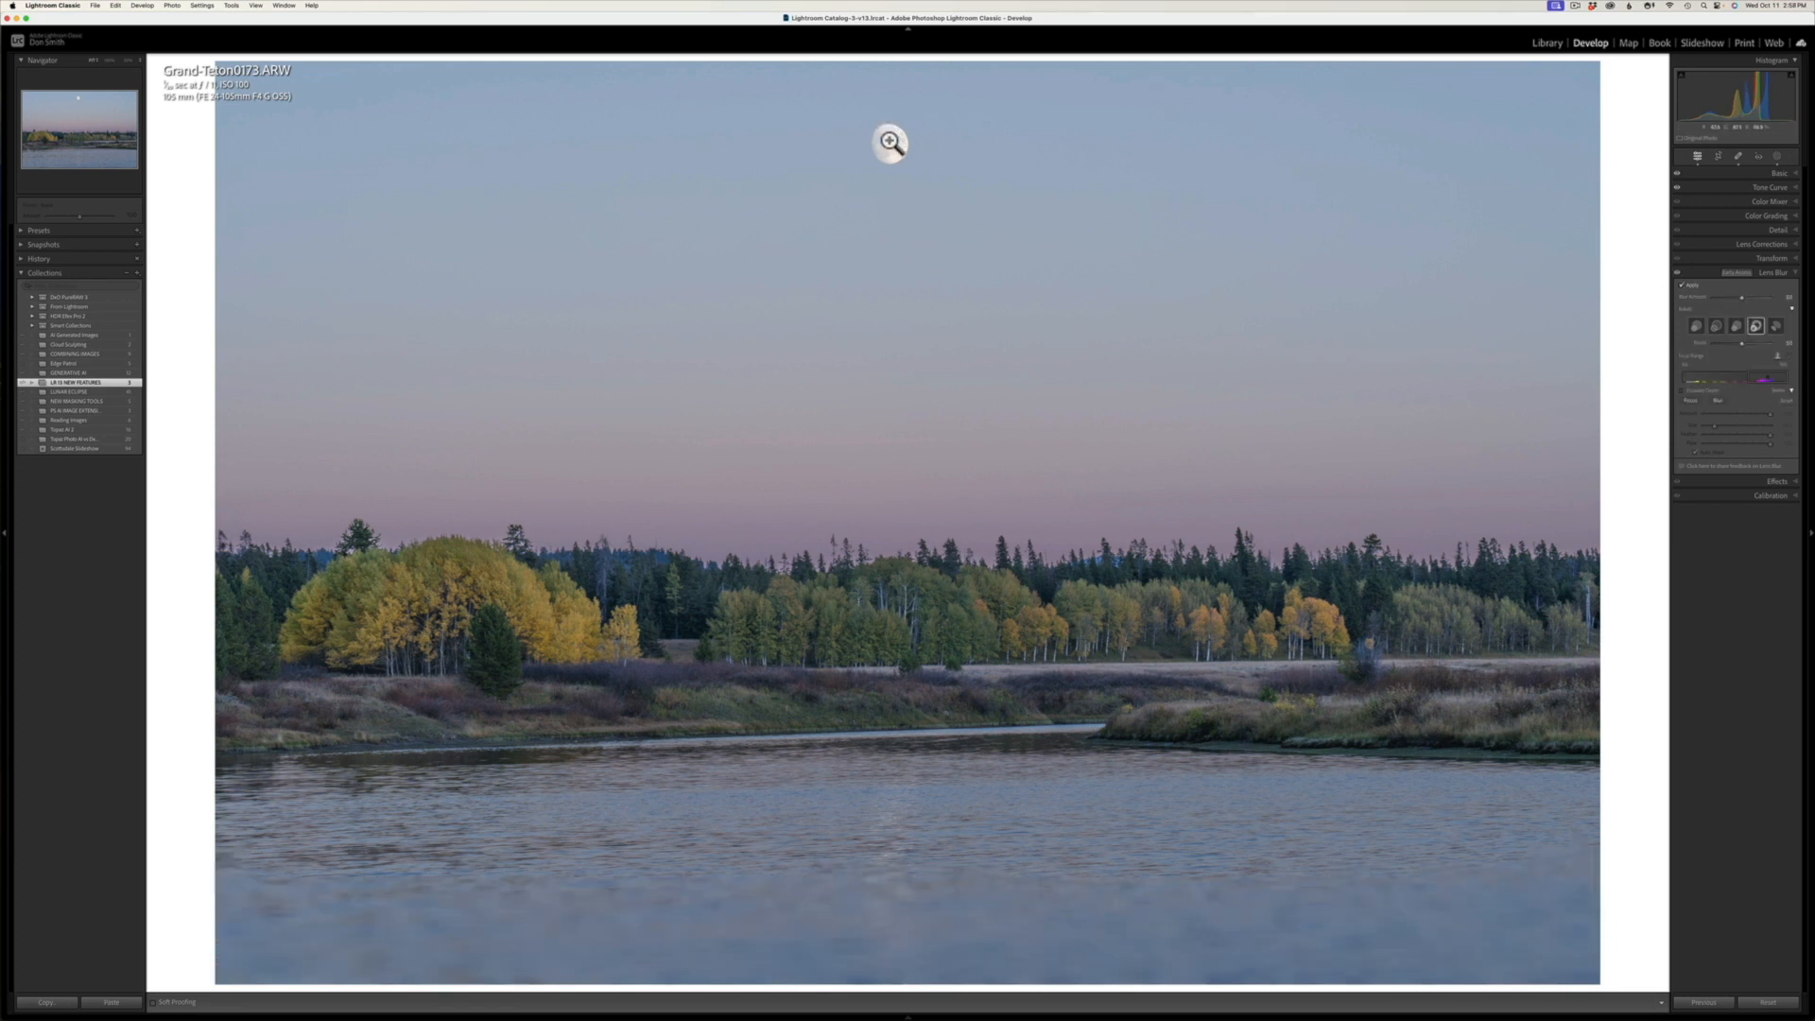
{"action": "left_click", "coordinate": [890, 142]}
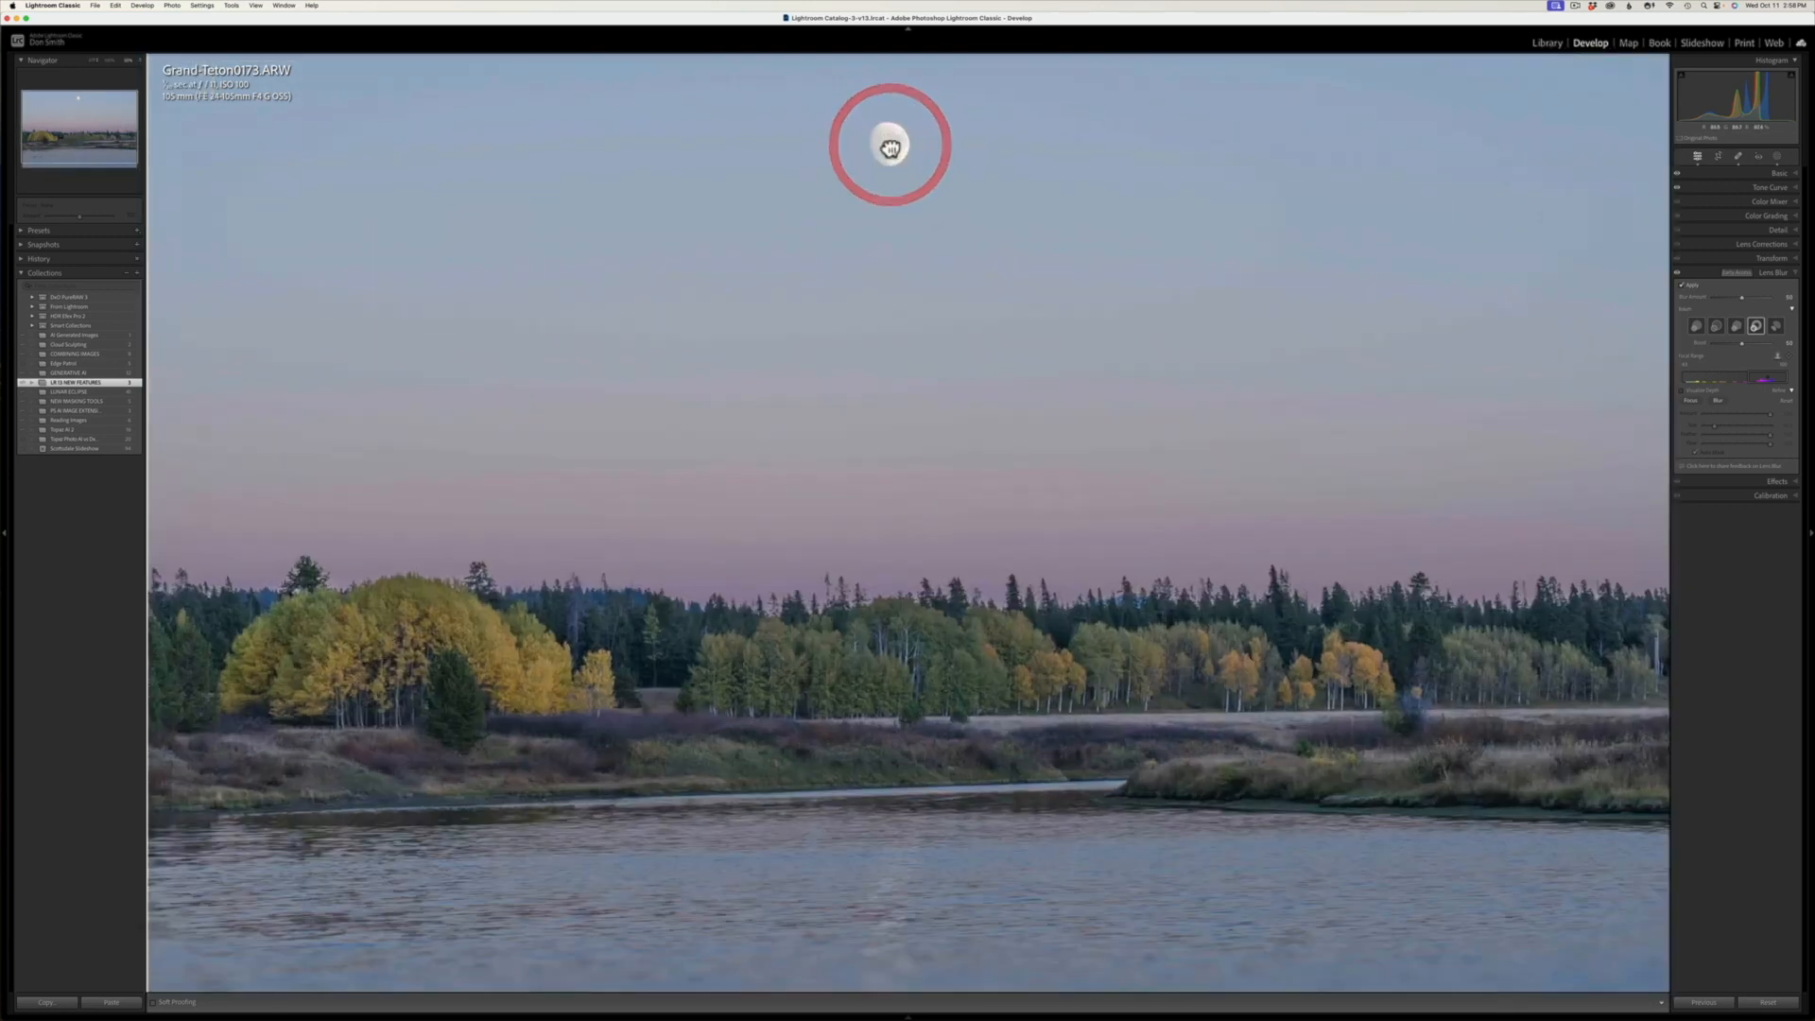
{"action": "left_click", "coordinate": [889, 144]}
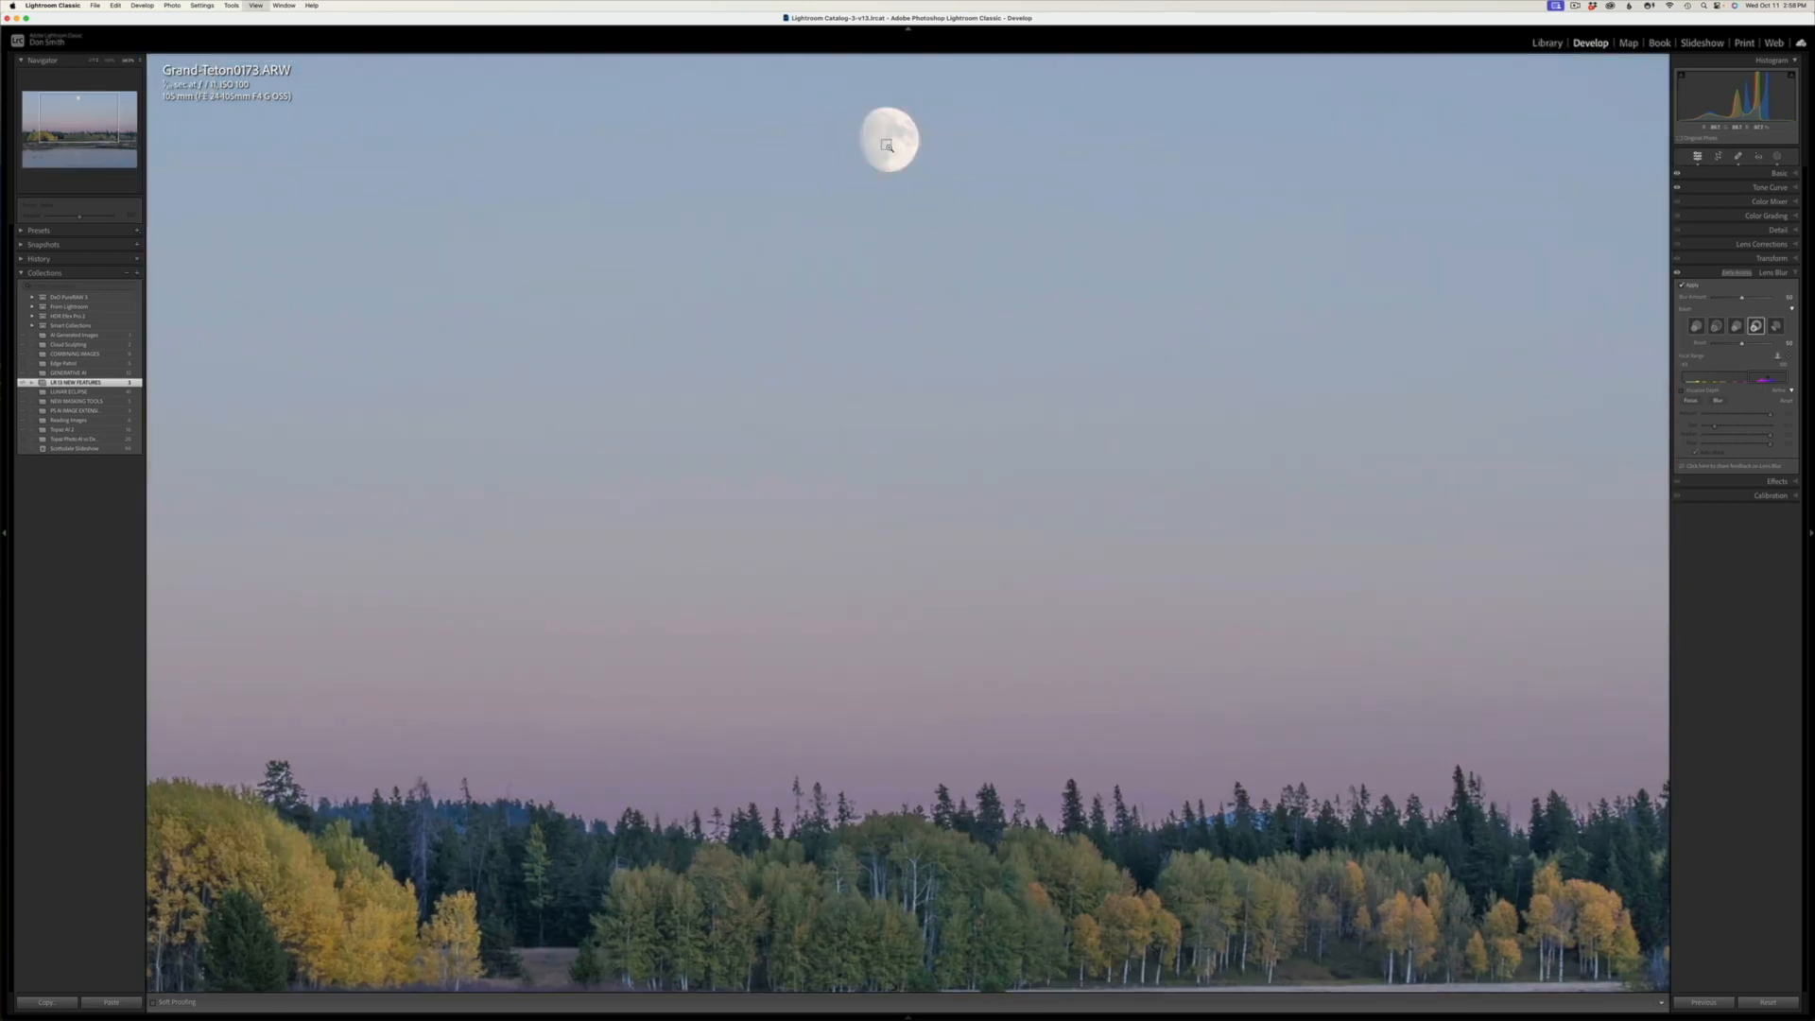
{"action": "left_click", "coordinate": [888, 146]}
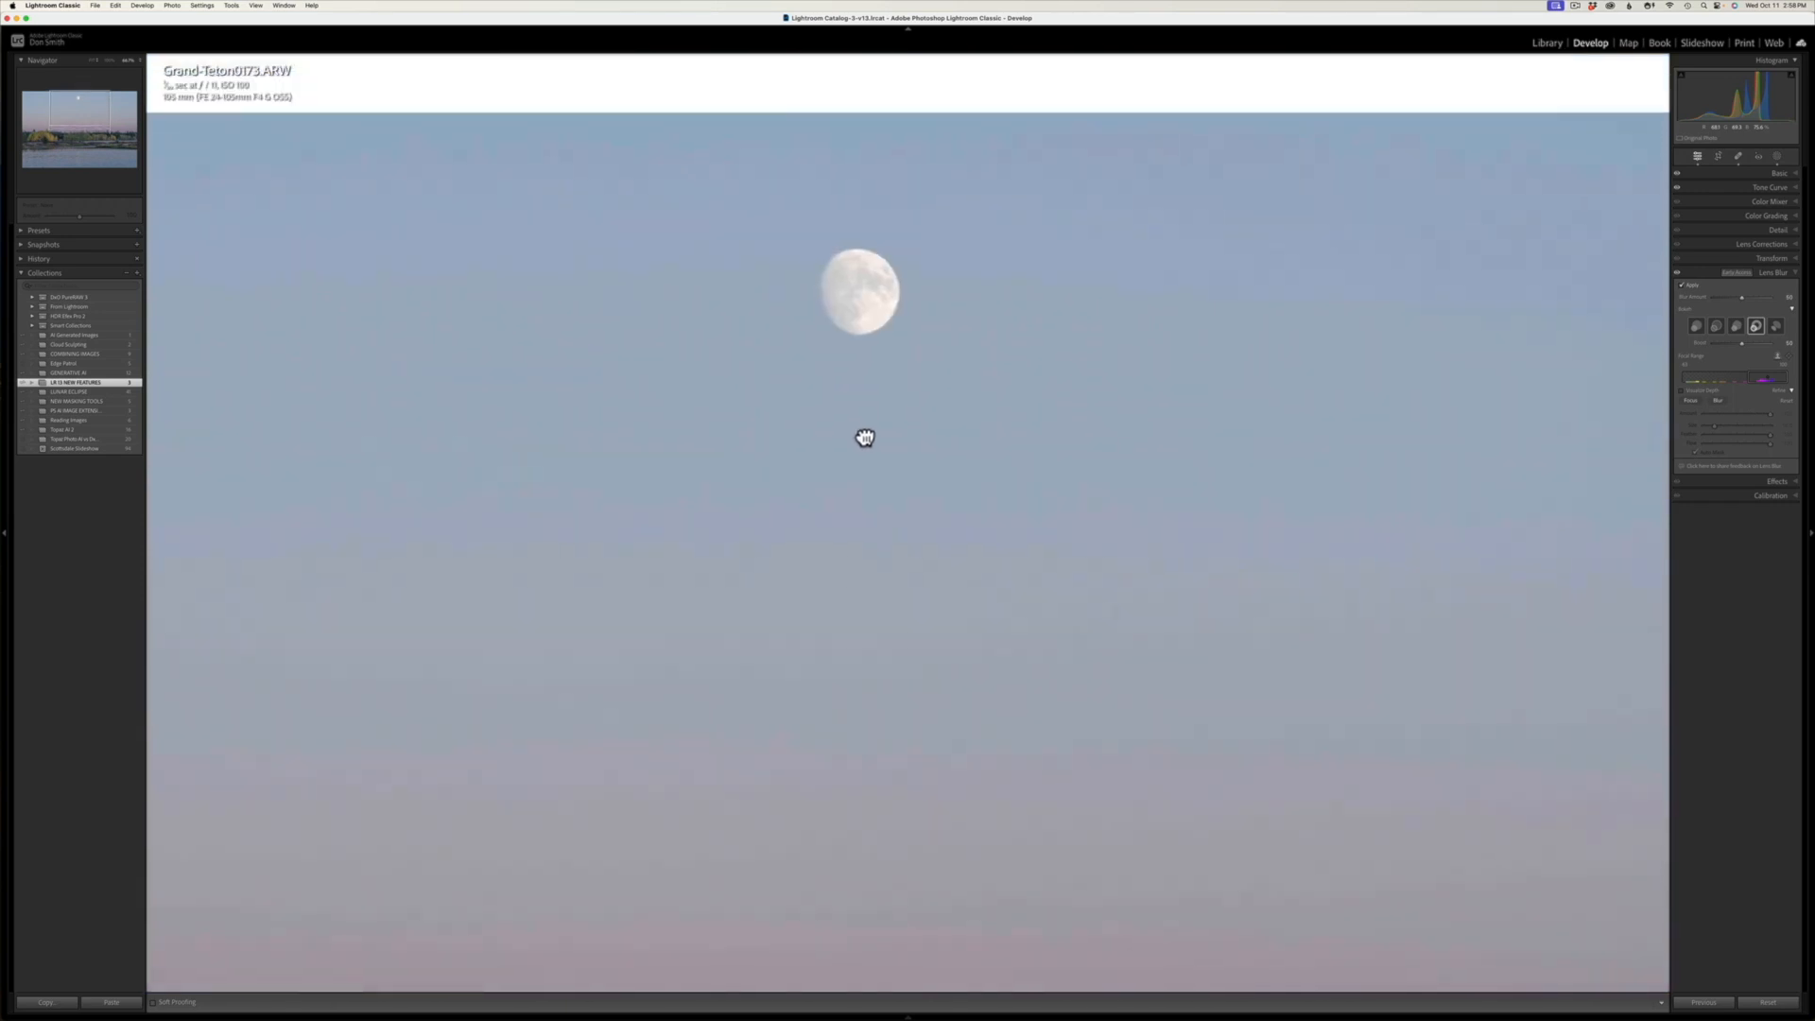
{"action": "left_click", "coordinate": [860, 452]}
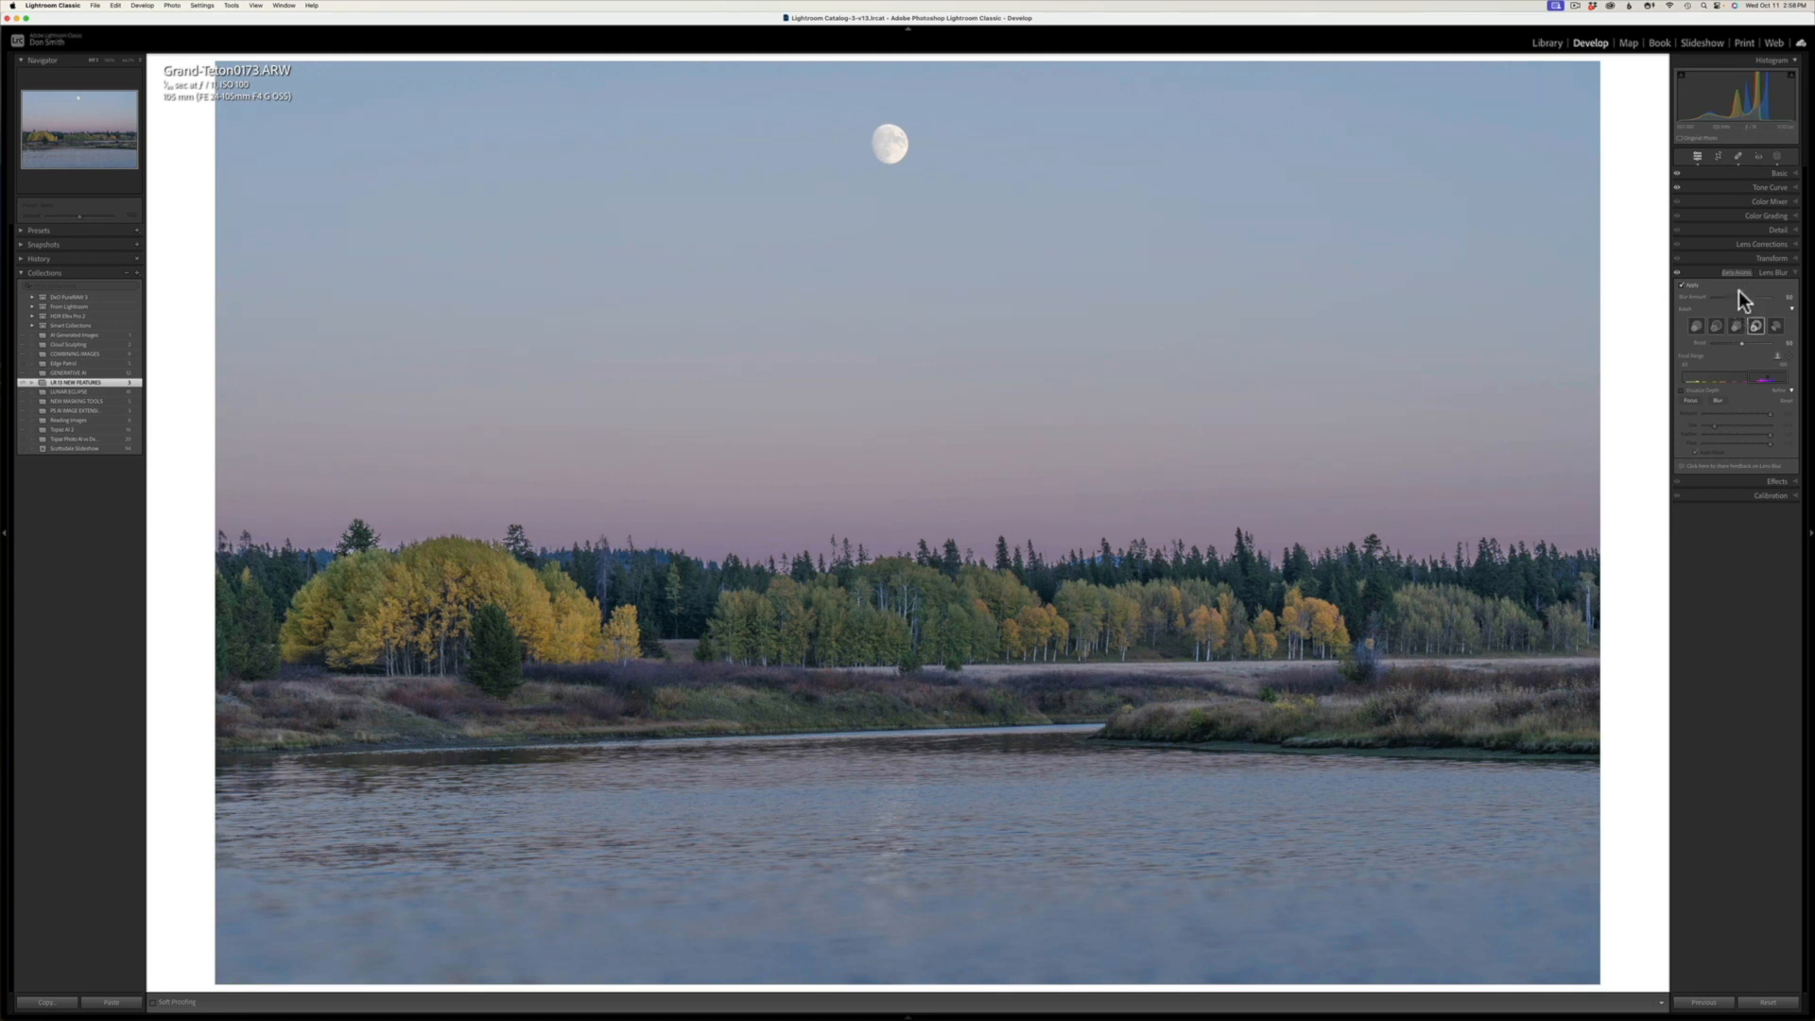
Step: Try the first four bokeh shapes of the Lens Blur in order, ending on the fourth
{"action": "left_click", "coordinate": [1695, 327]}
{"action": "left_click", "coordinate": [1715, 327]}
{"action": "left_click", "coordinate": [1734, 327]}
{"action": "left_click", "coordinate": [1756, 327]}
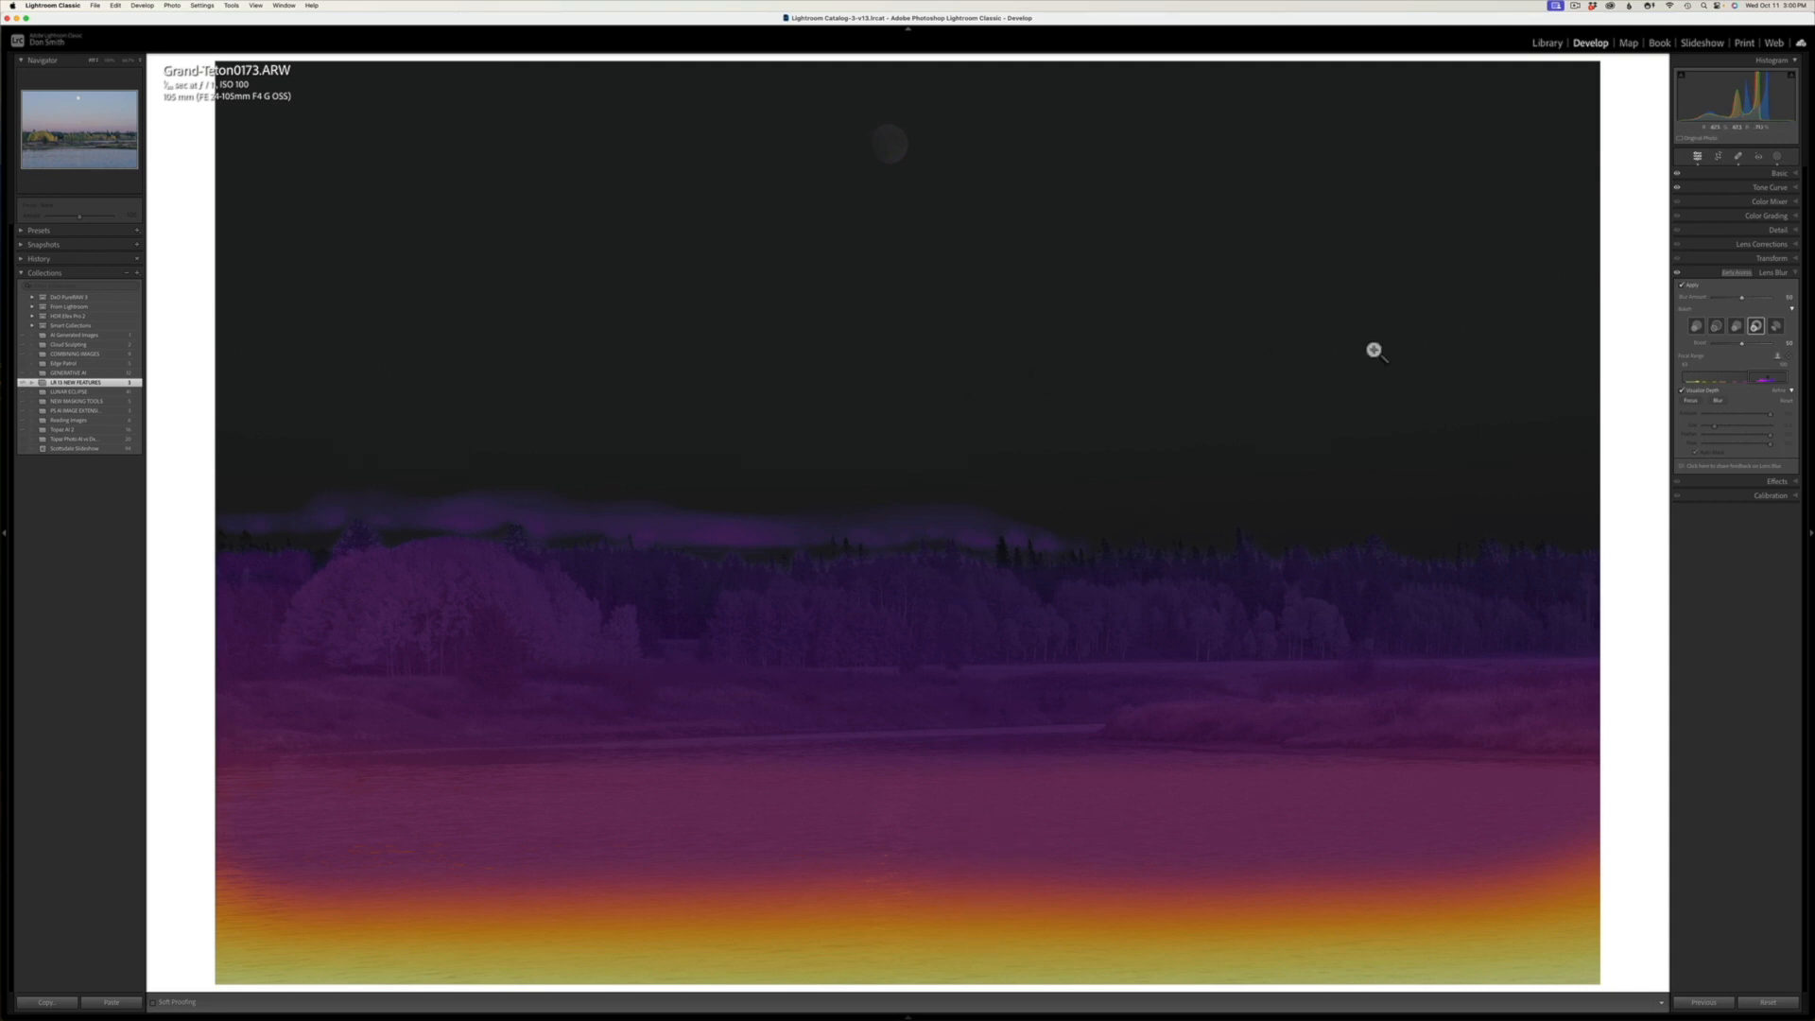
Step: Turn off the depth visualization and shift the Lens Blur focal range from the foreground water to the distant trees and sky
{"action": "left_click", "coordinate": [1682, 390]}
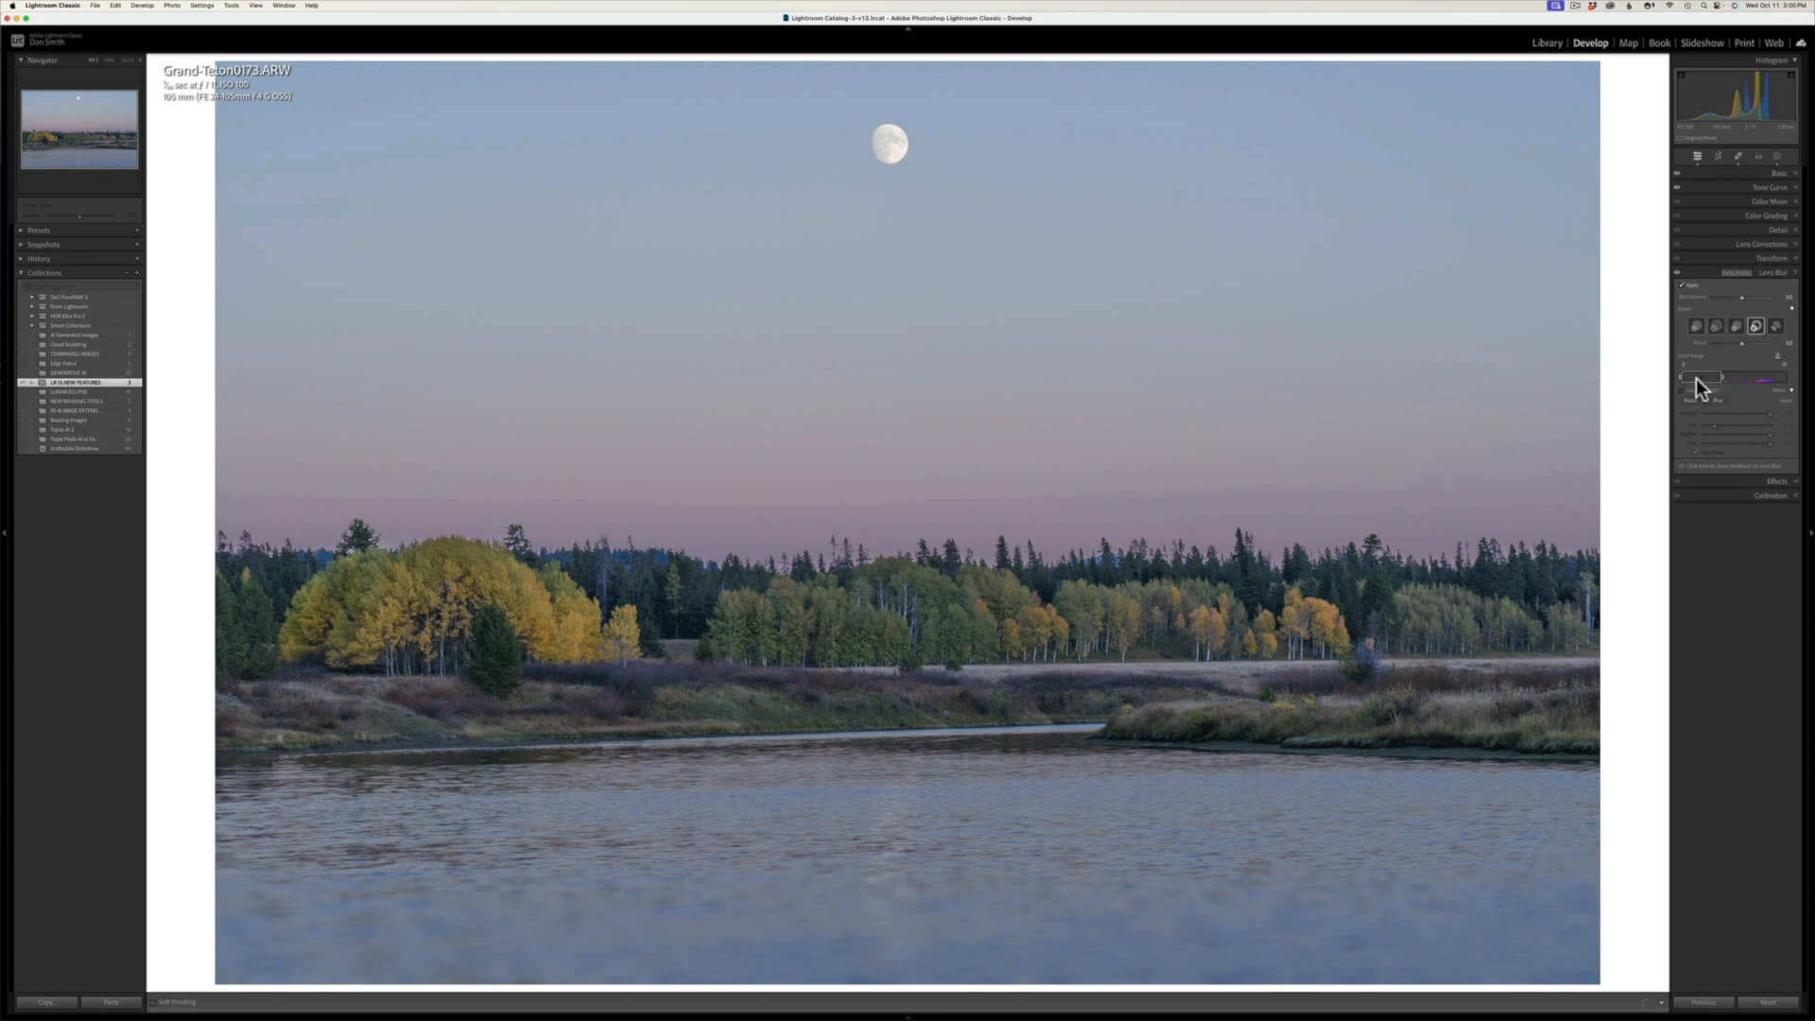
{"action": "left_click", "coordinate": [1696, 378]}
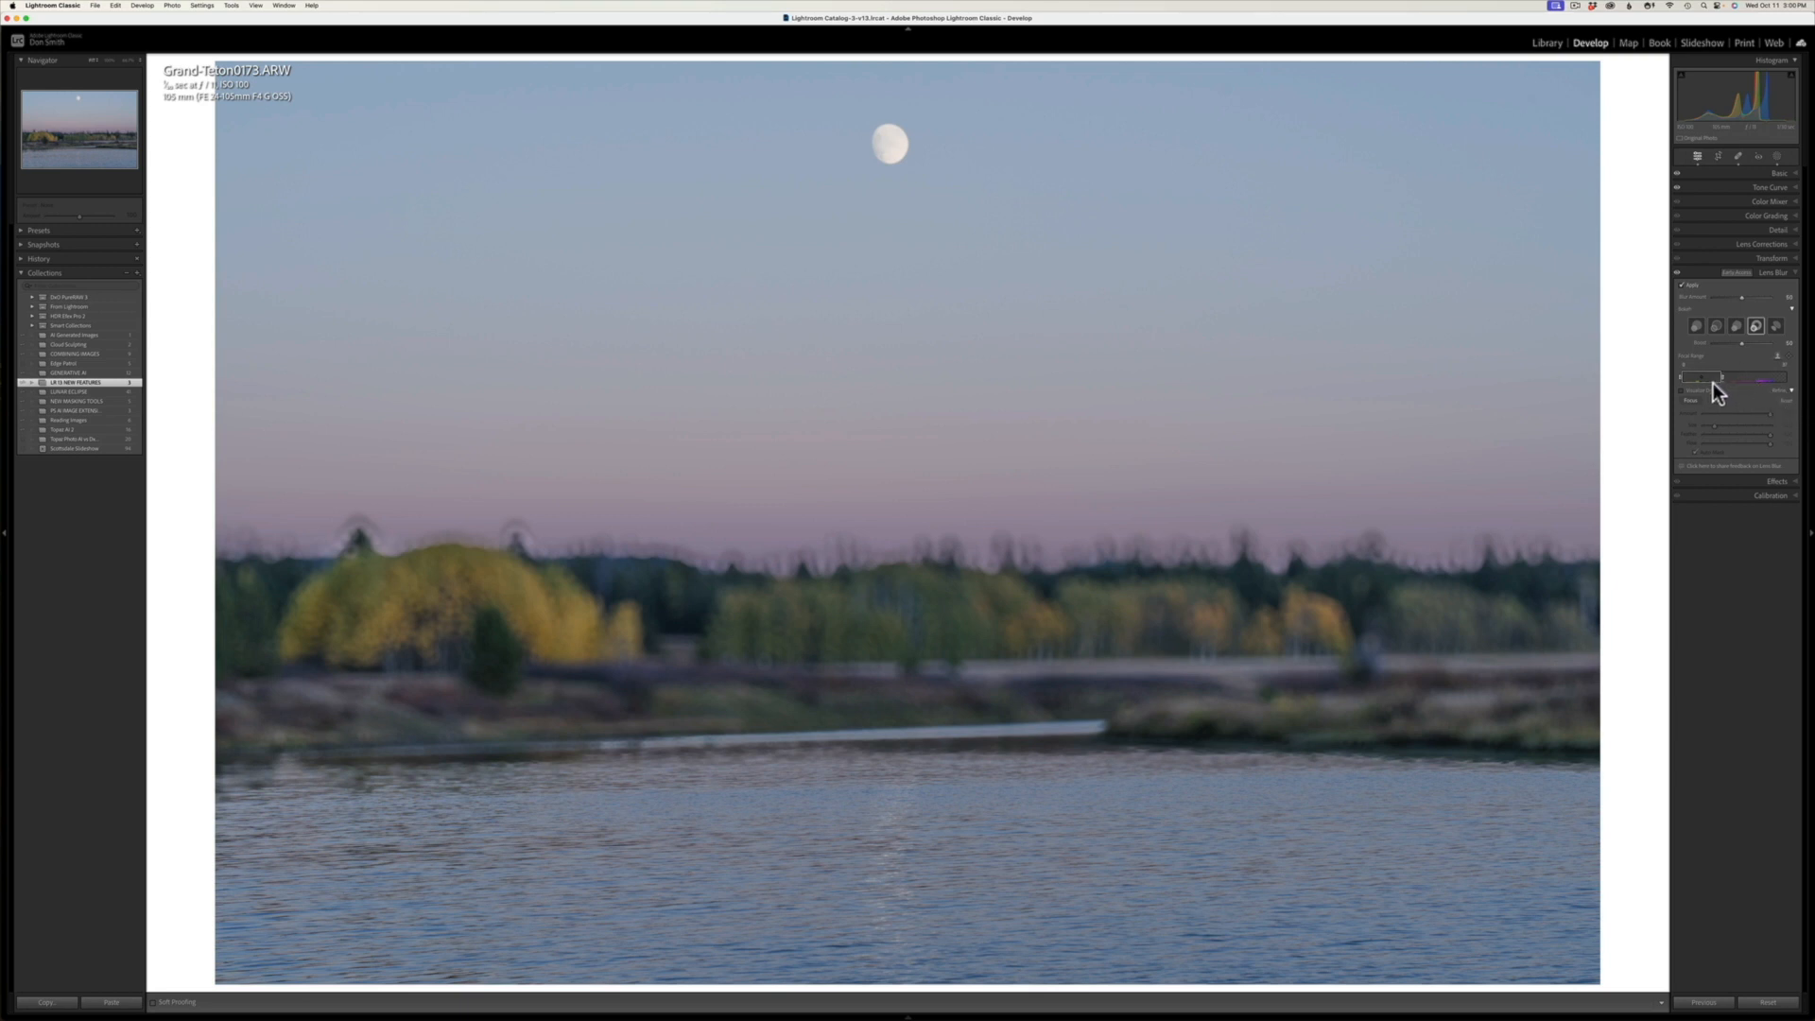
{"action": "left_click_drag", "start_coordinate": [1709, 374], "coordinate": [1801, 380]}
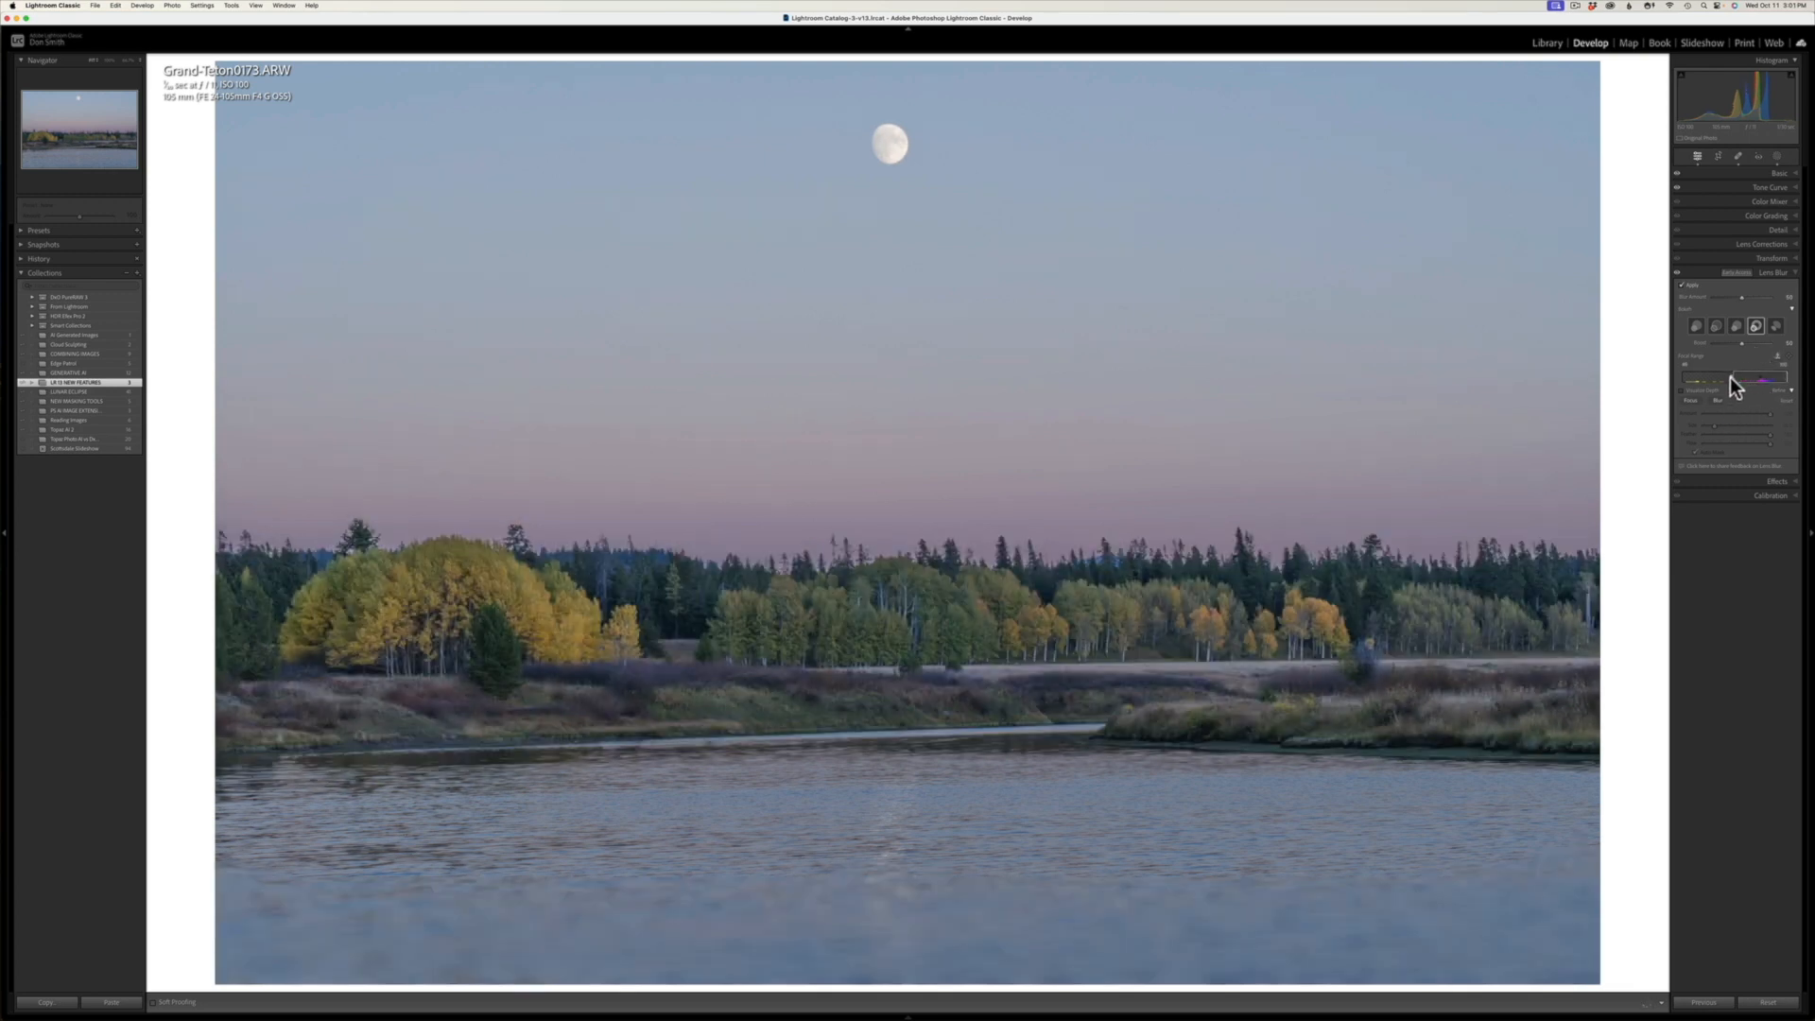
{"action": "left_click_drag", "start_coordinate": [1730, 377], "coordinate": [1728, 377]}
Step: Collapse and reopen the Lens Blur refinement options, try a much lower blur amount, and reset it to its default
{"action": "left_click", "coordinate": [1791, 392]}
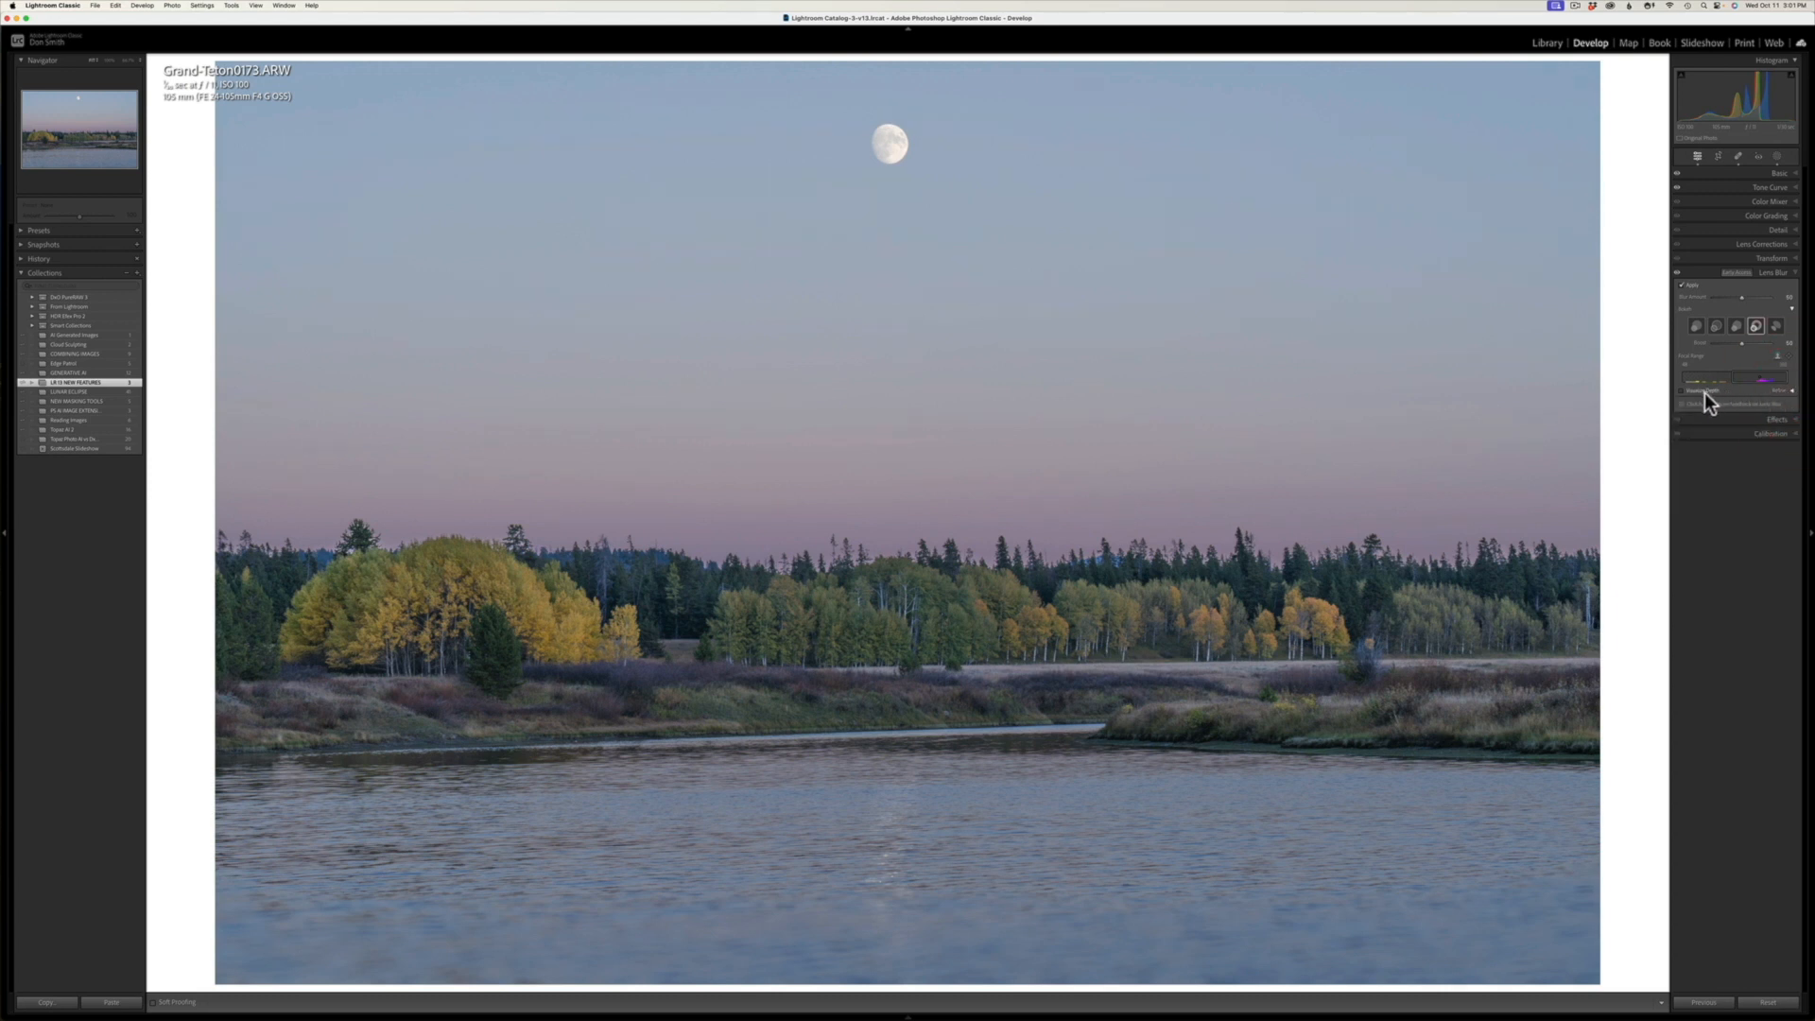
{"action": "left_click", "coordinate": [1792, 391]}
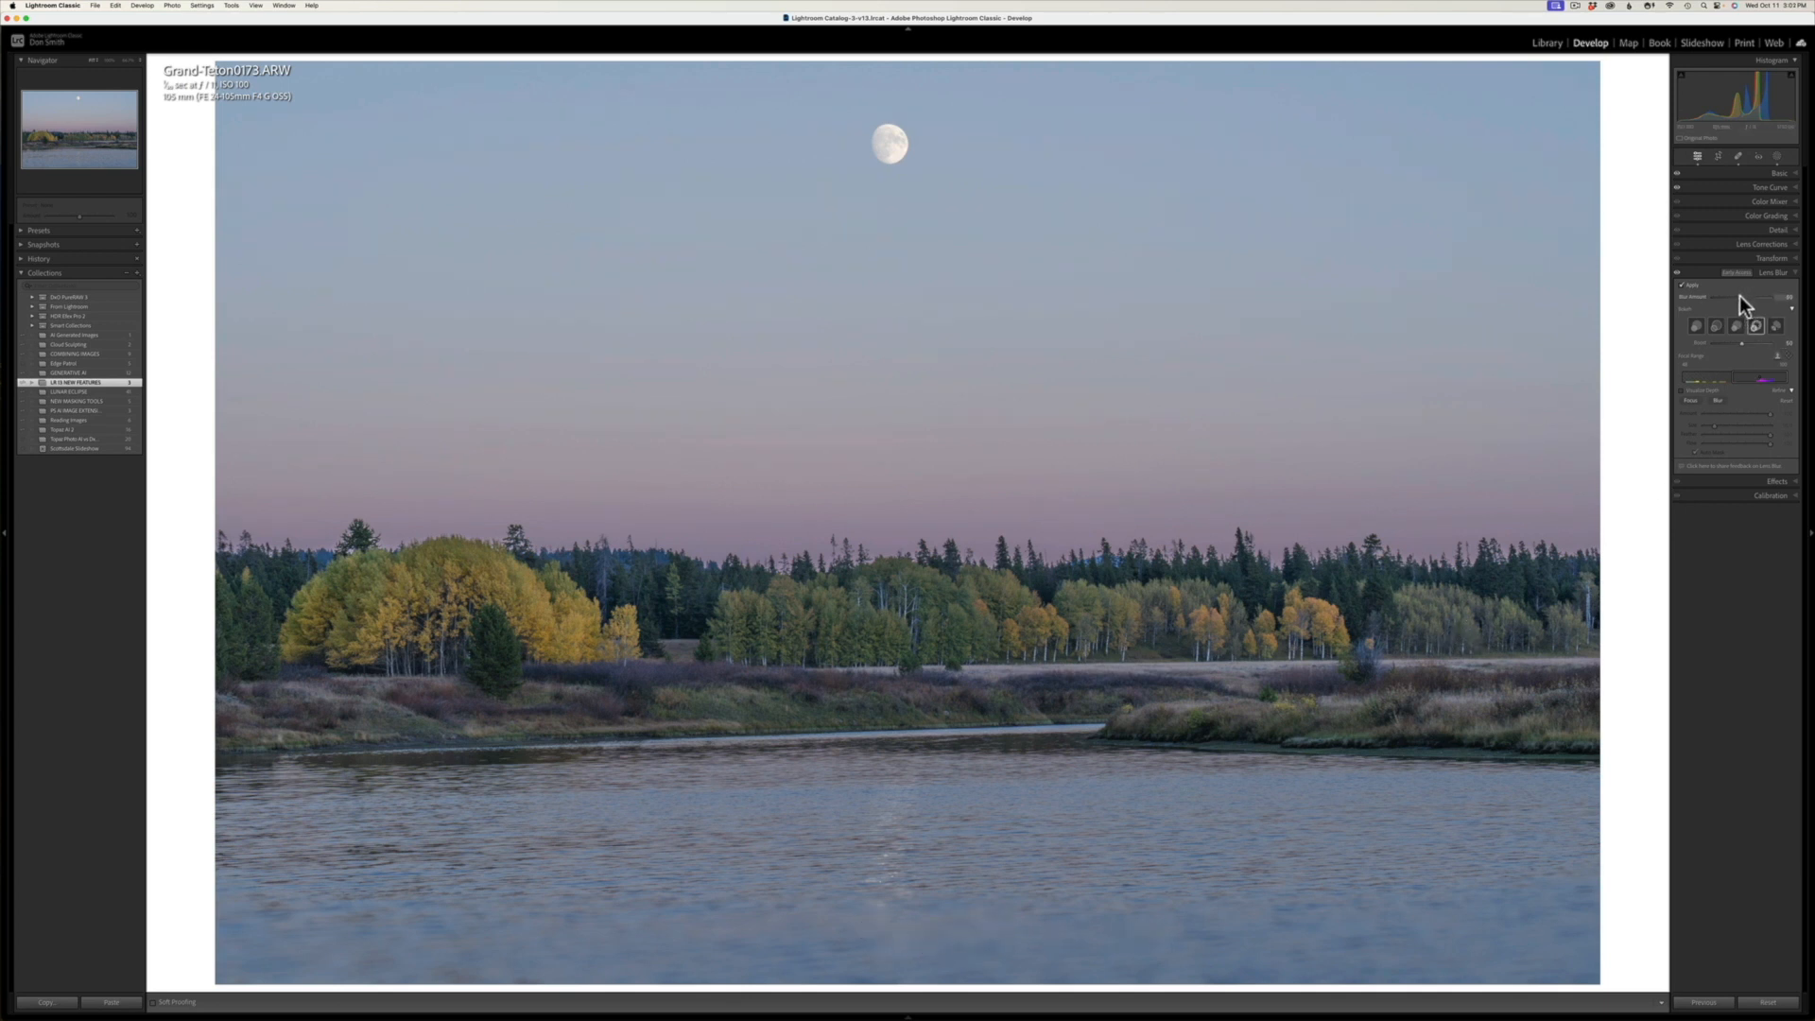
{"action": "left_click", "coordinate": [1711, 300]}
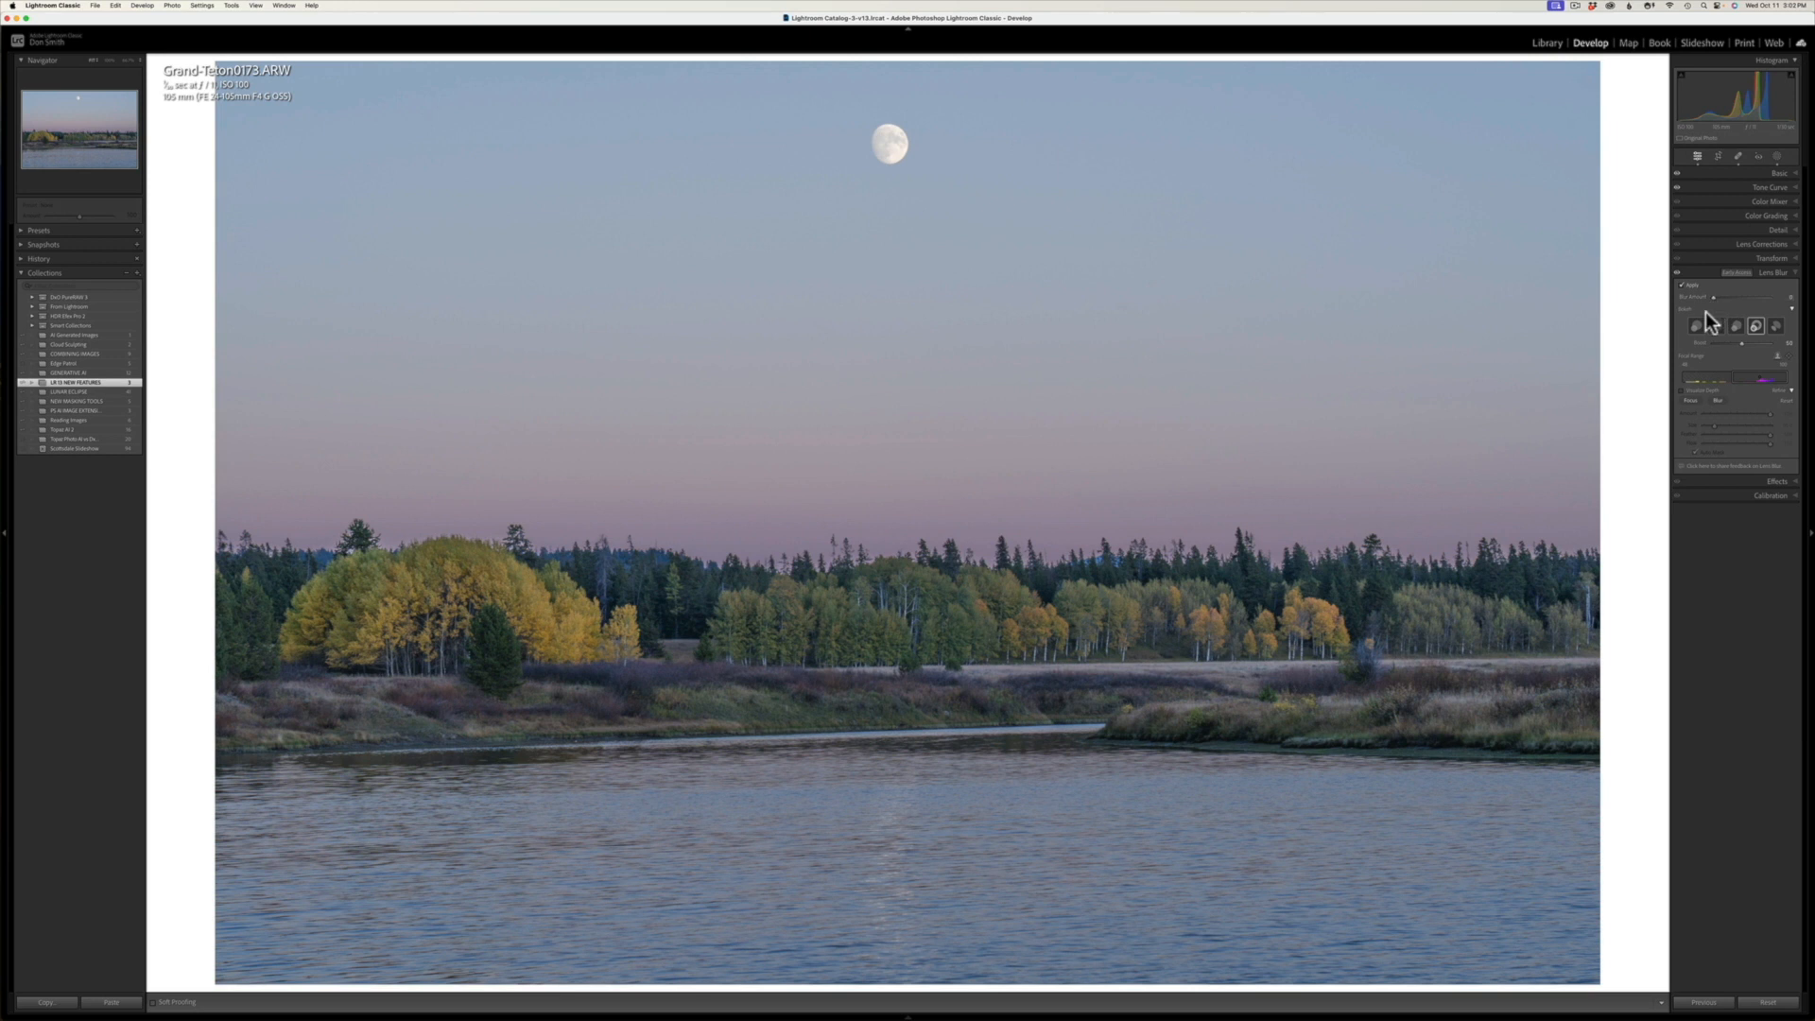
{"action": "double_click", "coordinate": [1711, 298]}
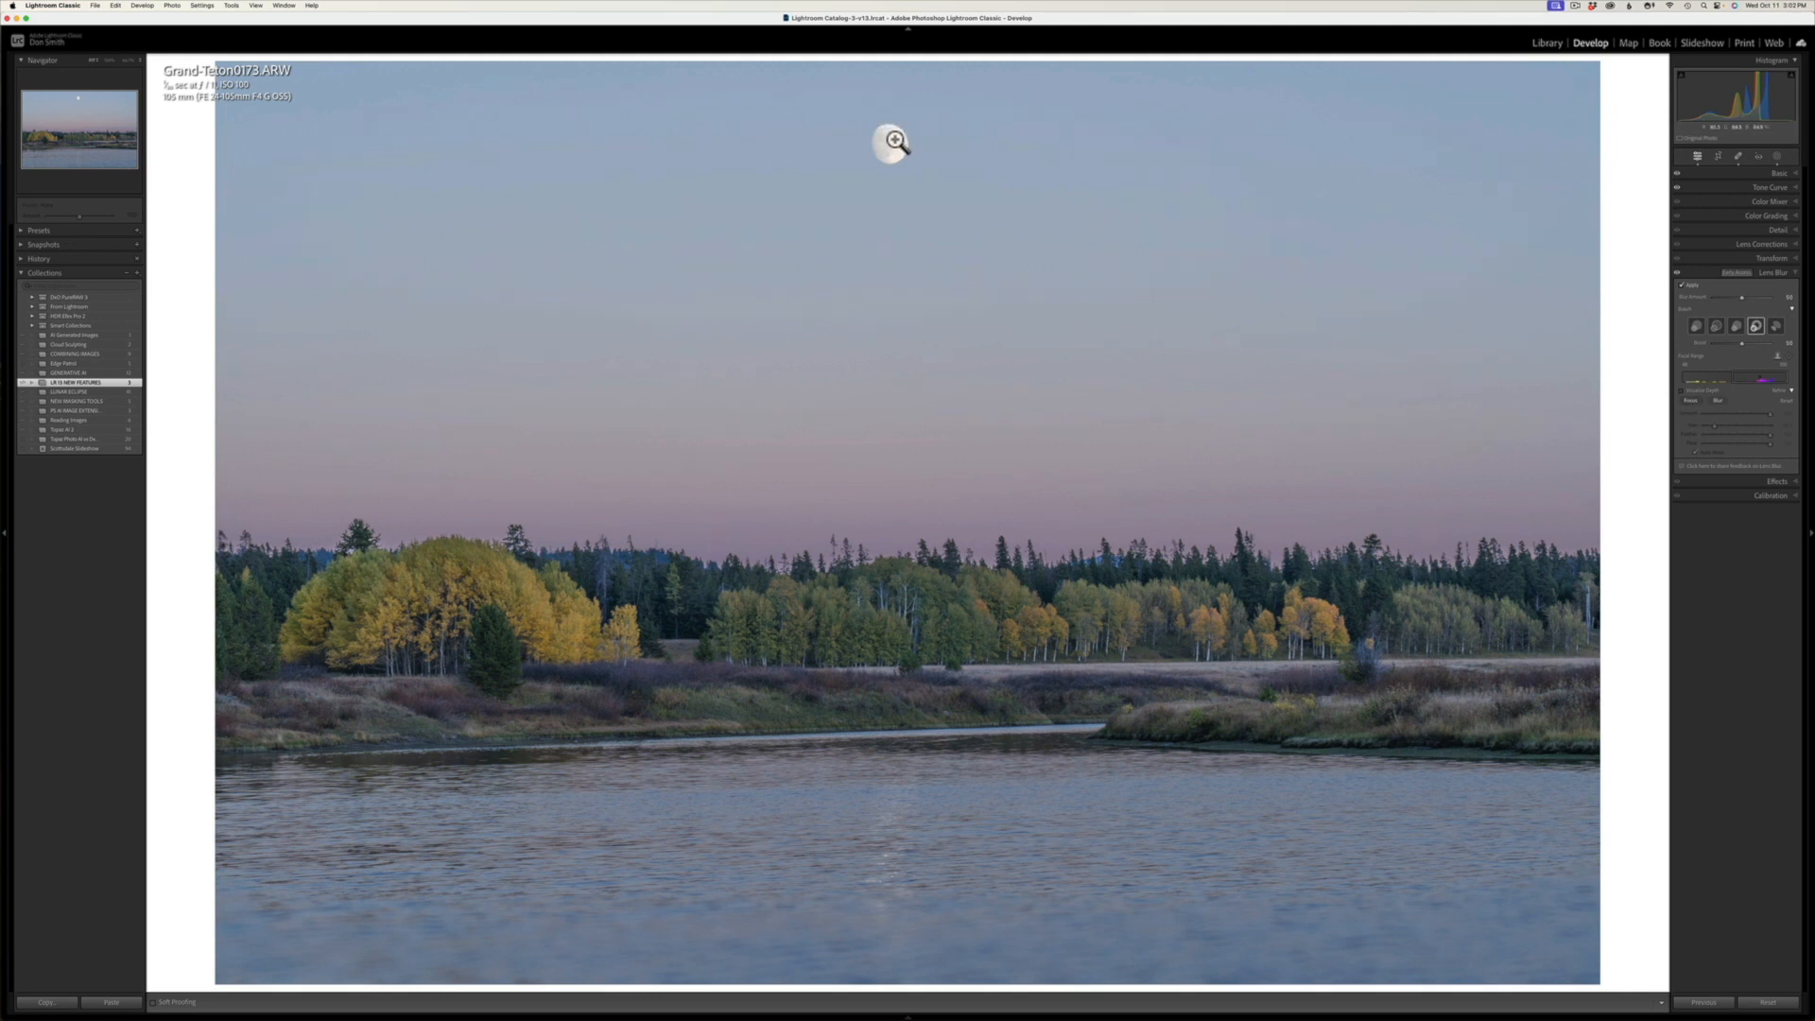
Step: Resize the Lens Blur Focus refinement brush and paint it across the upper sky and the moon
{"action": "left_click", "coordinate": [1690, 401]}
{"action": "scroll", "coordinate": [318, 146], "scroll_direction": "up", "scroll_amount": 10}
{"action": "scroll", "coordinate": [318, 147], "scroll_direction": "down", "scroll_amount": 5}
{"action": "left_click_drag", "start_coordinate": [318, 148], "coordinate": [1040, 149]}
{"action": "scroll", "coordinate": [1370, 214], "scroll_direction": "down", "scroll_amount": 1}
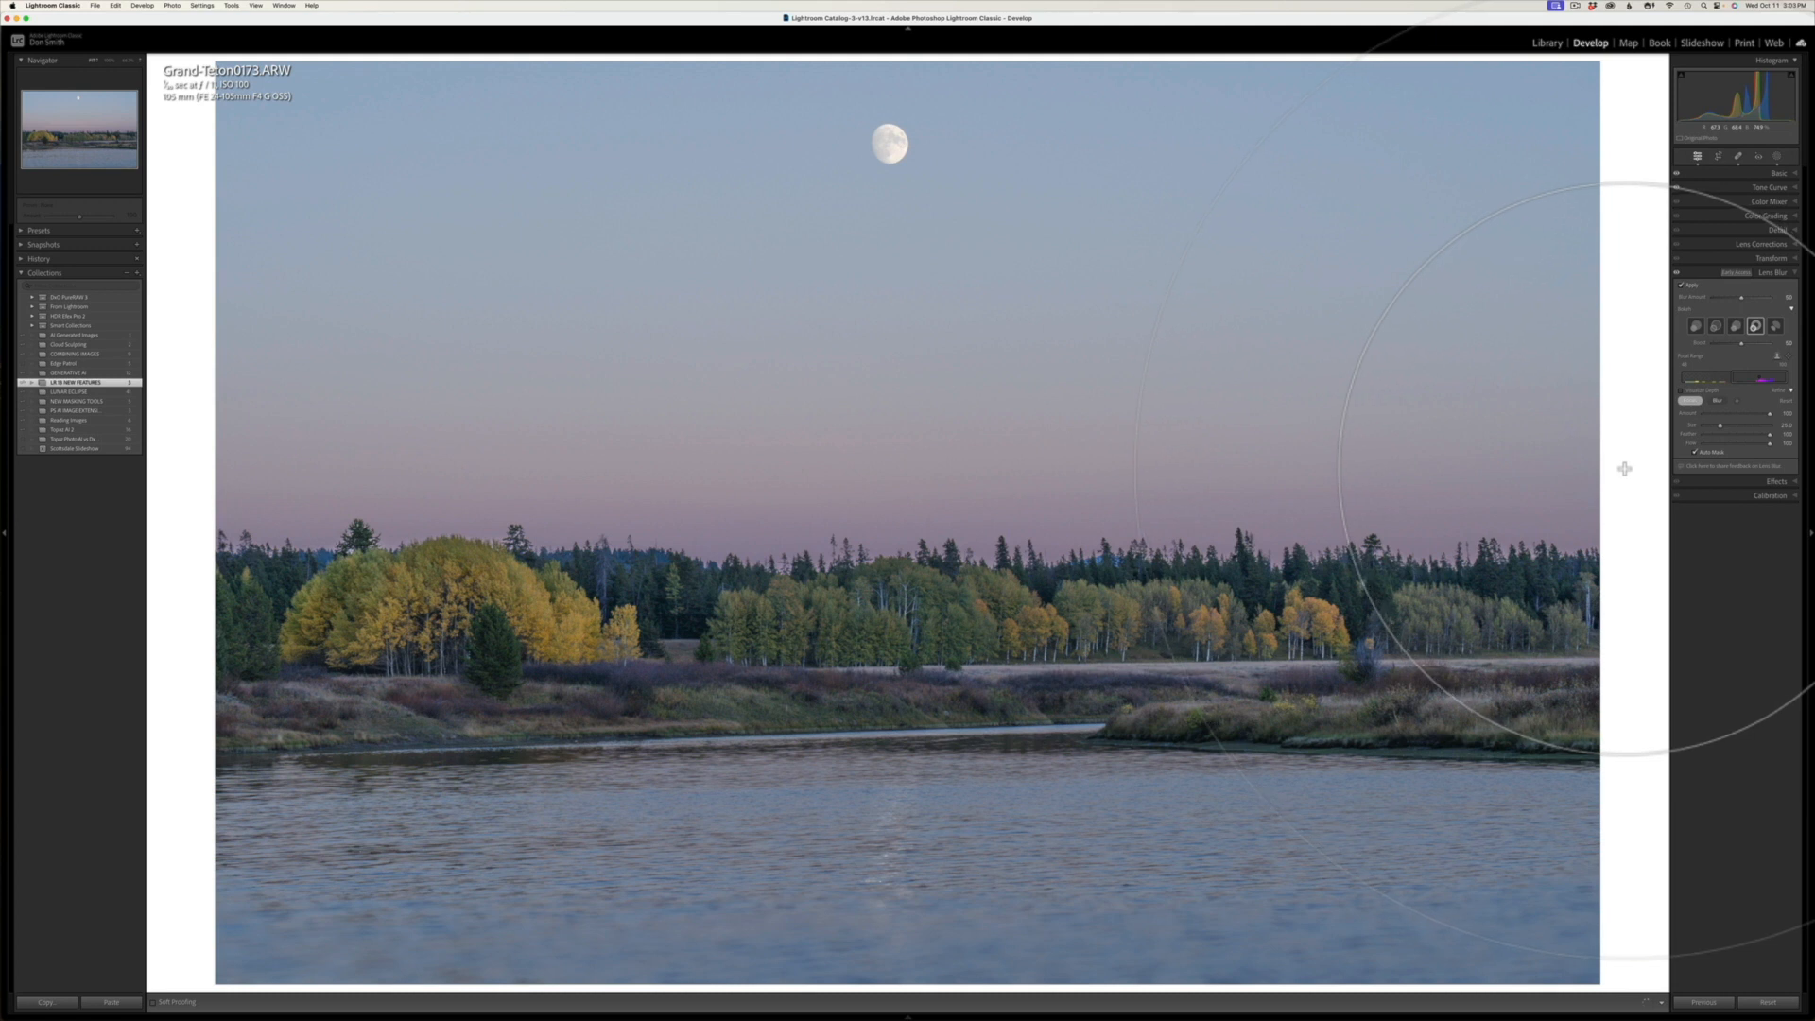
Step: Try painting extra blur over the lake water with the Blur refinement brush, and lower the brush amount
{"action": "left_click", "coordinate": [1715, 400]}
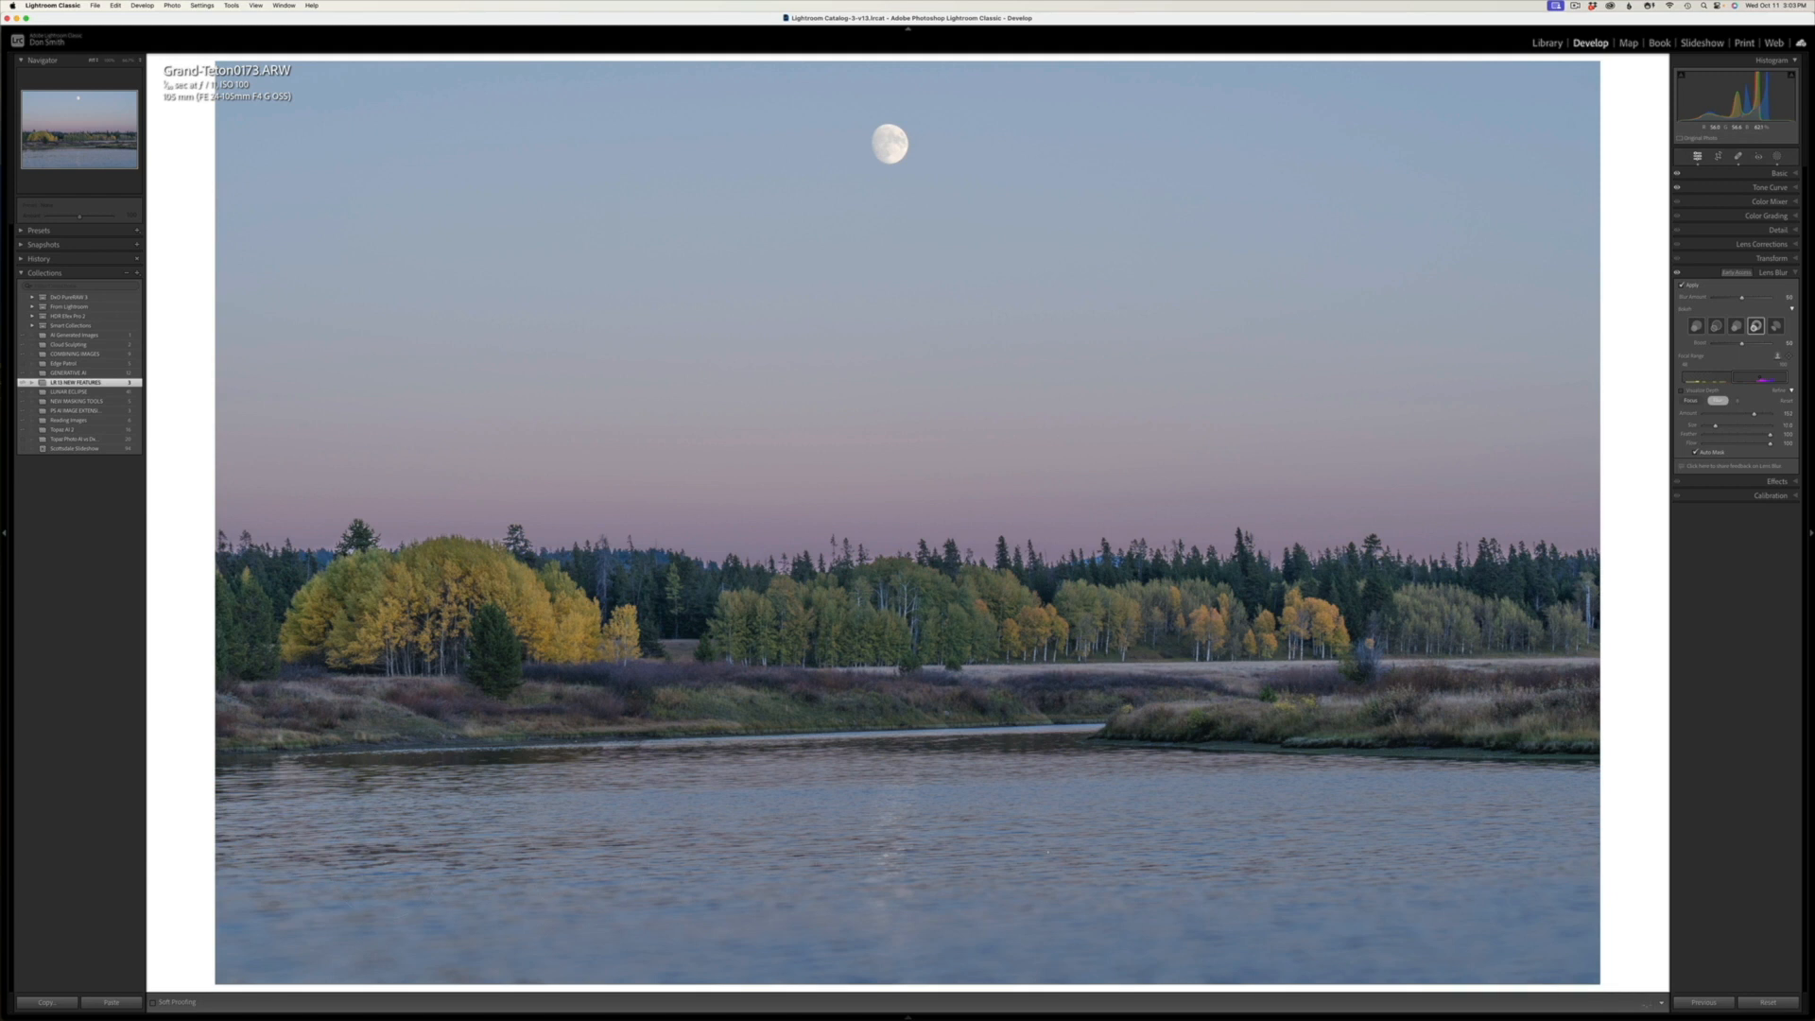
{"action": "mouse_move", "coordinate": [1302, 850]}
{"action": "left_mouse_down"}
{"action": "mouse_move", "coordinate": [1599, 864]}
{"action": "mouse_move", "coordinate": [780, 905]}
{"action": "left_mouse_up"}
{"action": "mouse_move", "coordinate": [818, 822]}
{"action": "left_mouse_down"}
{"action": "mouse_move", "coordinate": [182, 851]}
{"action": "mouse_move", "coordinate": [901, 805]}
{"action": "left_mouse_up"}
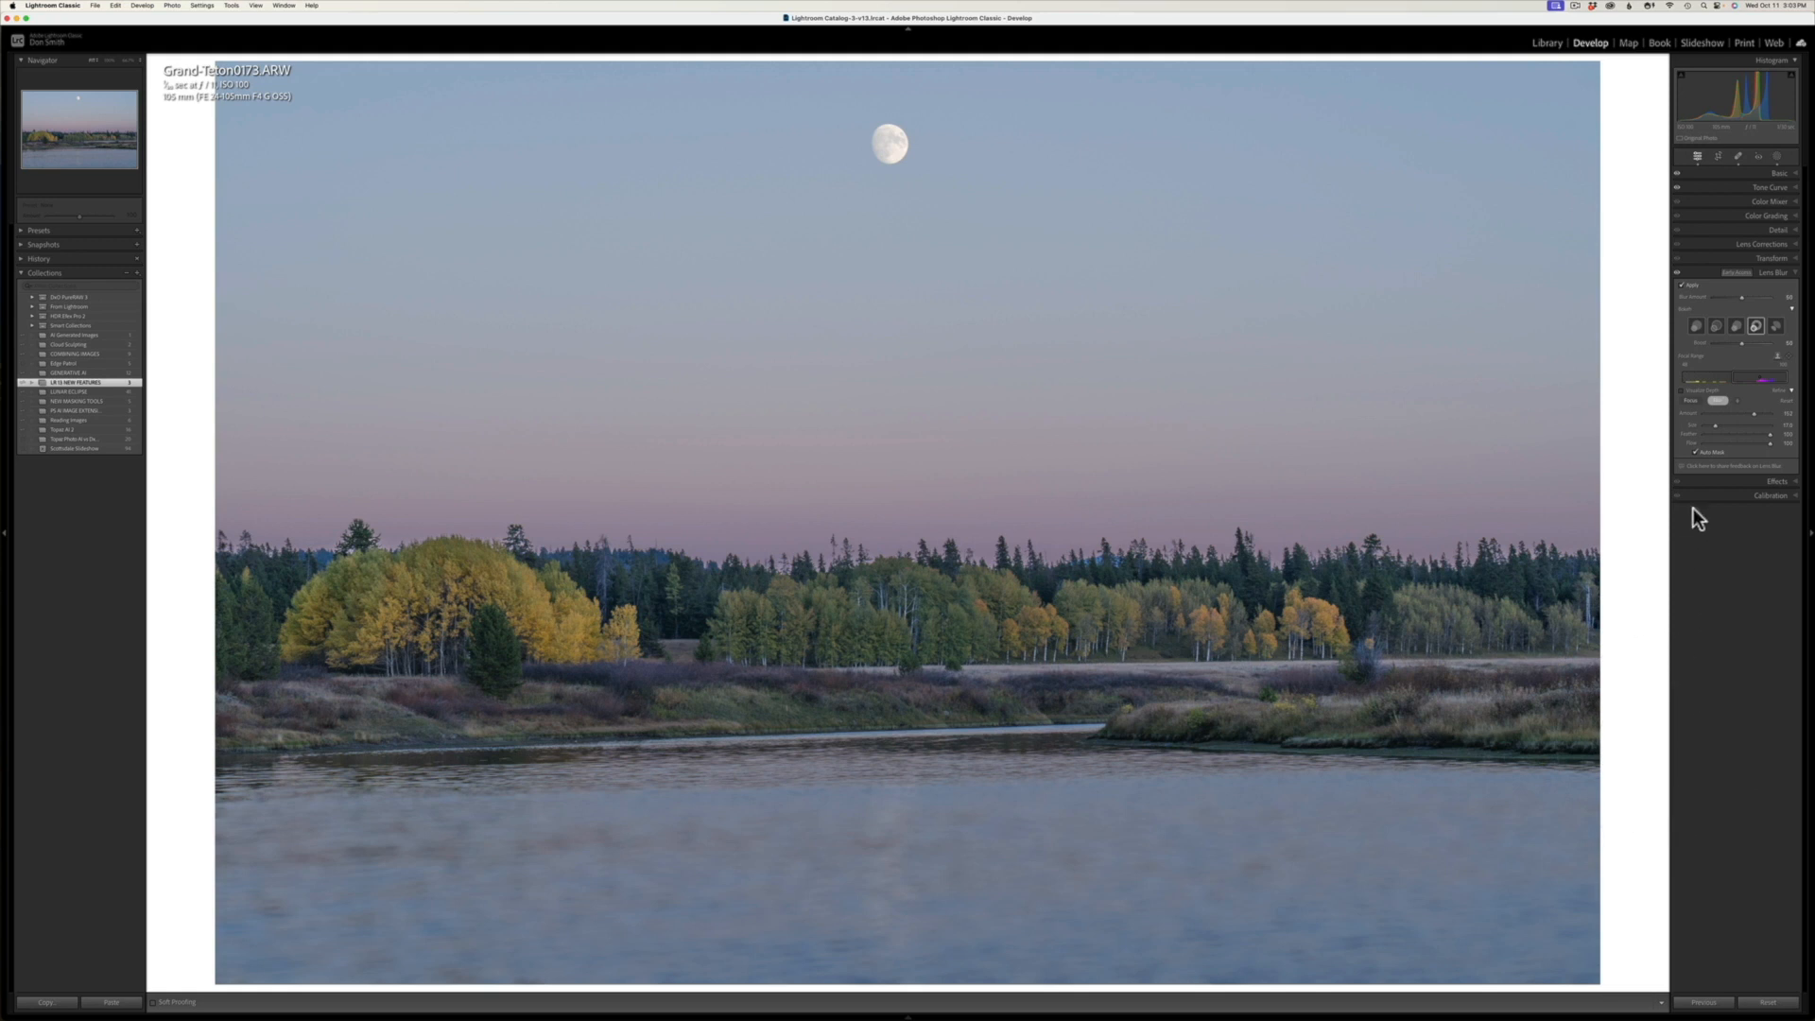
{"action": "left_click_drag", "start_coordinate": [1755, 414], "coordinate": [1697, 418]}
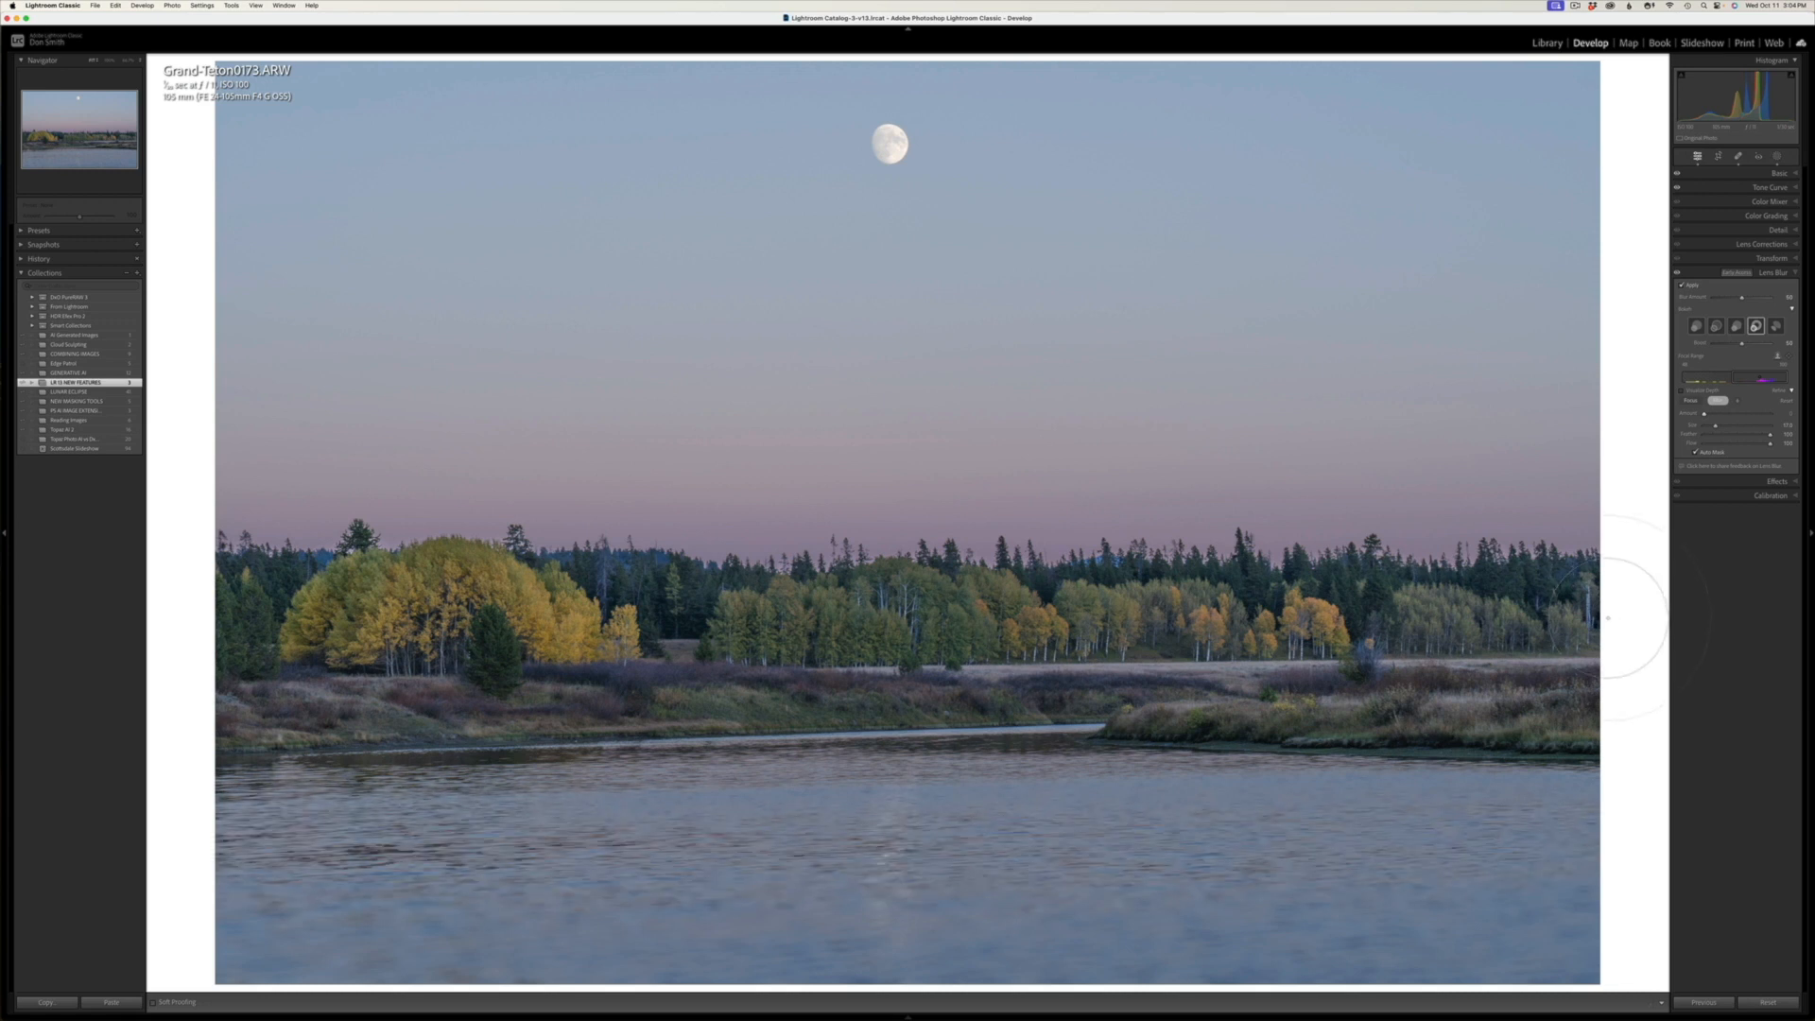
Step: Examine the Color Mixer's hue, saturation and luminance sliders separately, and show all of them together
{"action": "left_click", "coordinate": [1743, 203]}
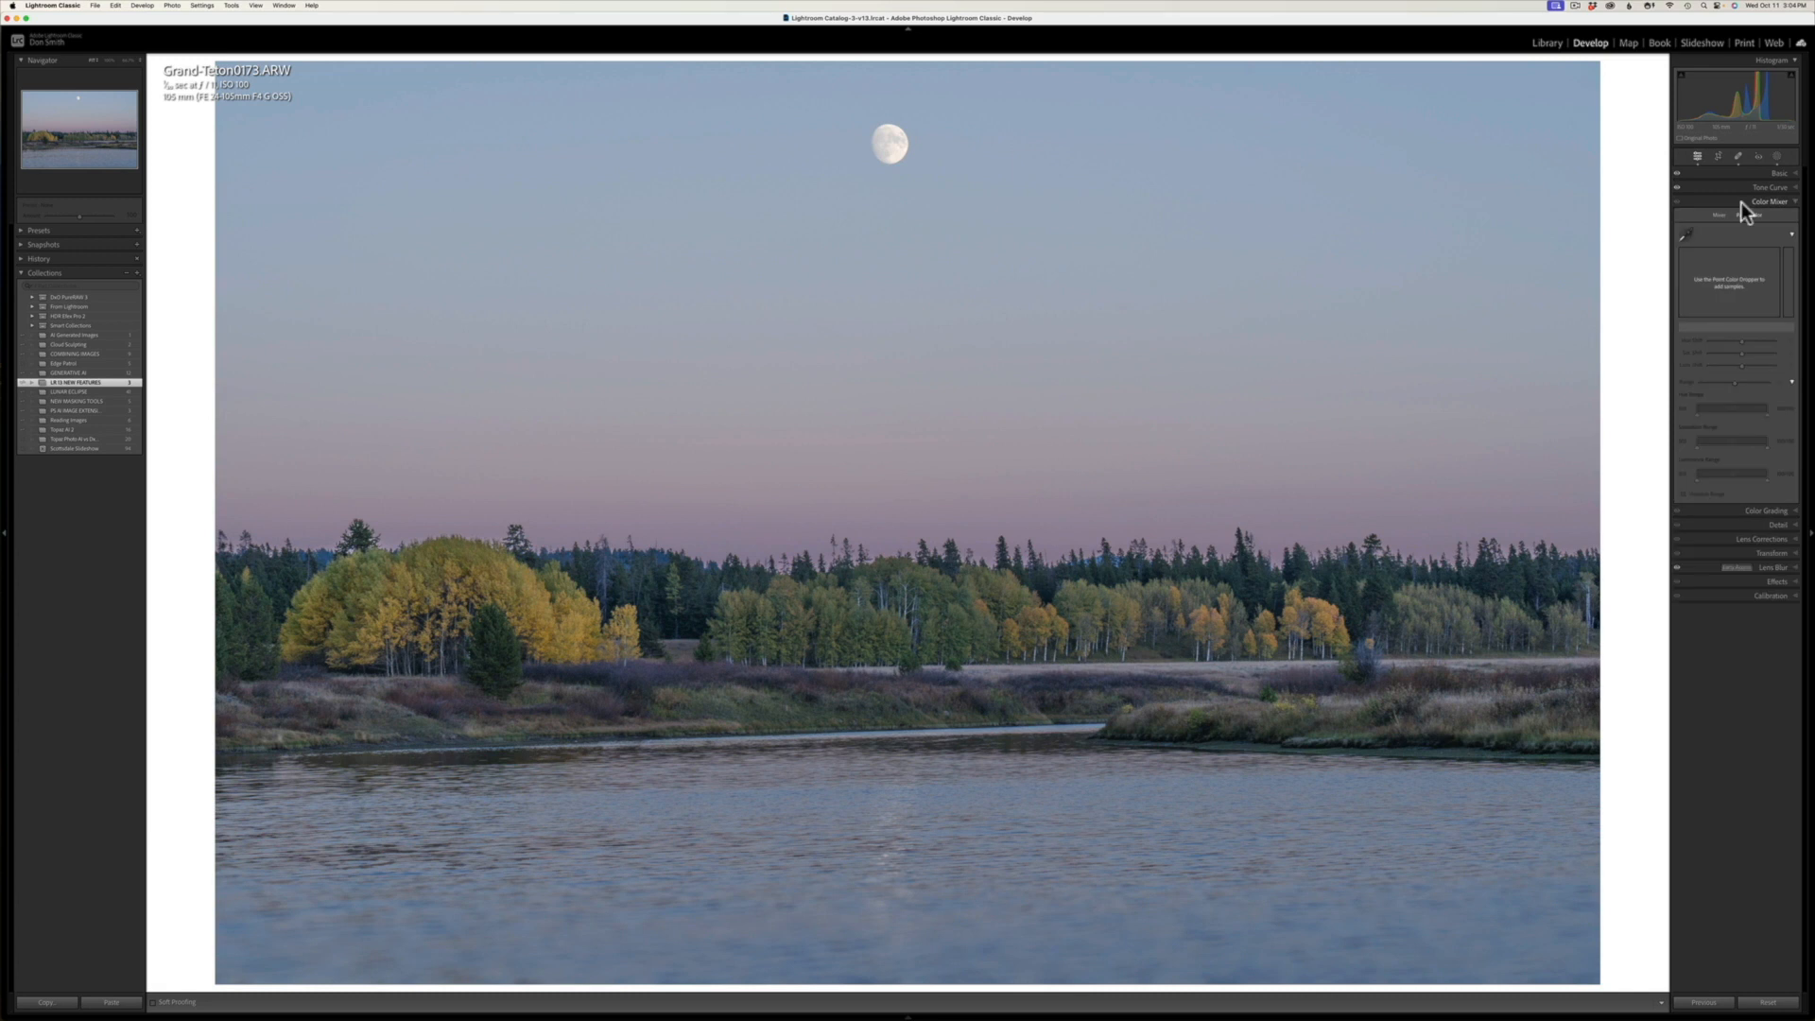
{"action": "left_click", "coordinate": [1742, 202]}
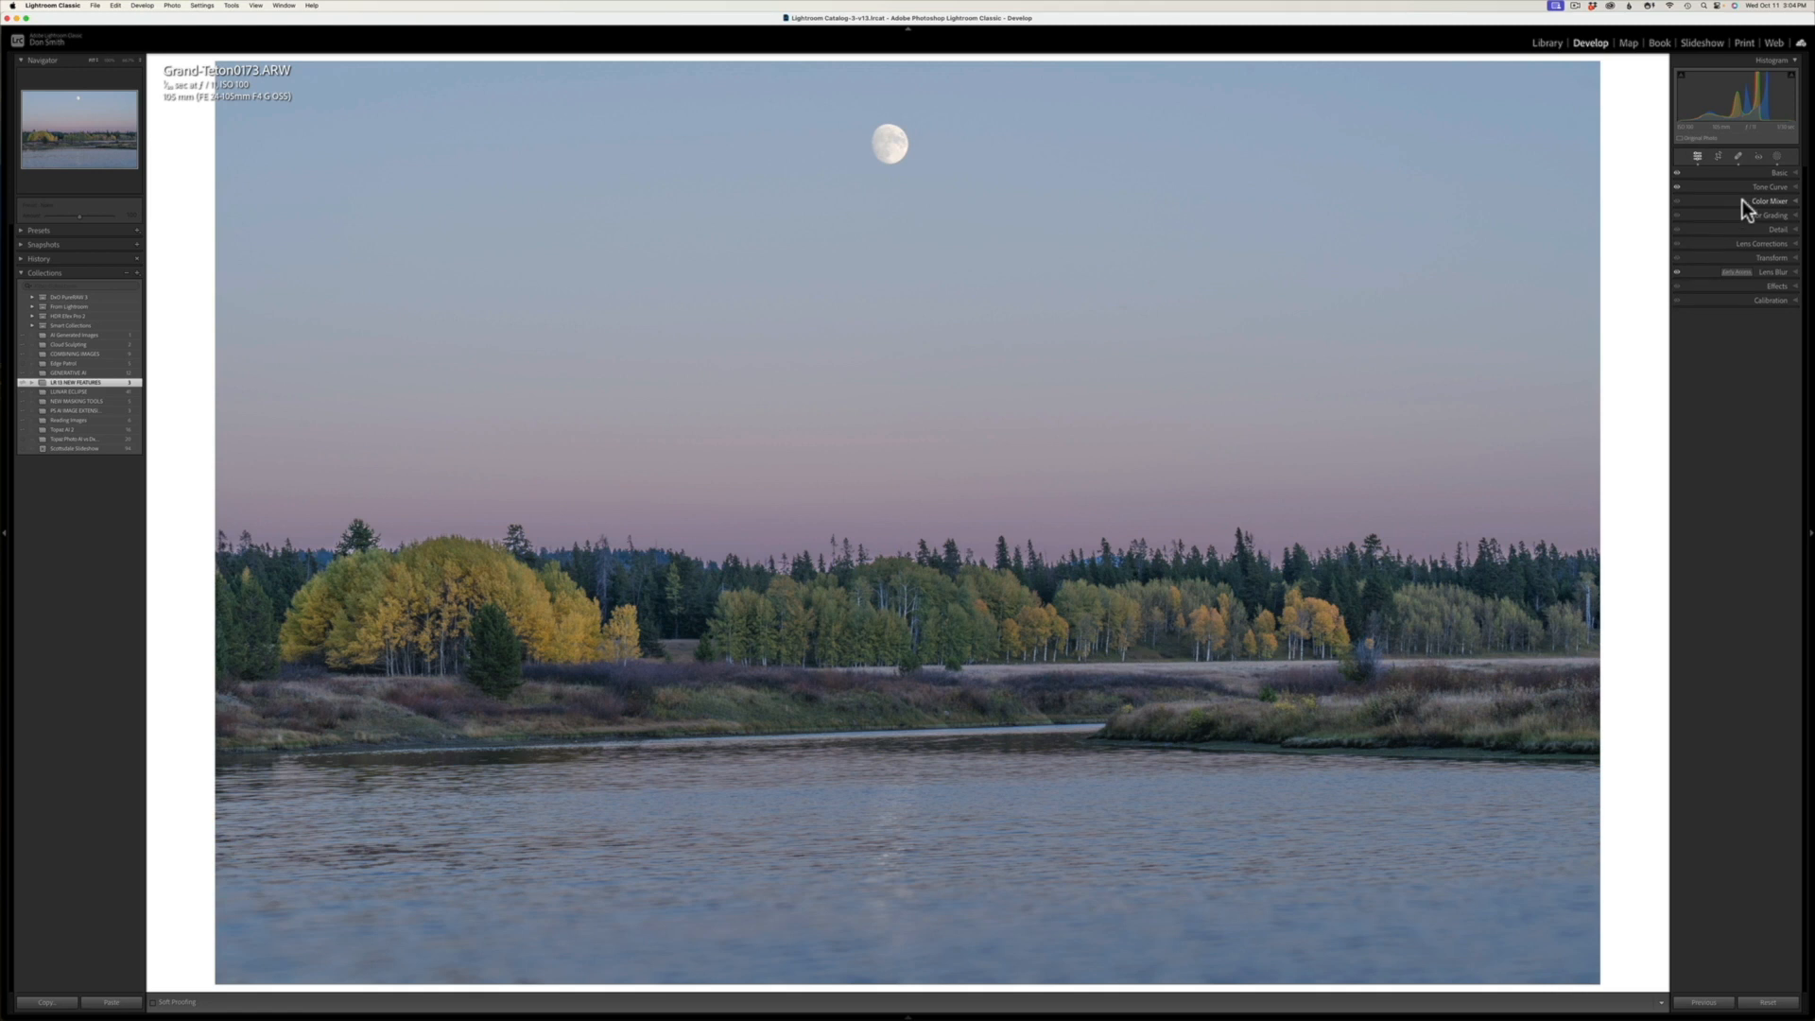
{"action": "left_click", "coordinate": [1743, 201]}
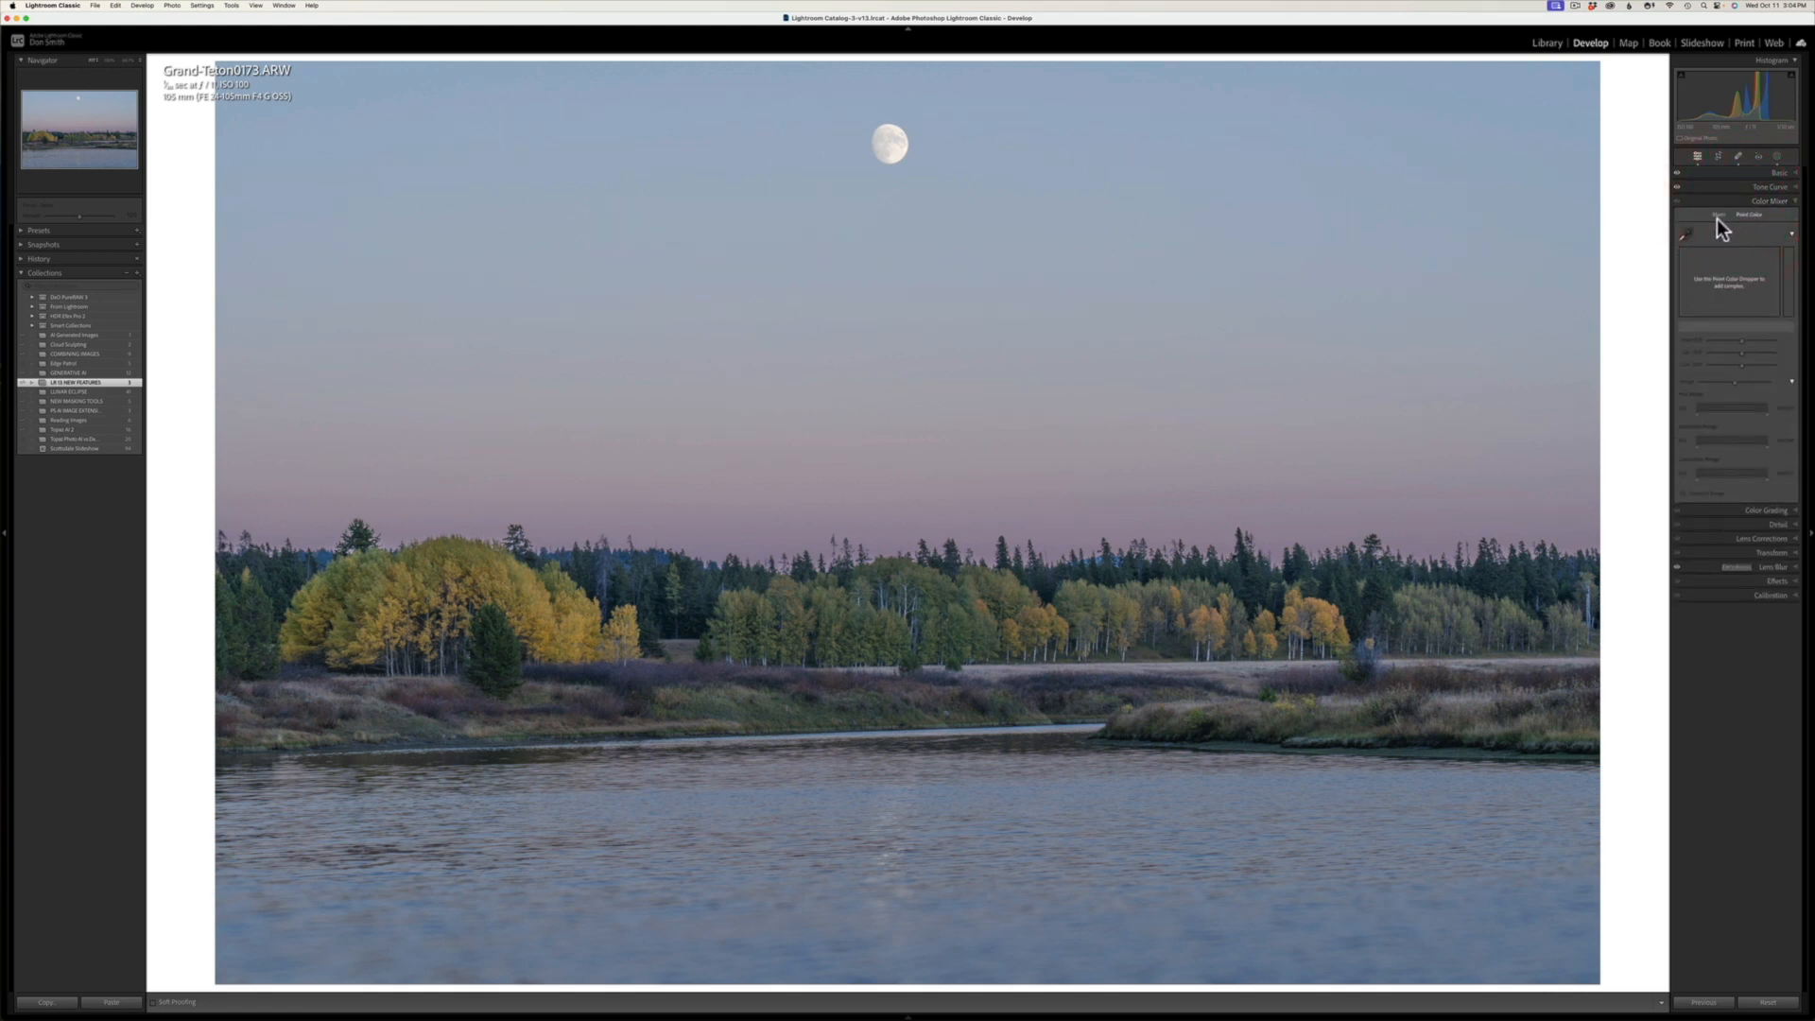
{"action": "left_click", "coordinate": [1718, 215]}
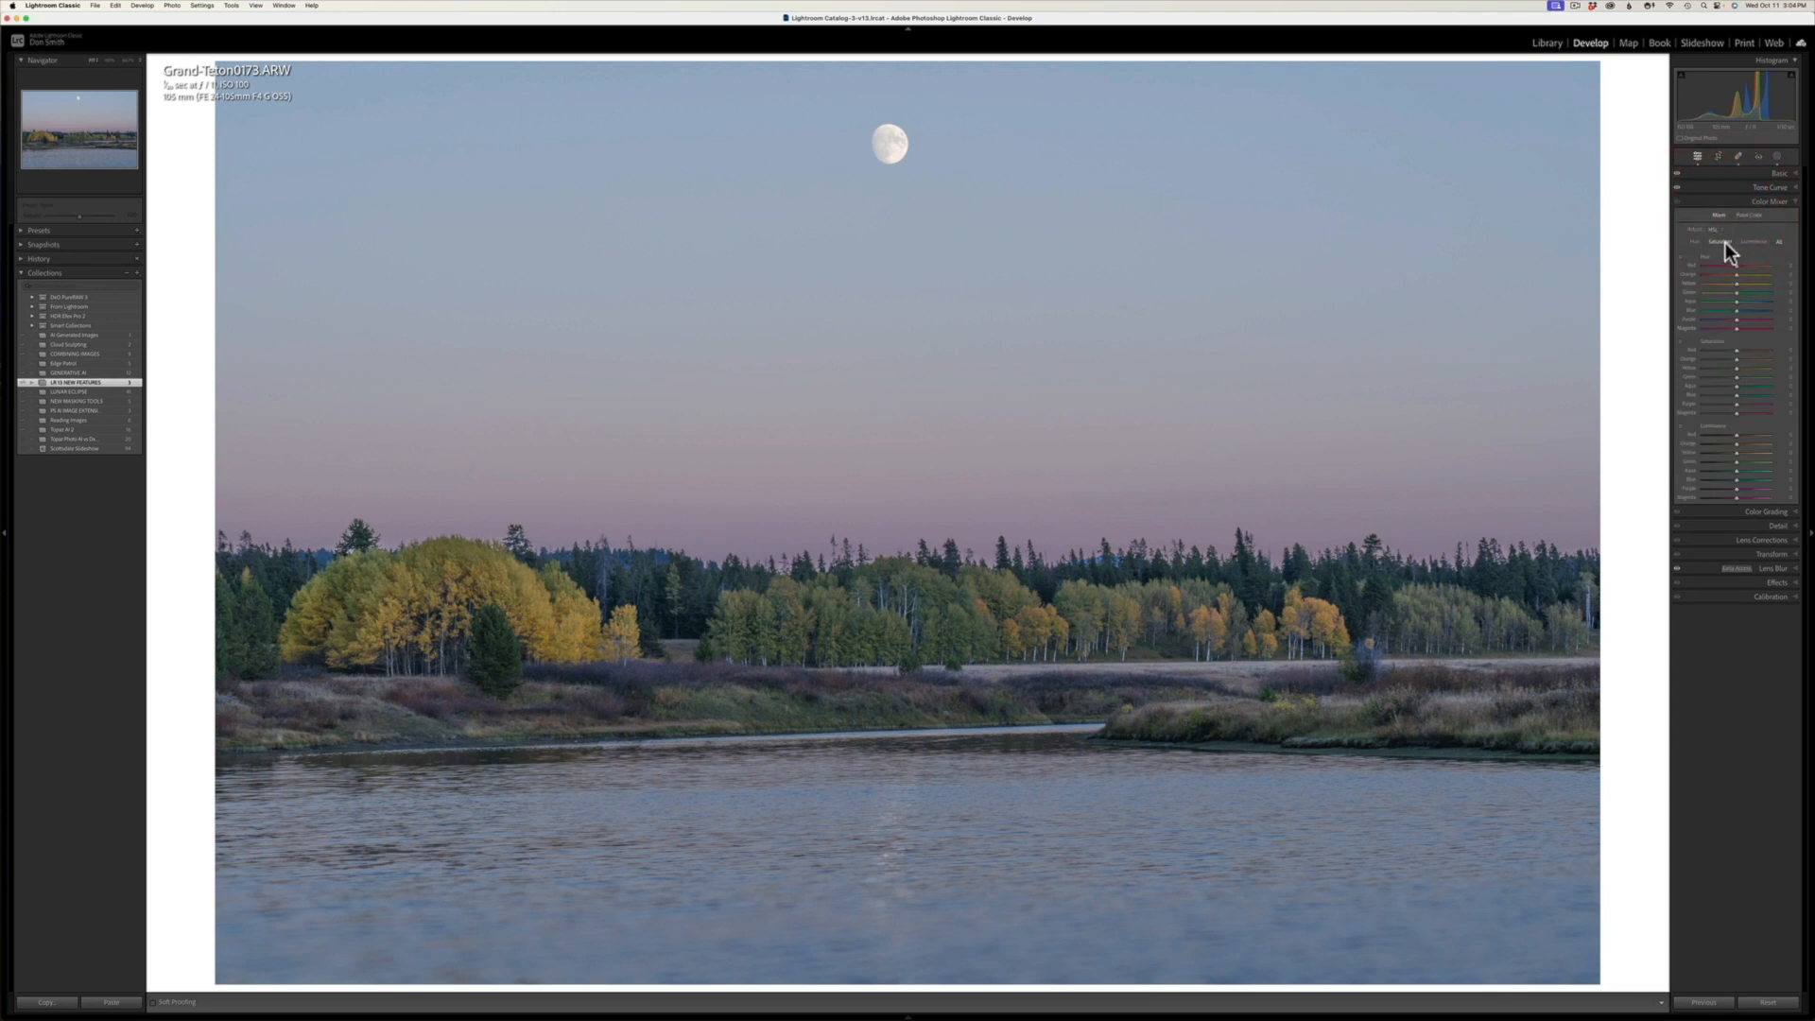
{"action": "left_click", "coordinate": [1780, 244]}
{"action": "left_click", "coordinate": [1698, 242]}
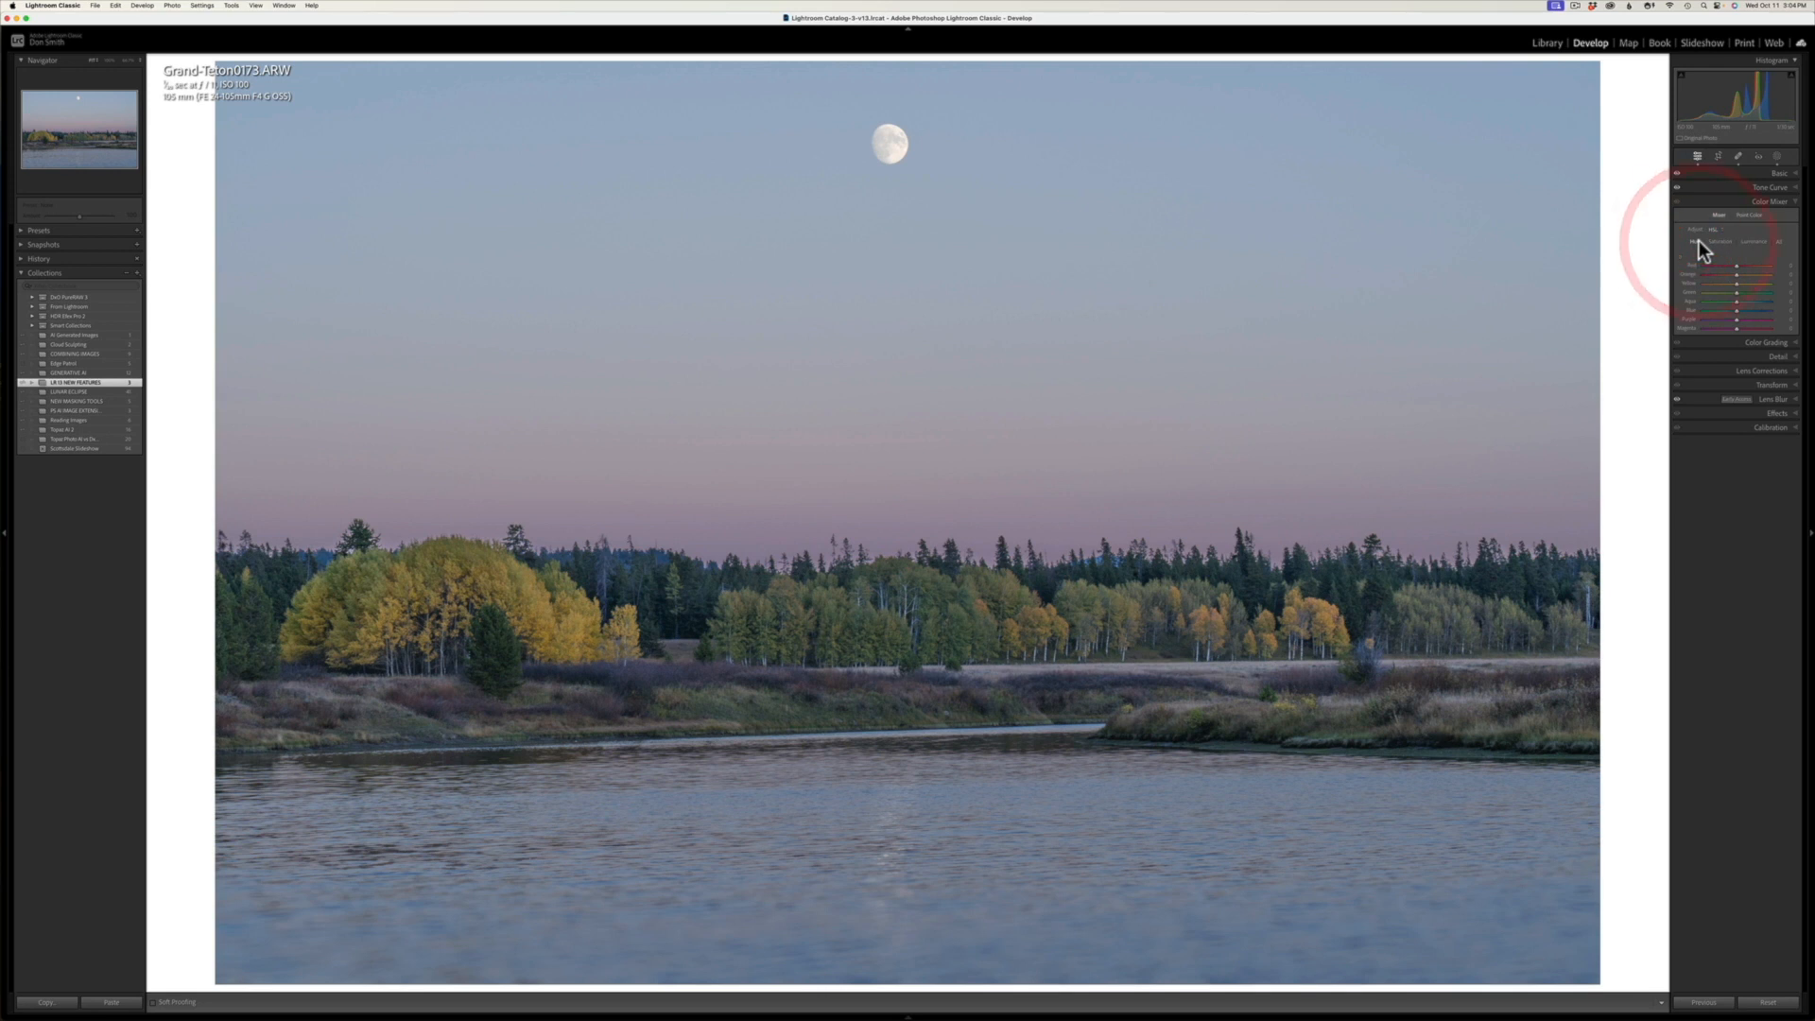
{"action": "left_click", "coordinate": [1718, 242]}
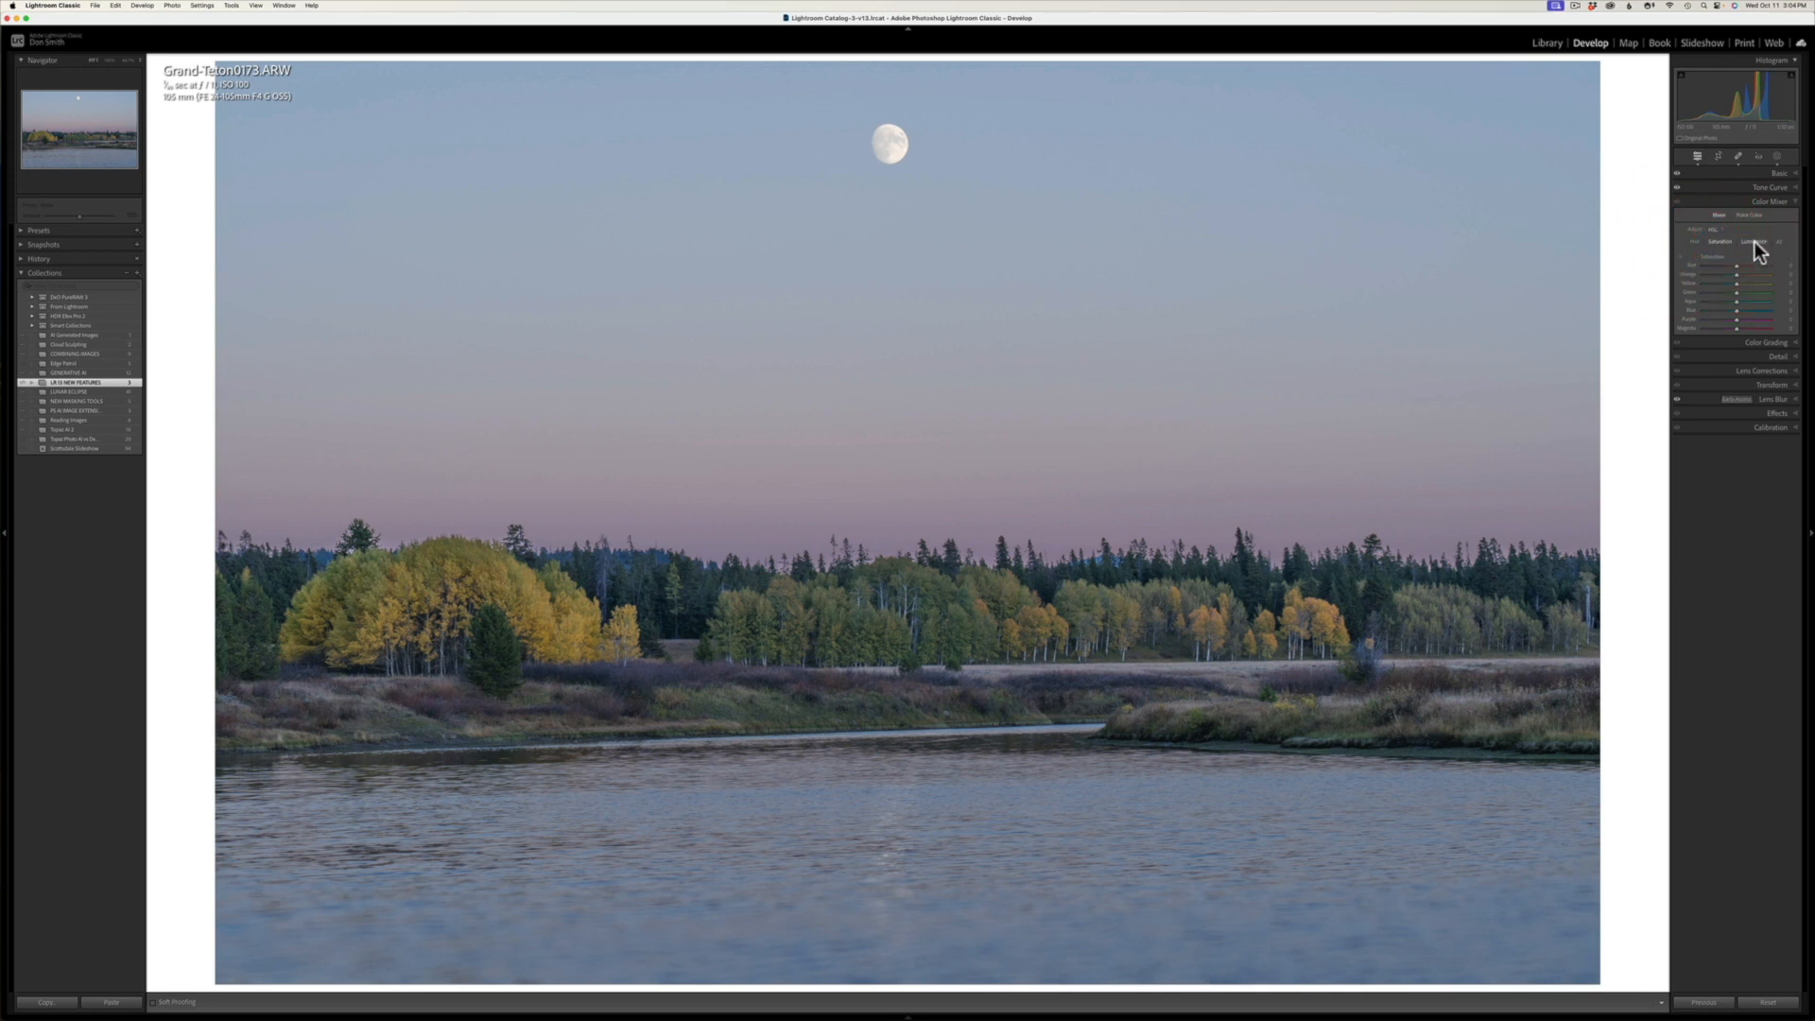
{"action": "left_click", "coordinate": [1755, 242]}
{"action": "left_click", "coordinate": [1779, 242]}
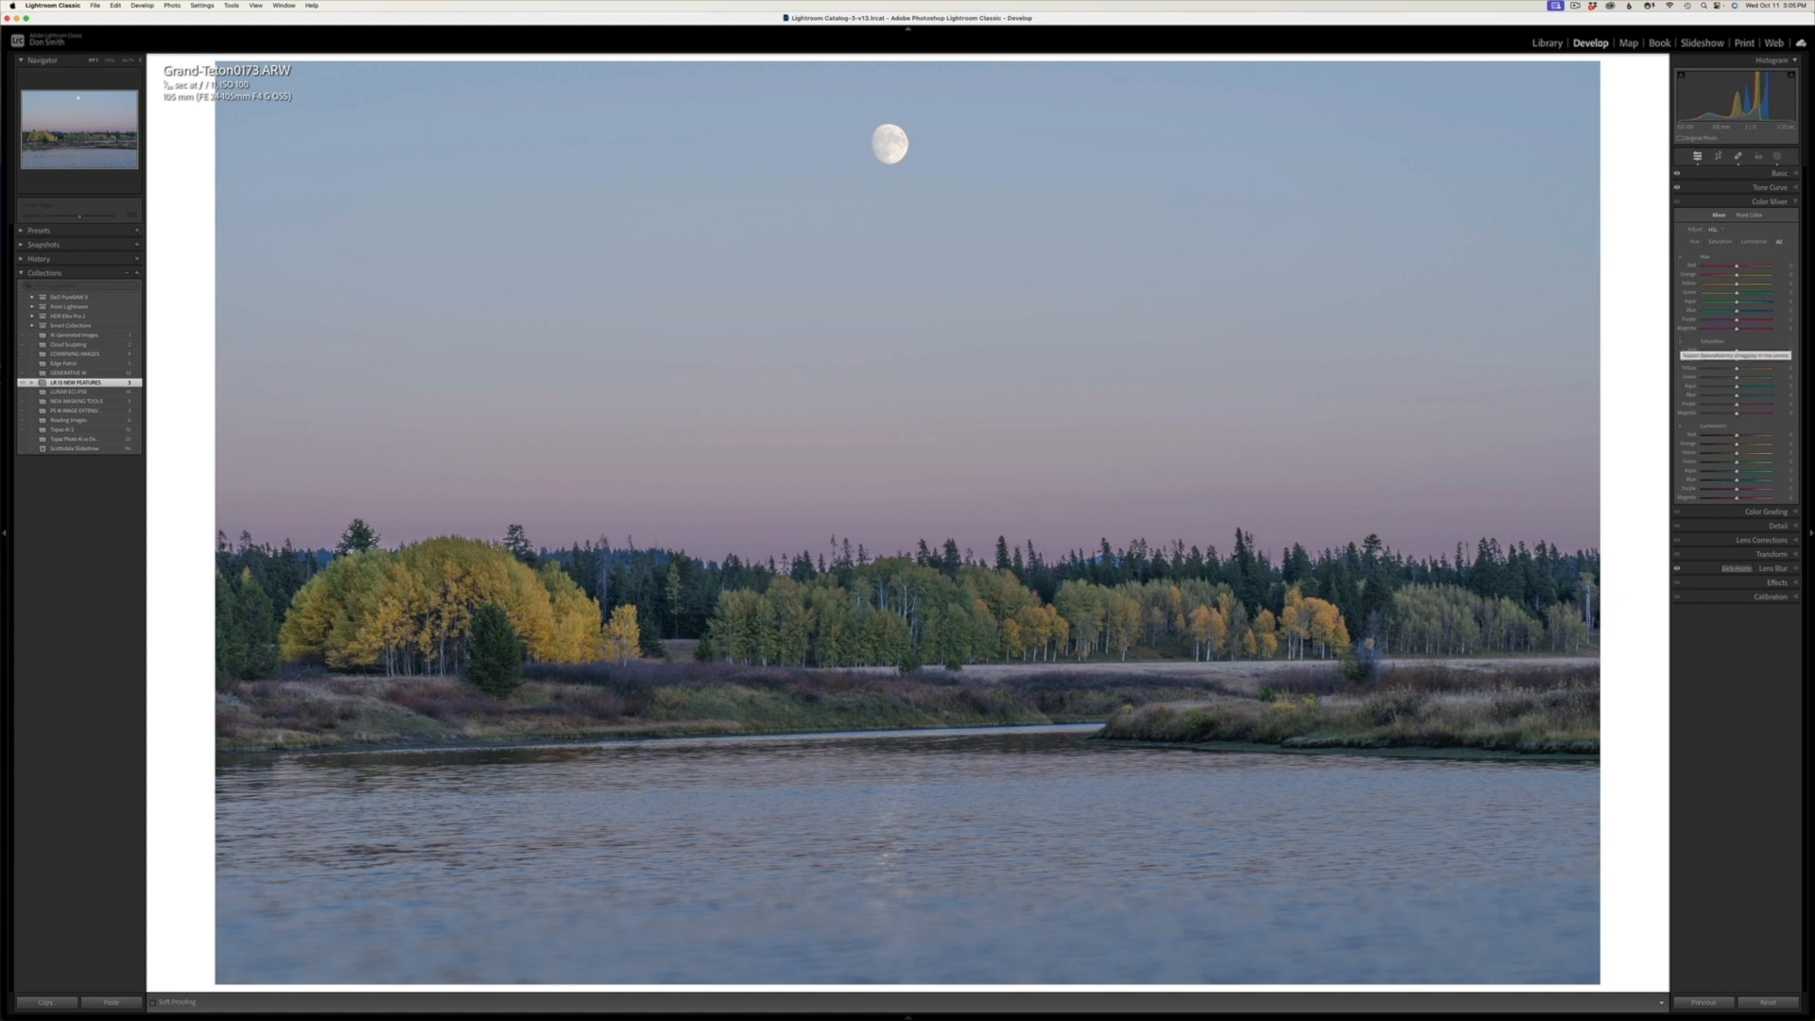
Step: Try a targeted saturation increase on the yellow trees by the lake, and reset the adjusted color
{"action": "left_click", "coordinate": [1681, 344]}
{"action": "left_click_drag", "start_coordinate": [572, 628], "coordinate": [572, 606]}
{"action": "double_click", "coordinate": [1744, 359]}
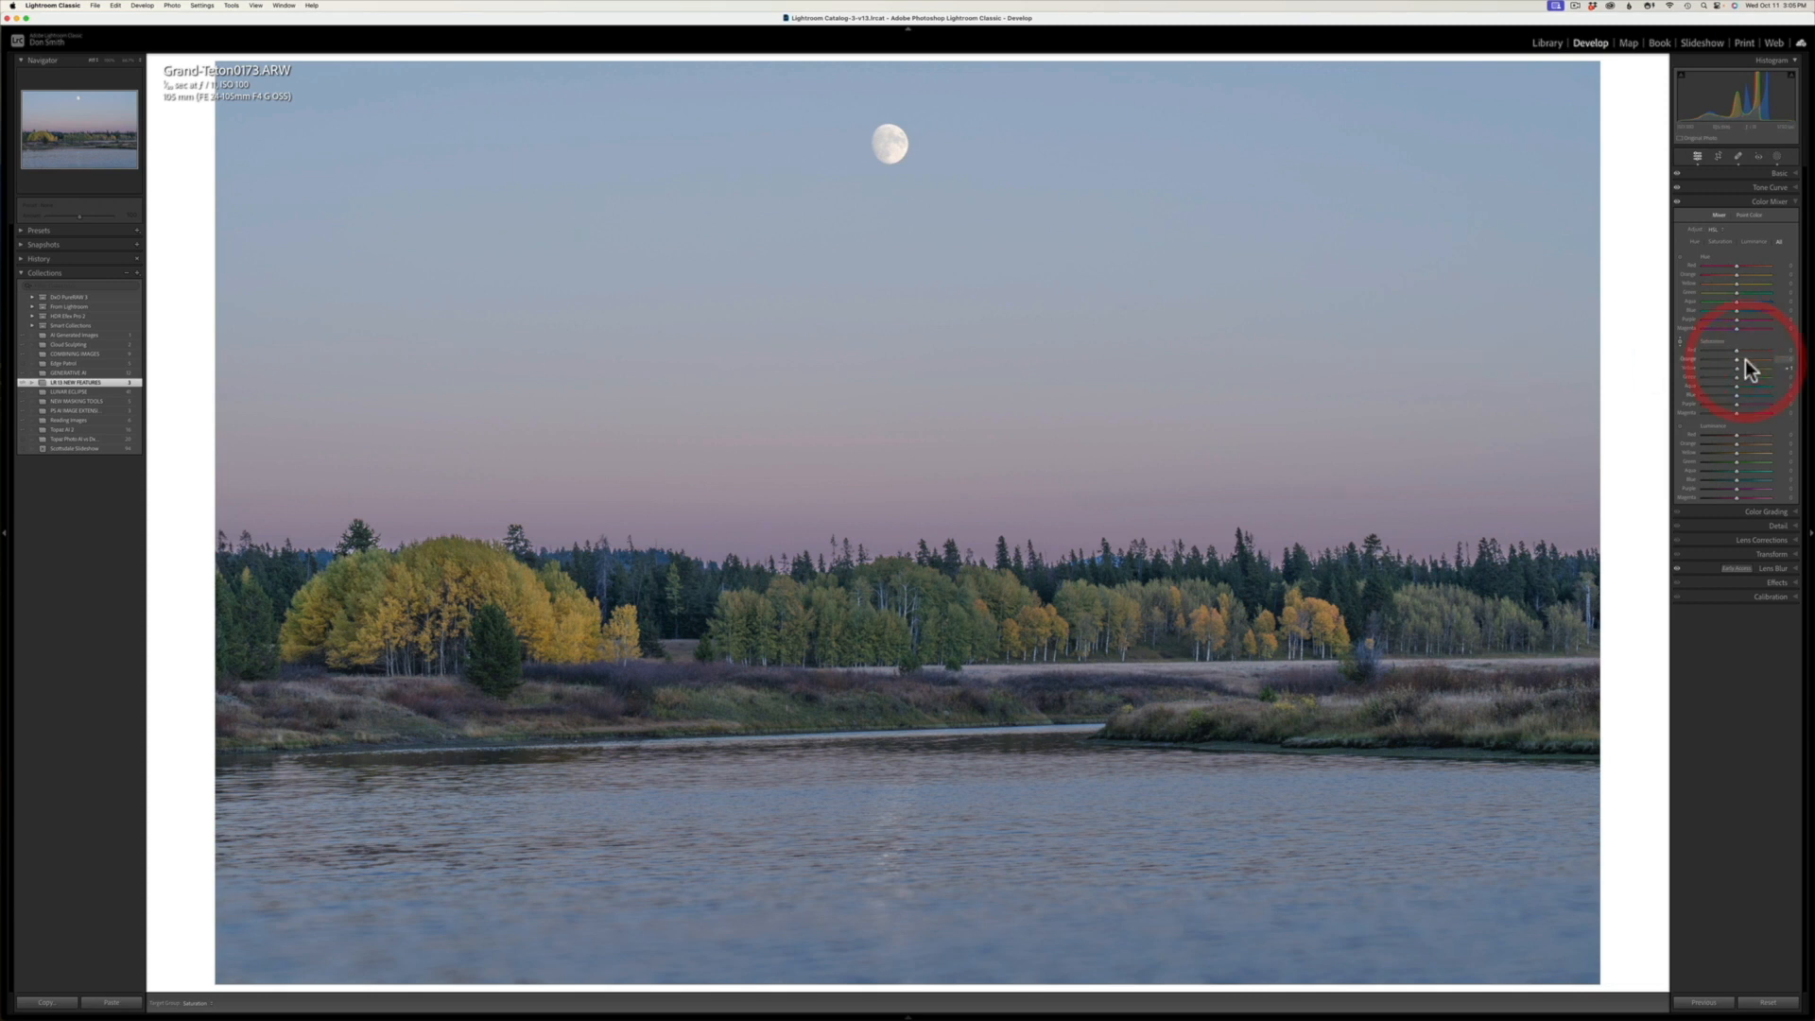
Step: Sample the yellow foliage of the large trees by the lake as a Point Color swatch
{"action": "left_click", "coordinate": [1751, 216]}
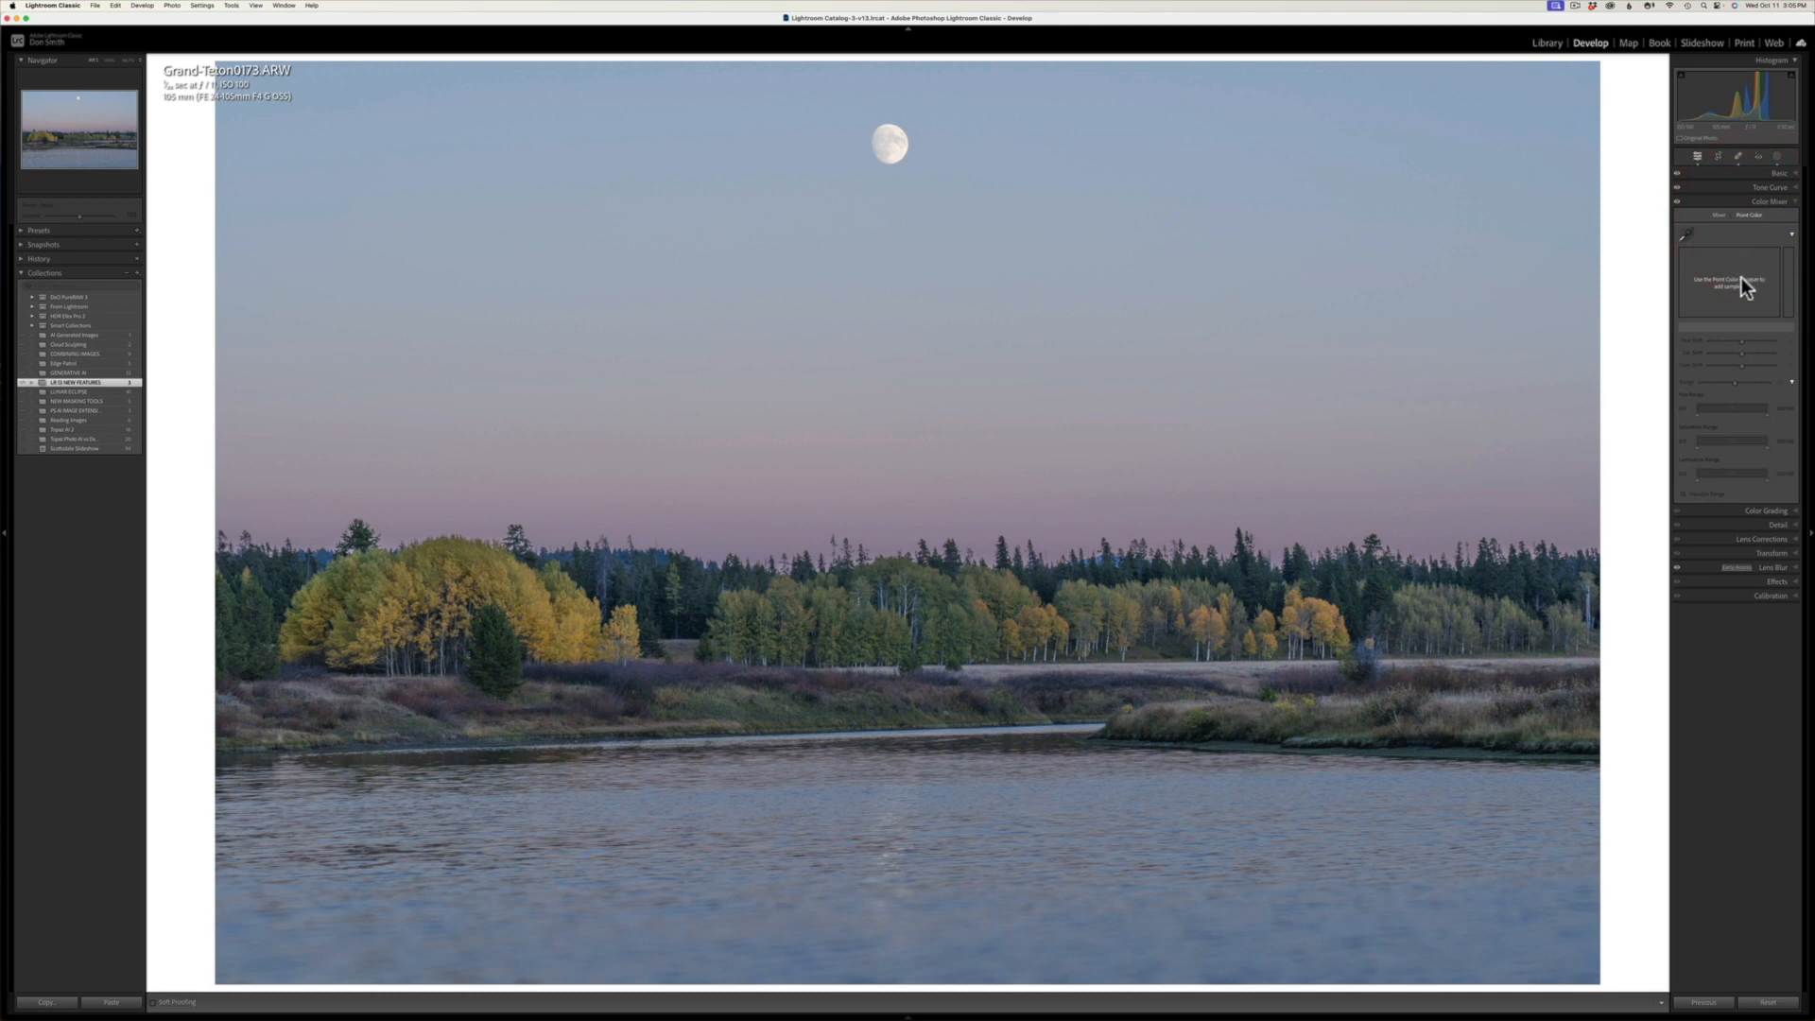
{"action": "left_click", "coordinate": [1687, 233]}
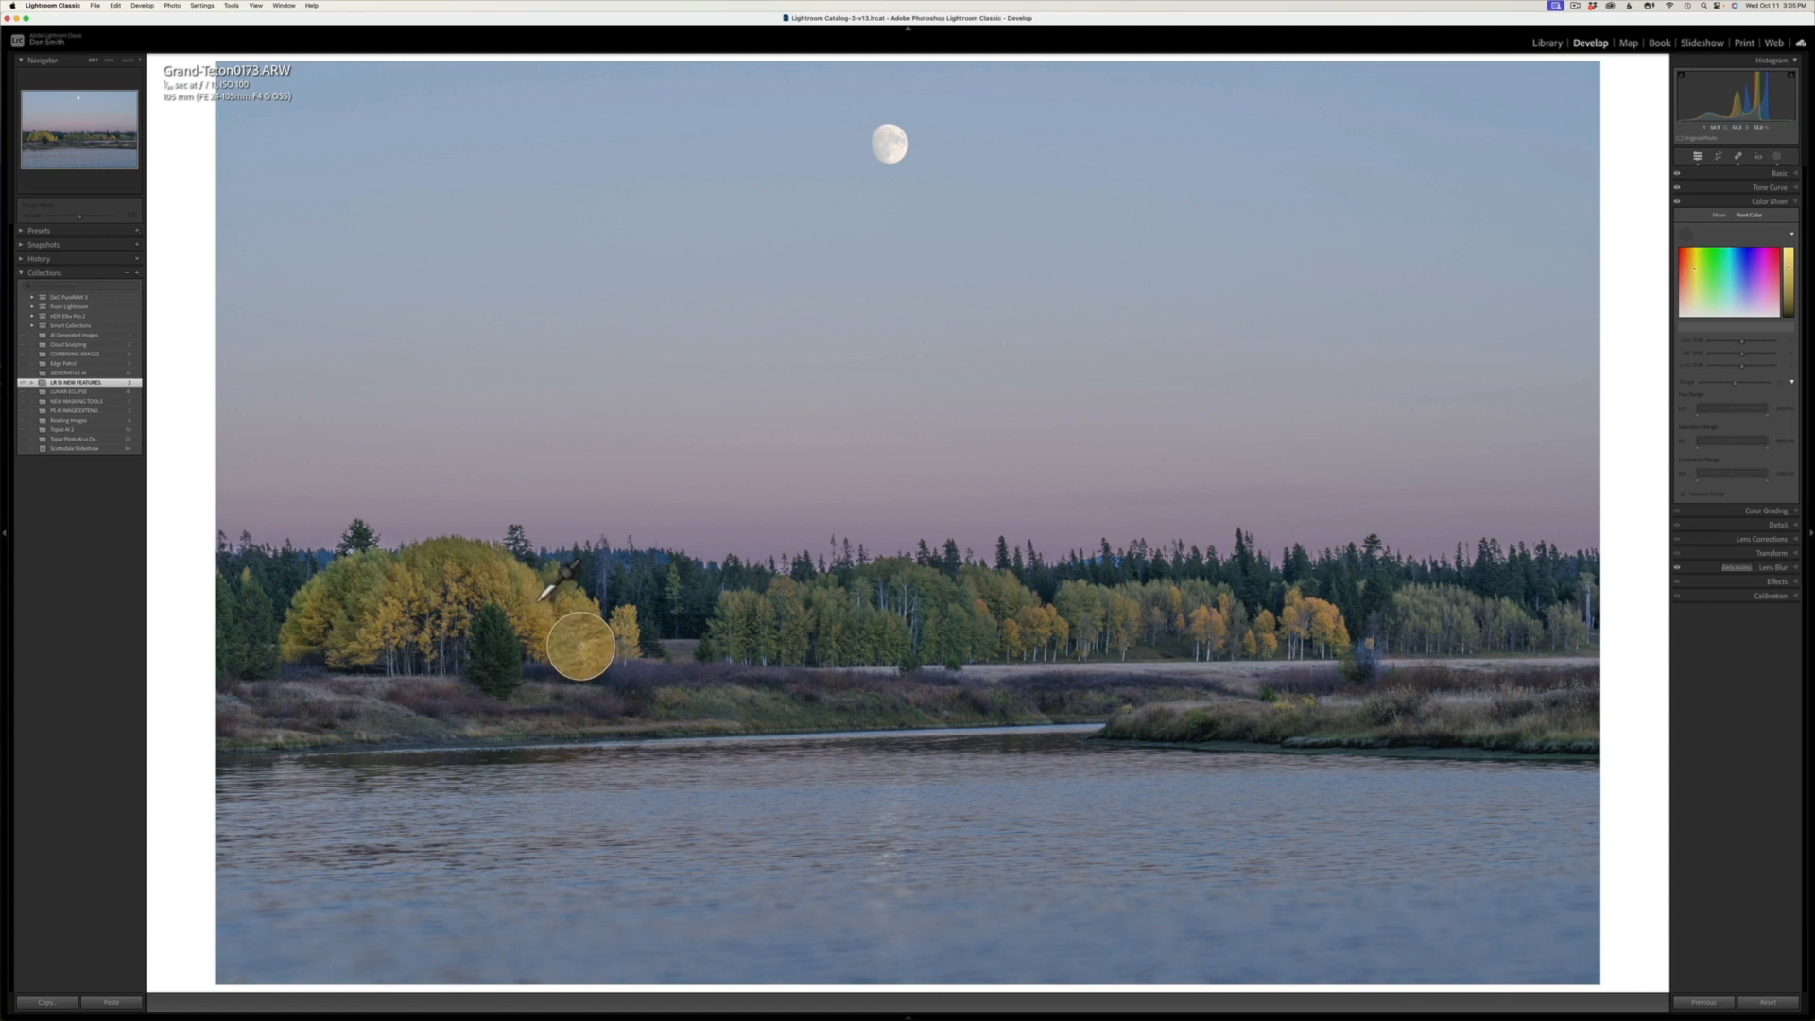
{"action": "left_click", "coordinate": [539, 600]}
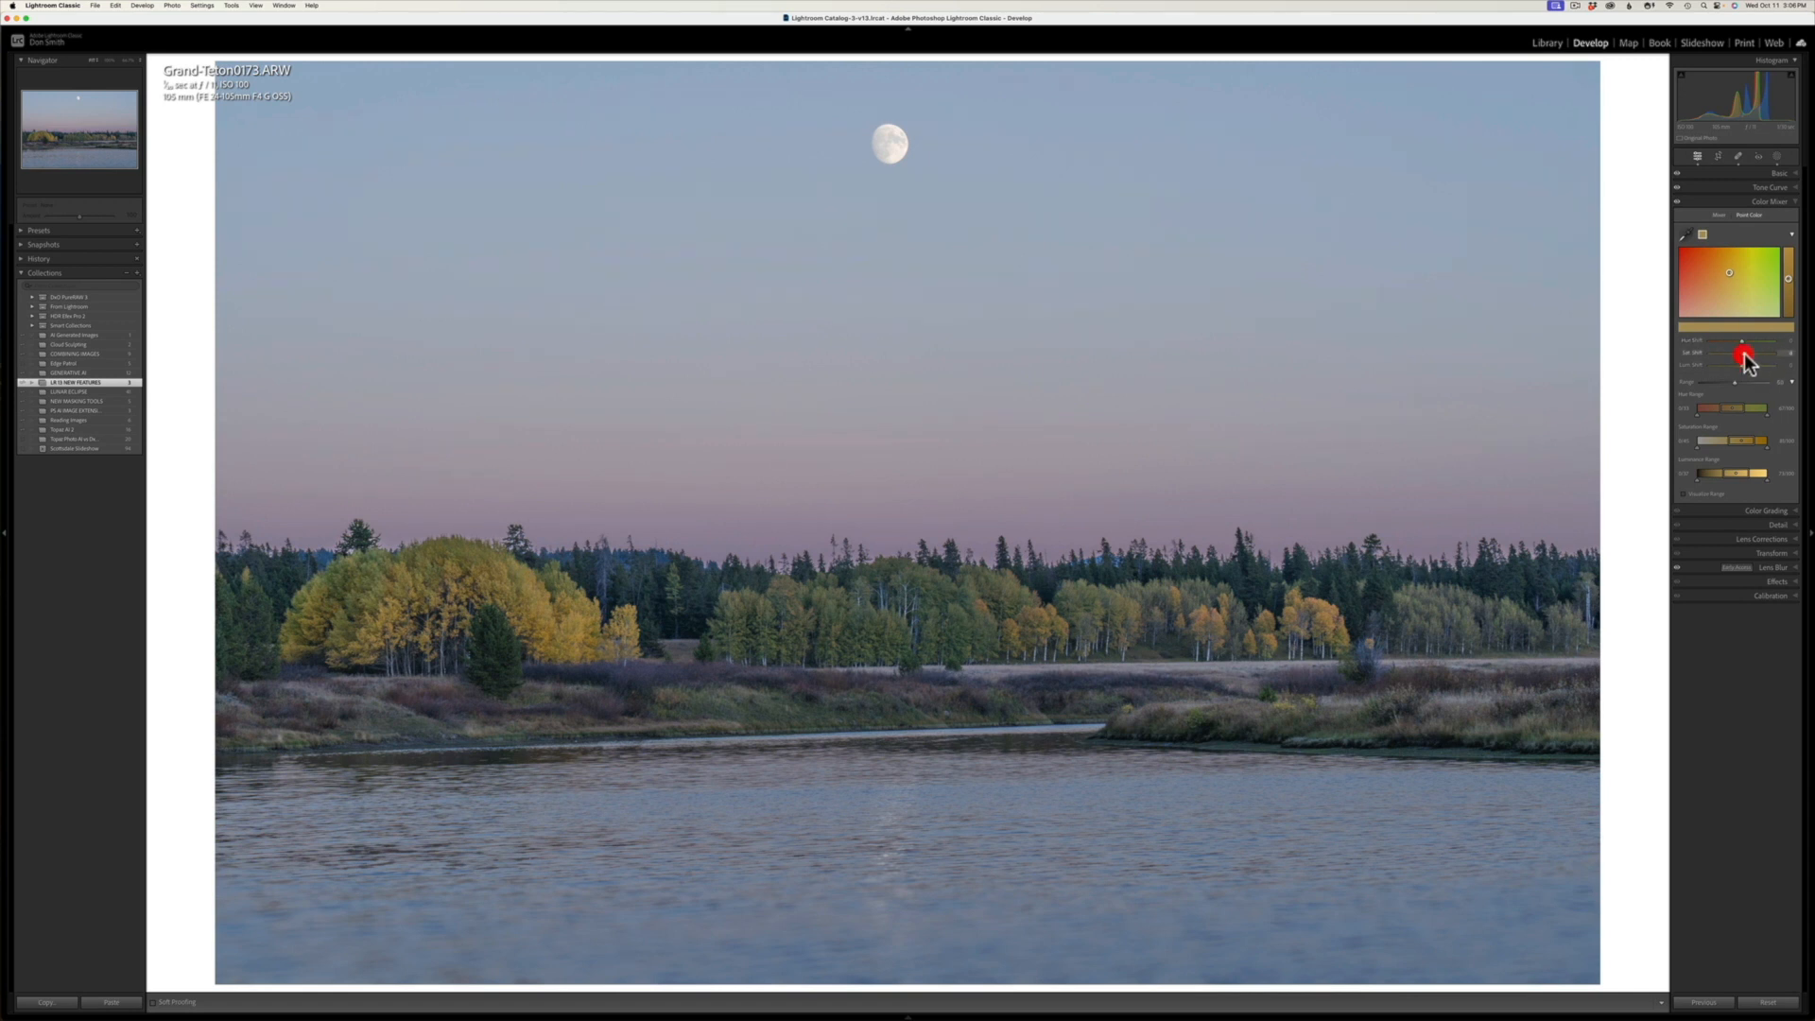
Step: Try hue, saturation and luminance shifts on the yellow foliage swatch, and keep a moderate saturation increase
{"action": "left_click_drag", "start_coordinate": [1743, 353], "coordinate": [1794, 365]}
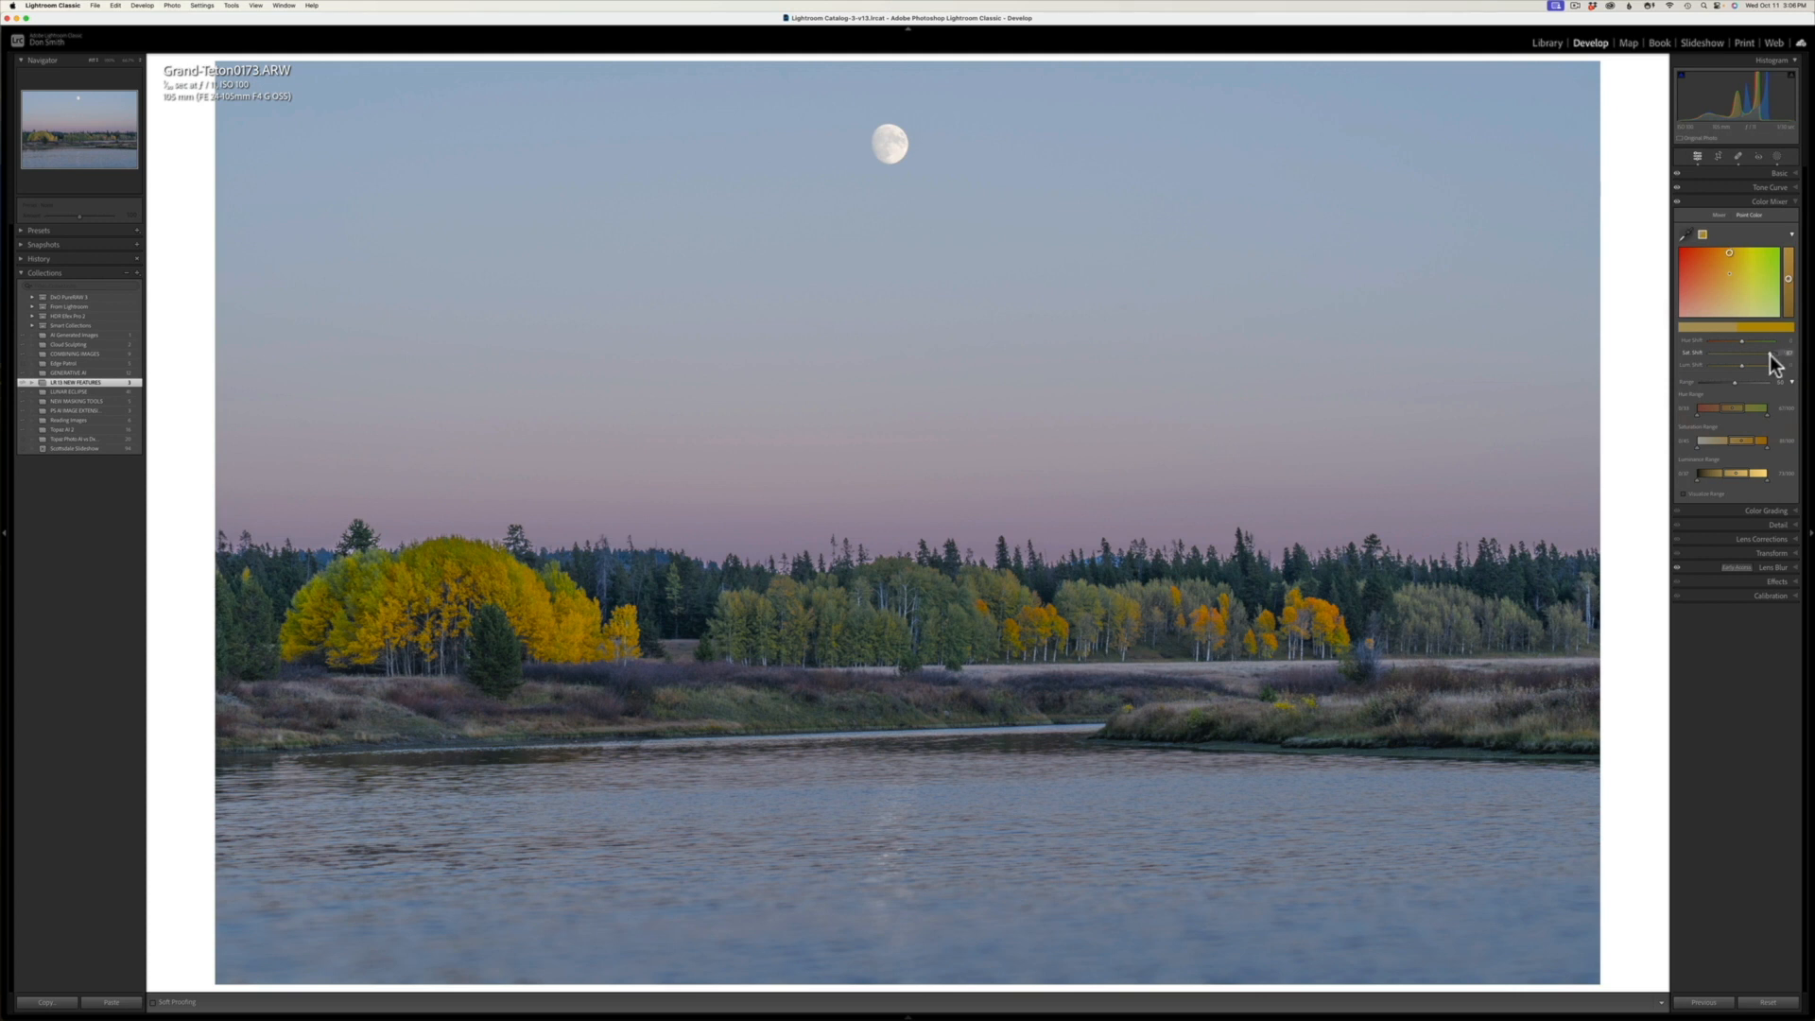
{"action": "left_click_drag", "start_coordinate": [1760, 355], "coordinate": [1746, 355]}
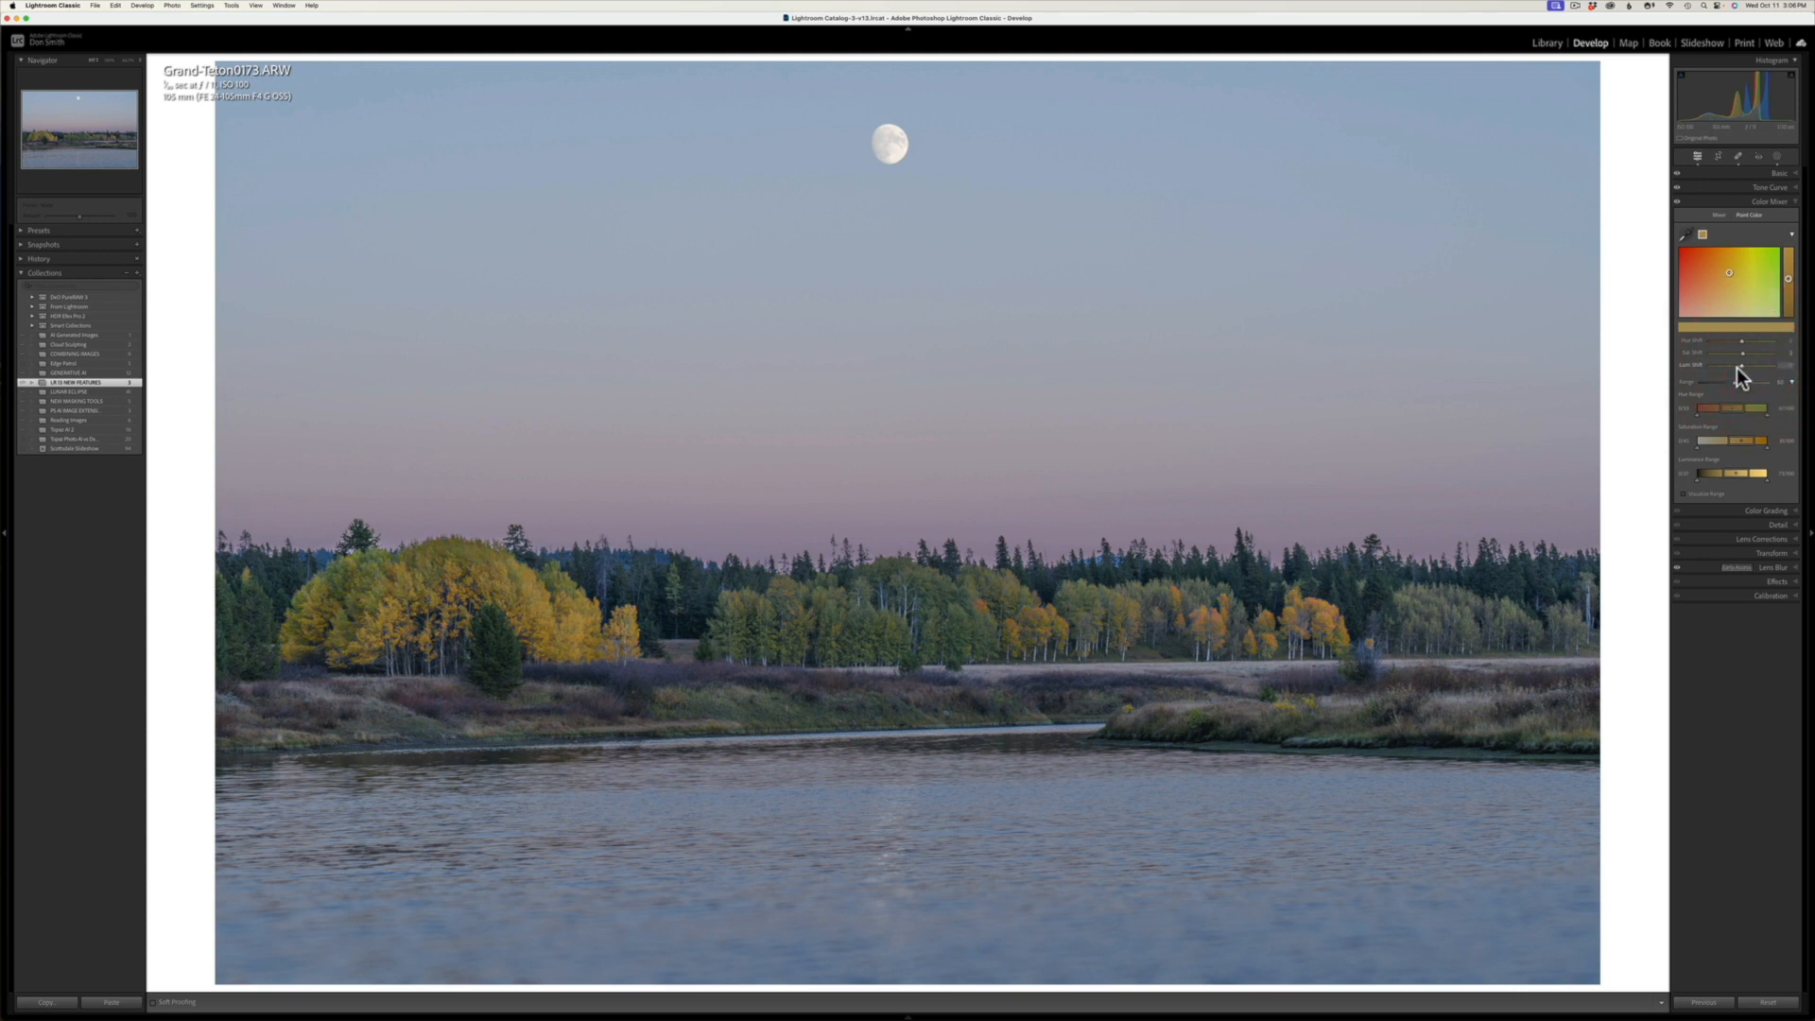
{"action": "left_click_drag", "start_coordinate": [1745, 351], "coordinate": [1756, 354]}
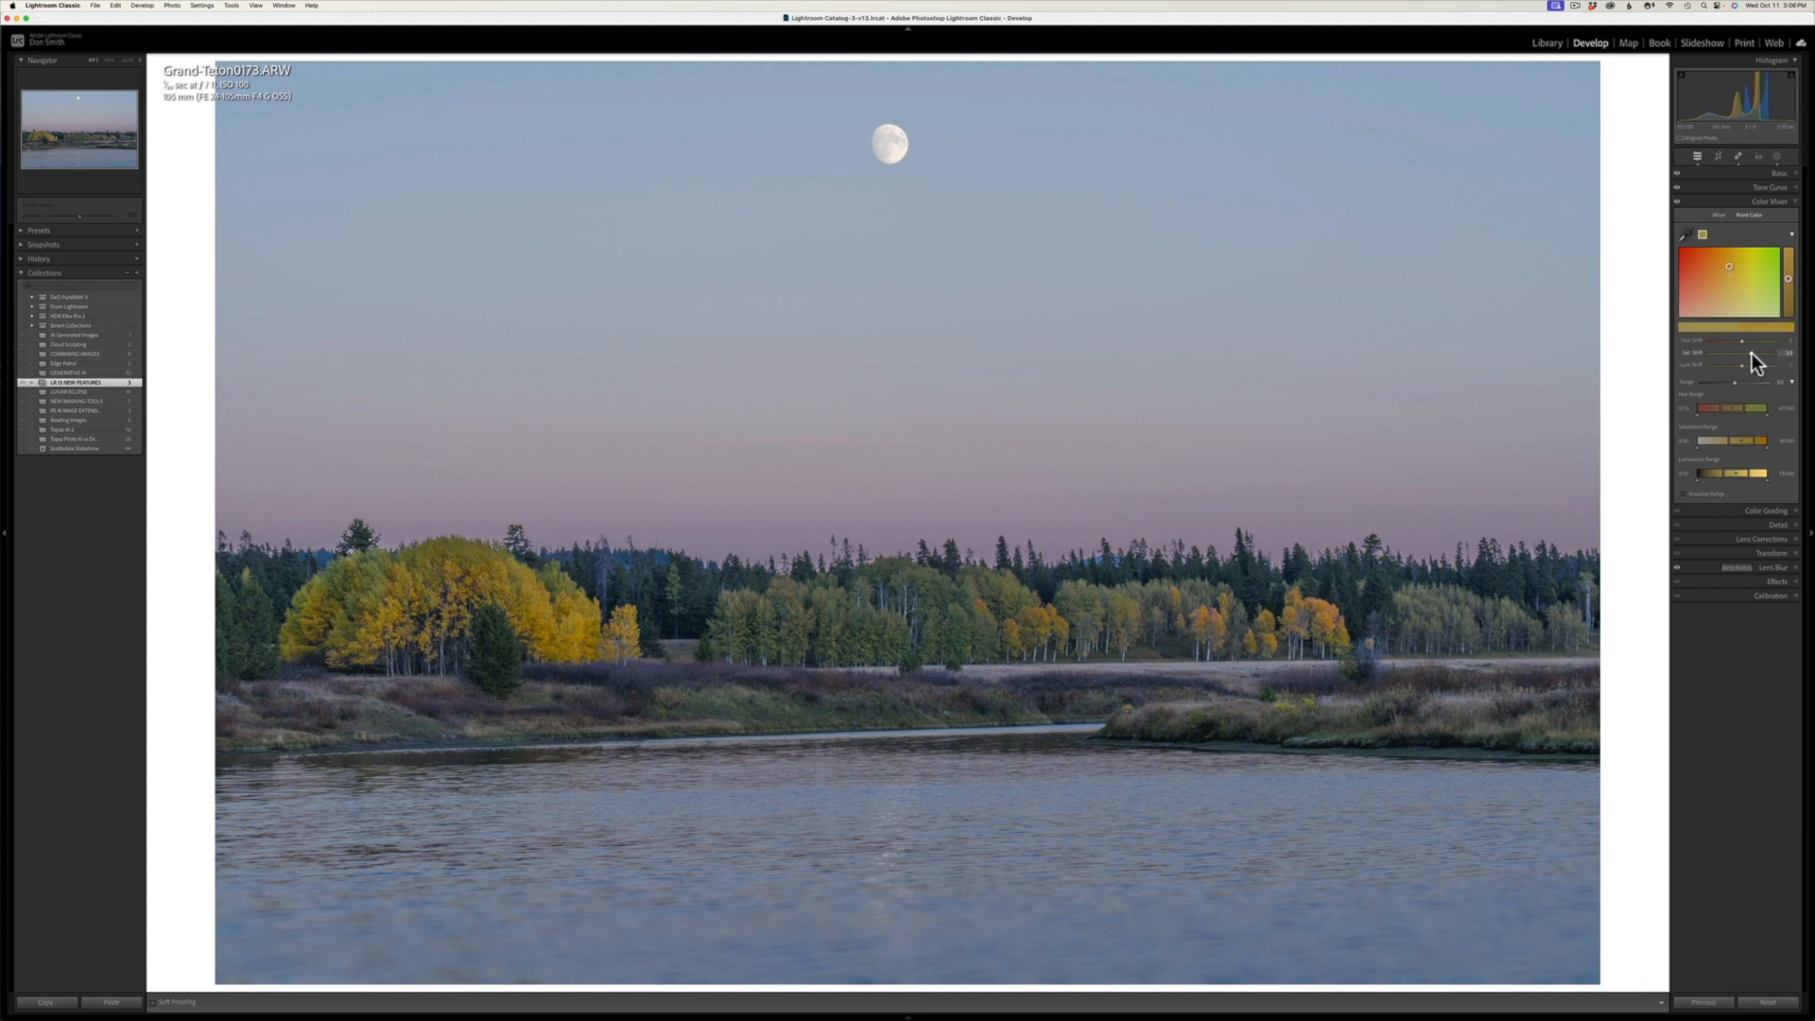
{"action": "mouse_move", "coordinate": [1729, 269]}
{"action": "left_mouse_down"}
{"action": "mouse_move", "coordinate": [1750, 278]}
{"action": "mouse_move", "coordinate": [1722, 284]}
{"action": "mouse_move", "coordinate": [1726, 313]}
{"action": "mouse_move", "coordinate": [1738, 260]}
{"action": "mouse_move", "coordinate": [1730, 275]}
{"action": "left_mouse_up"}
{"action": "left_click", "coordinate": [1749, 356]}
{"action": "mouse_move", "coordinate": [1788, 286]}
{"action": "left_mouse_down"}
{"action": "mouse_move", "coordinate": [1790, 317]}
{"action": "mouse_move", "coordinate": [1787, 246]}
{"action": "mouse_move", "coordinate": [1791, 312]}
{"action": "mouse_move", "coordinate": [1790, 279]}
{"action": "left_mouse_up"}
Step: Refine the yellow swatch's saturation range while visualizing the affected colors, and turn the range visualization off
{"action": "left_click_drag", "start_coordinate": [1753, 440], "coordinate": [1761, 439]}
{"action": "left_click", "coordinate": [1684, 493]}
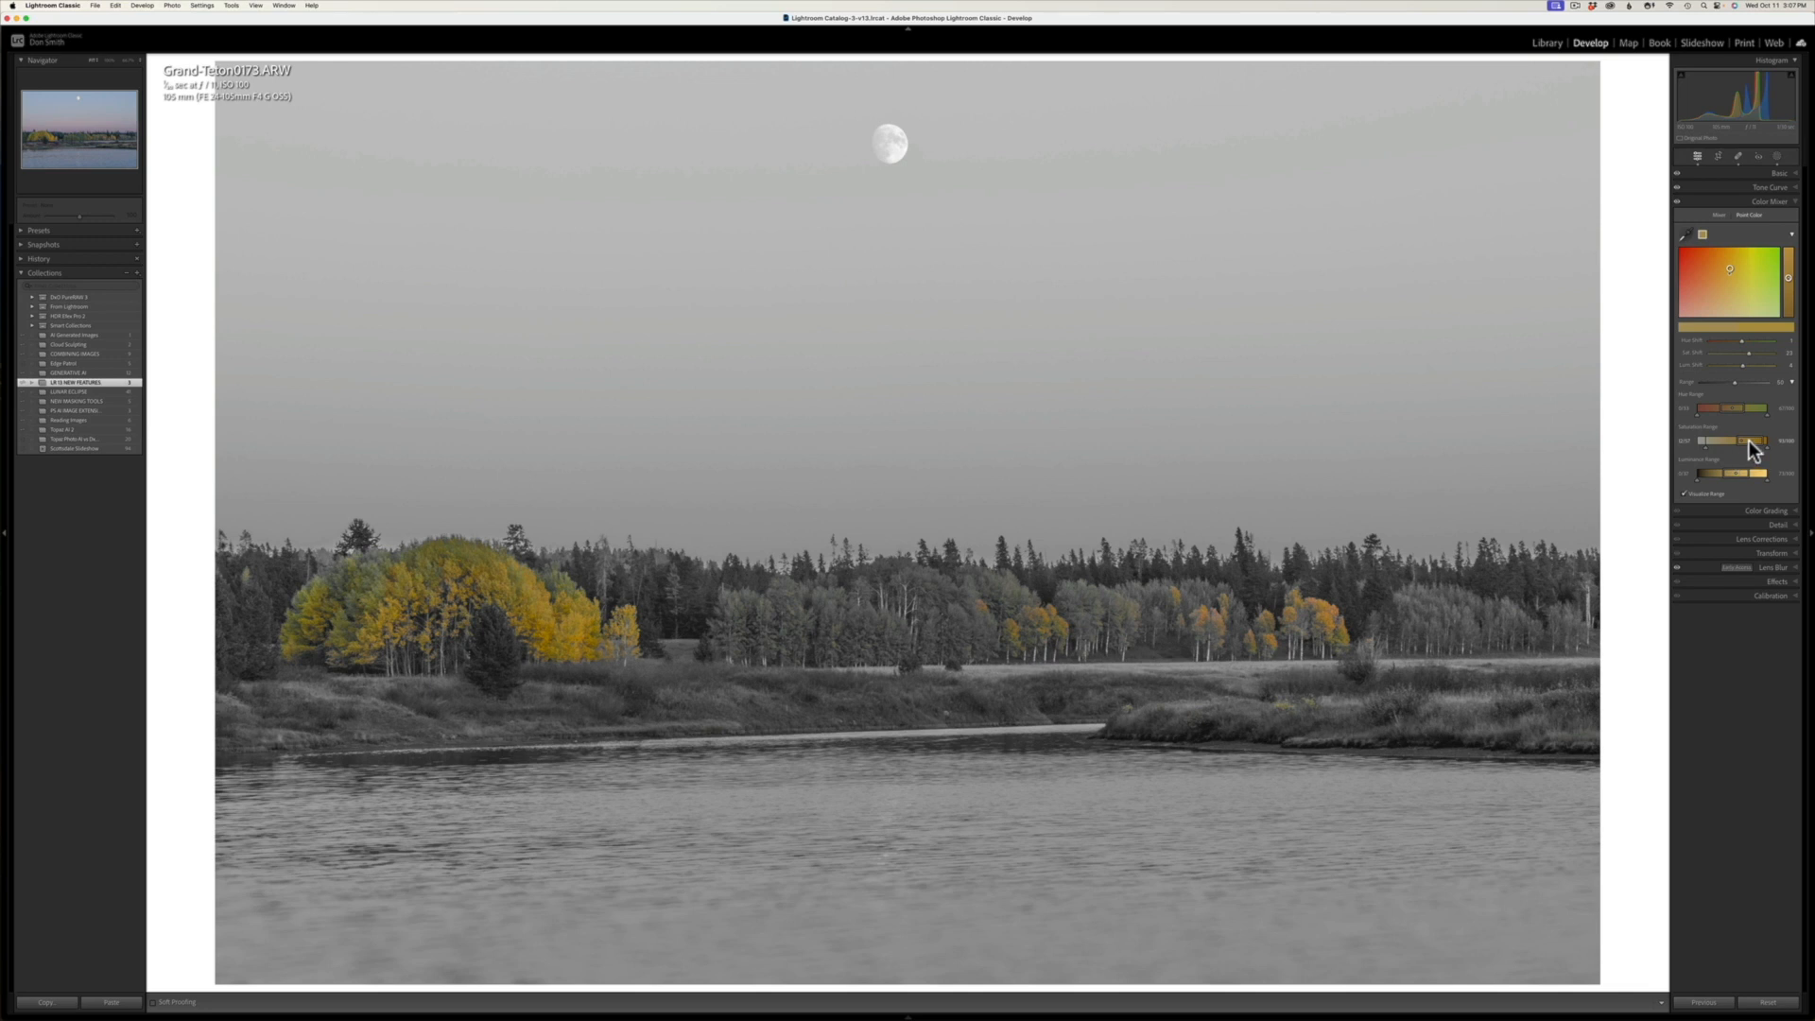
{"action": "mouse_move", "coordinate": [1704, 438]}
{"action": "left_mouse_down"}
{"action": "mouse_move", "coordinate": [1689, 440]}
{"action": "mouse_move", "coordinate": [1773, 449]}
{"action": "mouse_move", "coordinate": [1688, 439]}
{"action": "left_mouse_up"}
{"action": "left_click_drag", "start_coordinate": [1696, 438], "coordinate": [1727, 441]}
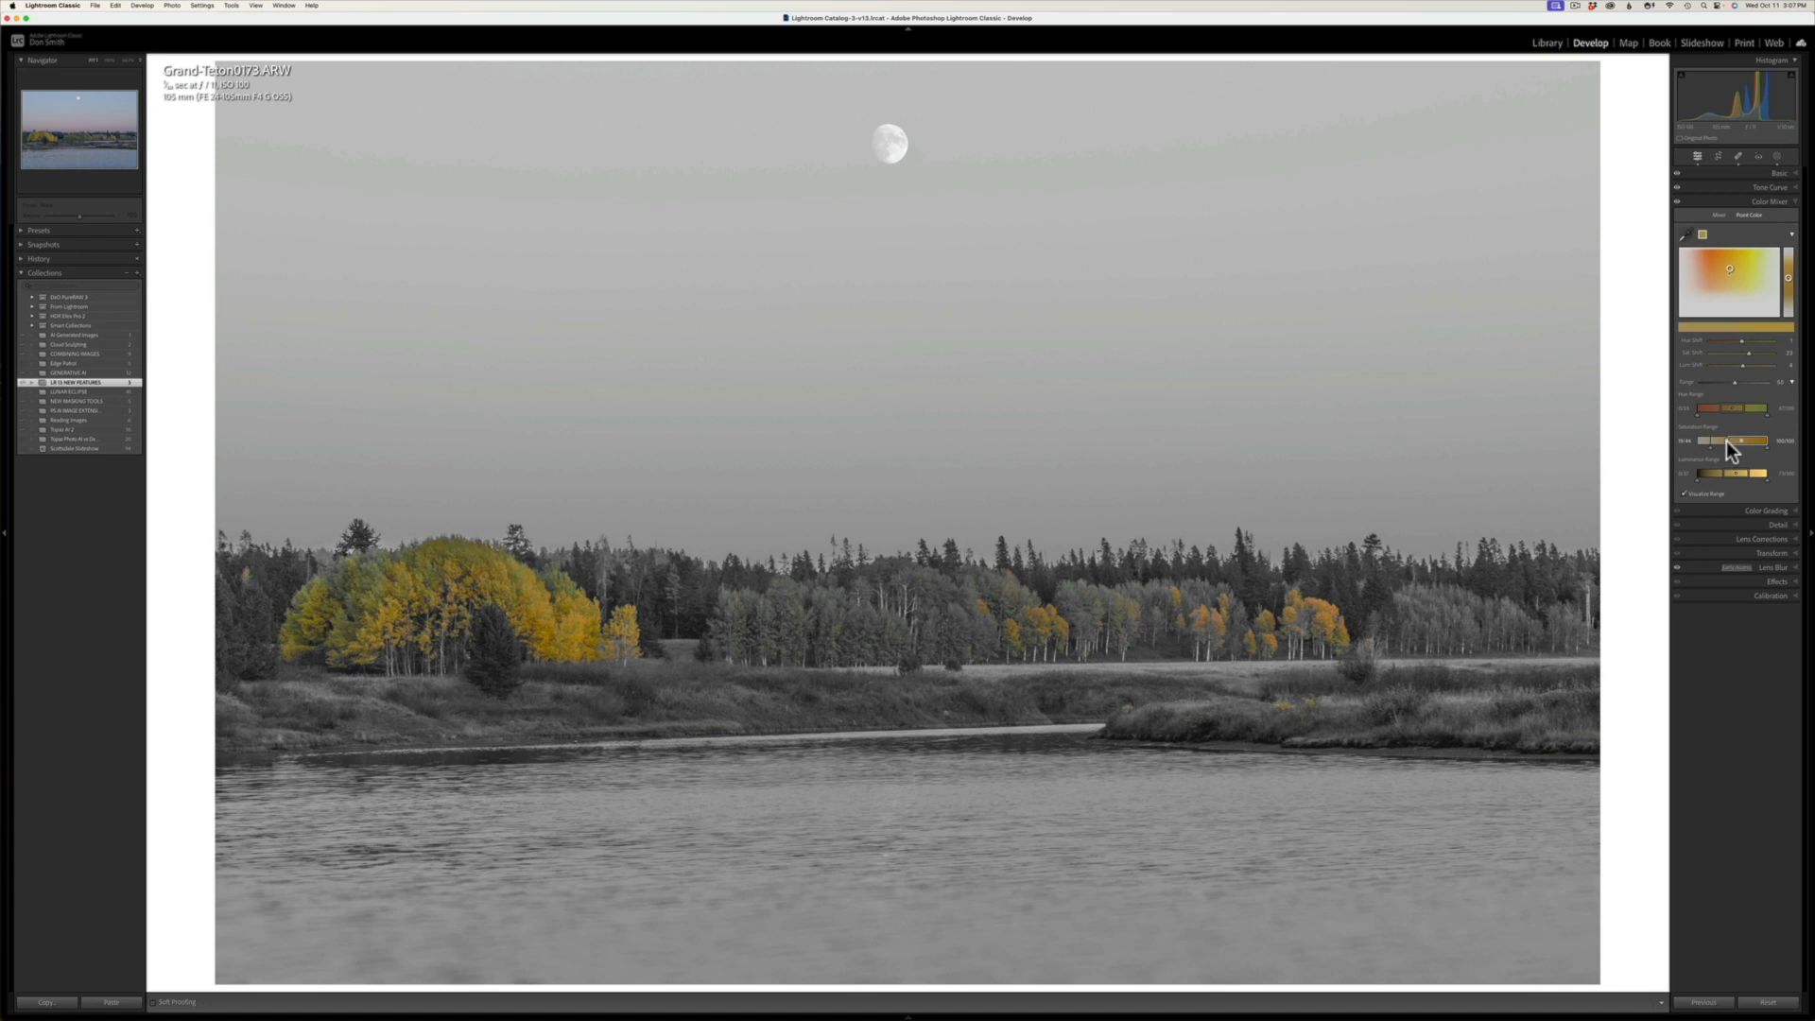
{"action": "left_click_drag", "start_coordinate": [1726, 440], "coordinate": [1727, 441]}
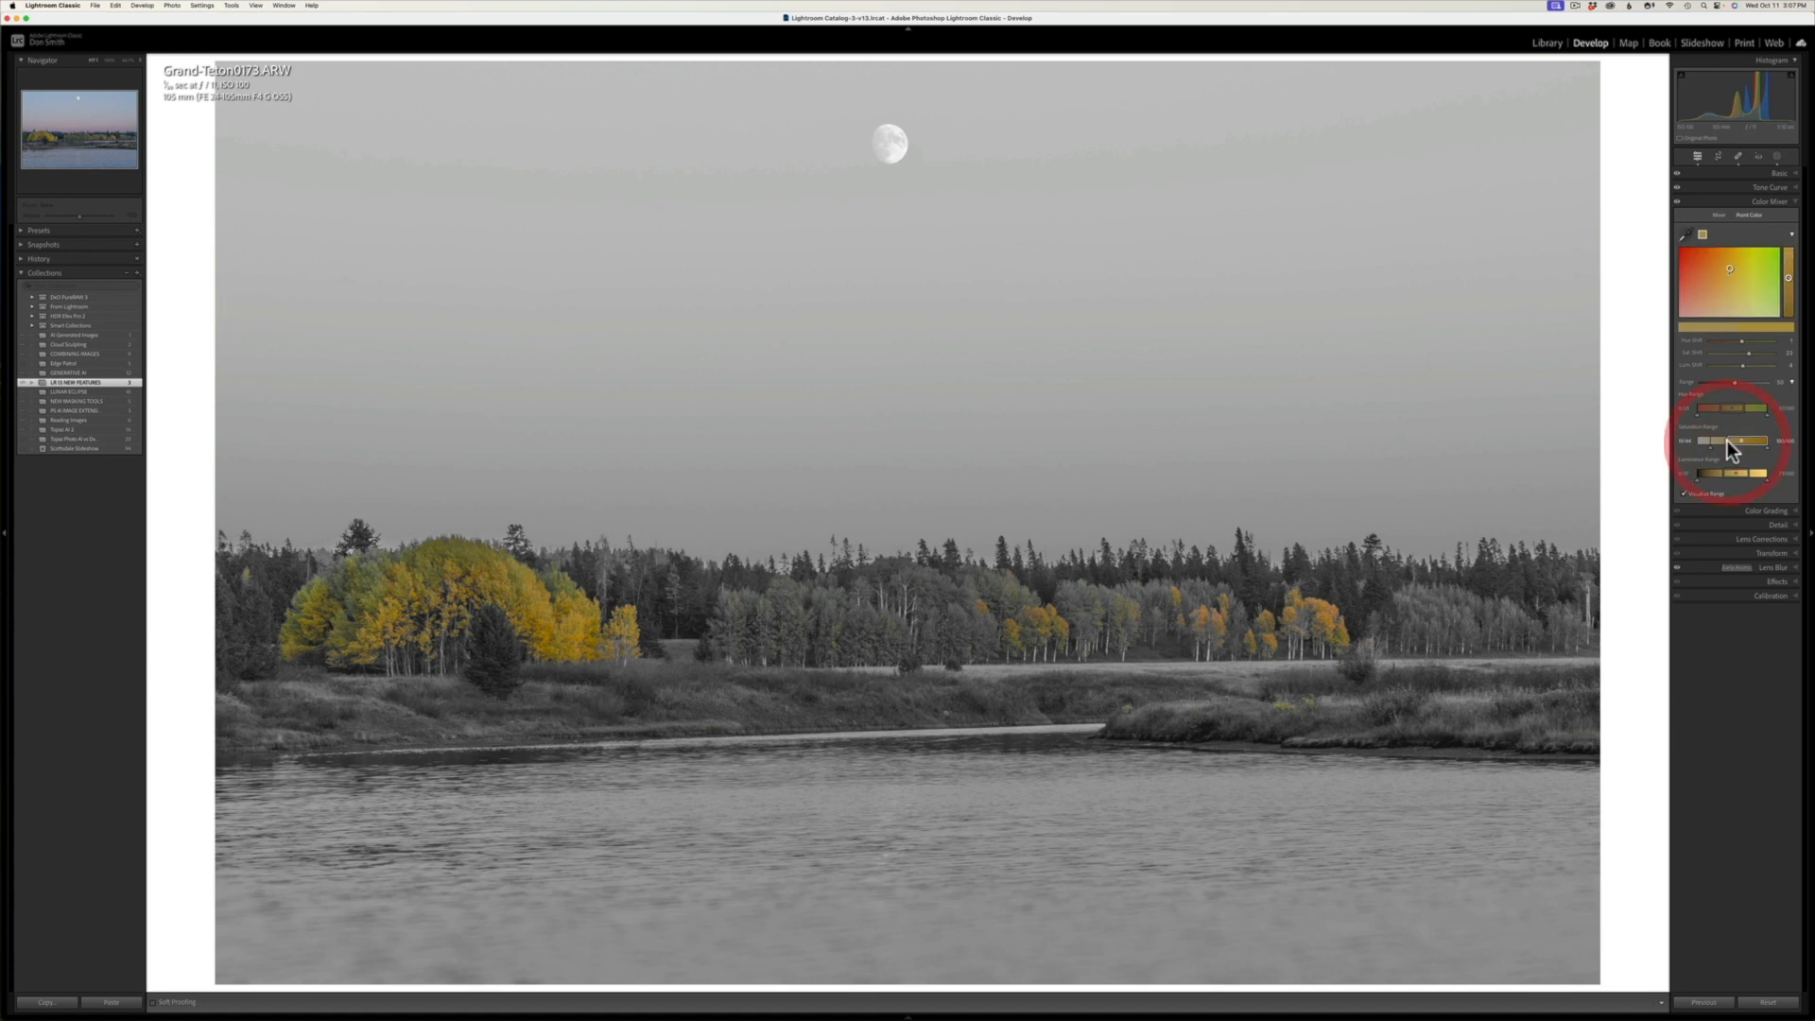
{"action": "left_click", "coordinate": [1684, 493]}
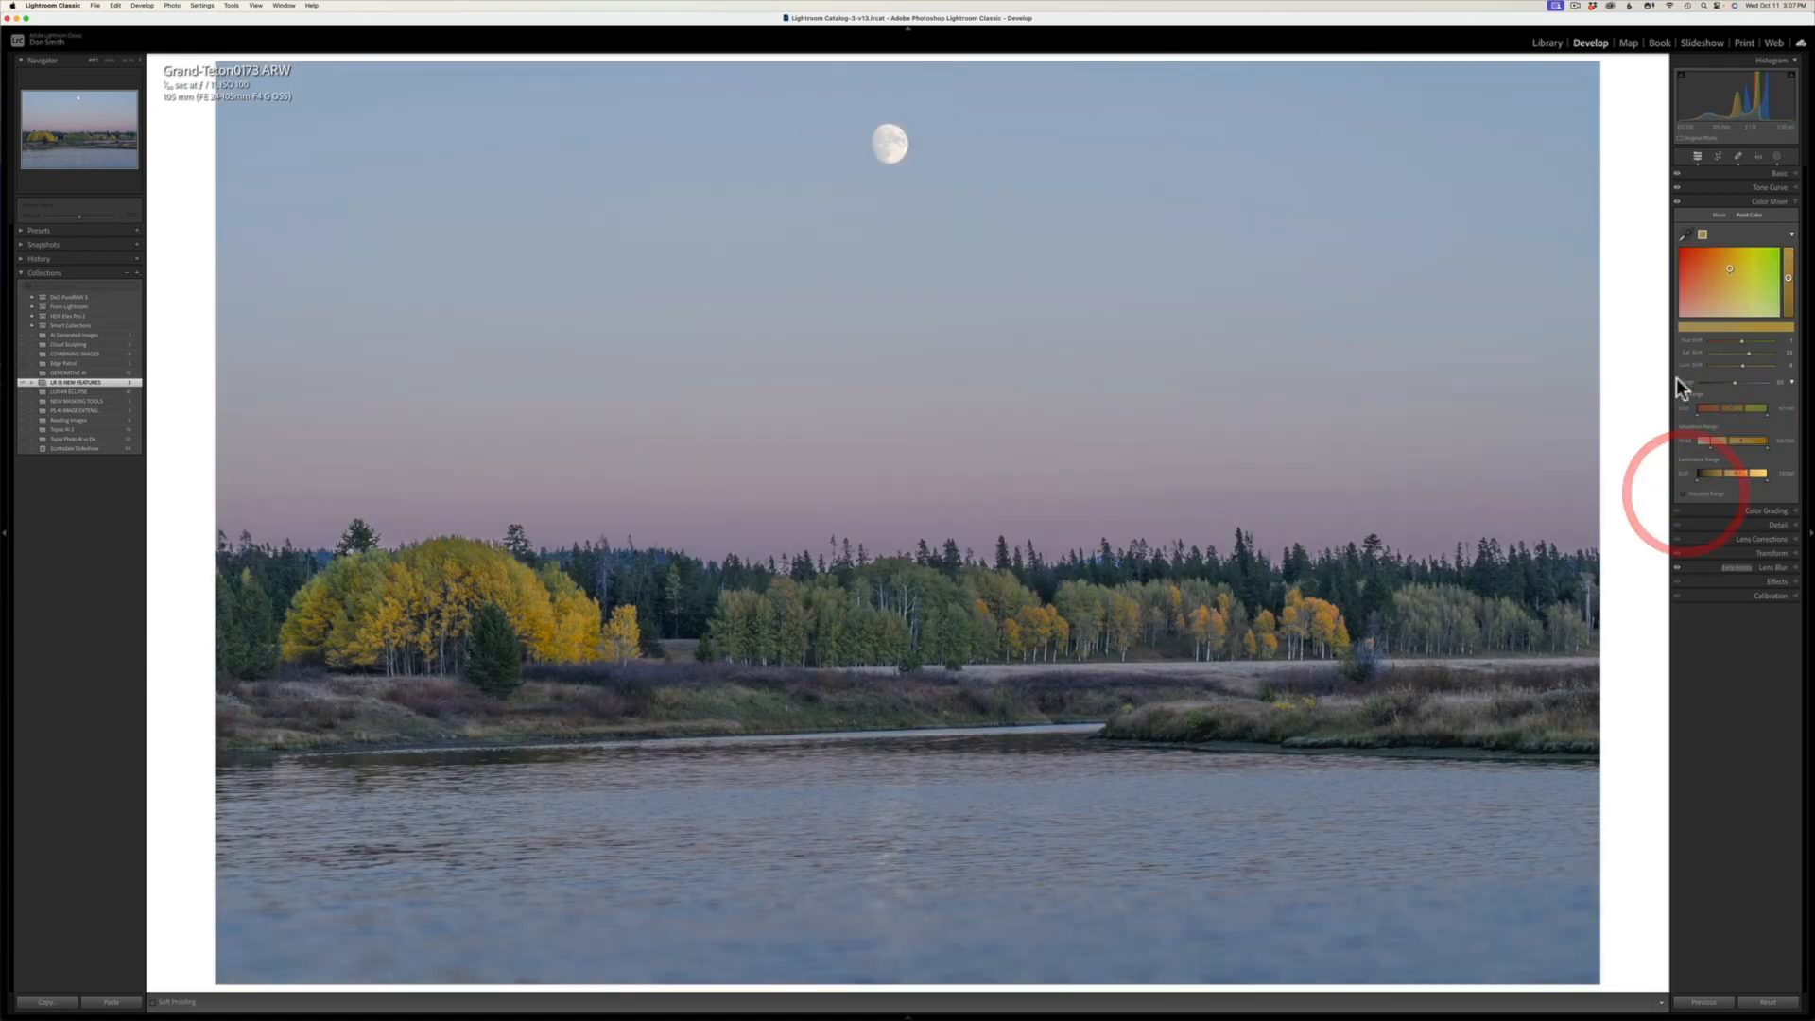
Step: Try a second Point Color swatch on the green trees with higher saturation and luminance, and delete that swatch
{"action": "left_click", "coordinate": [1685, 236]}
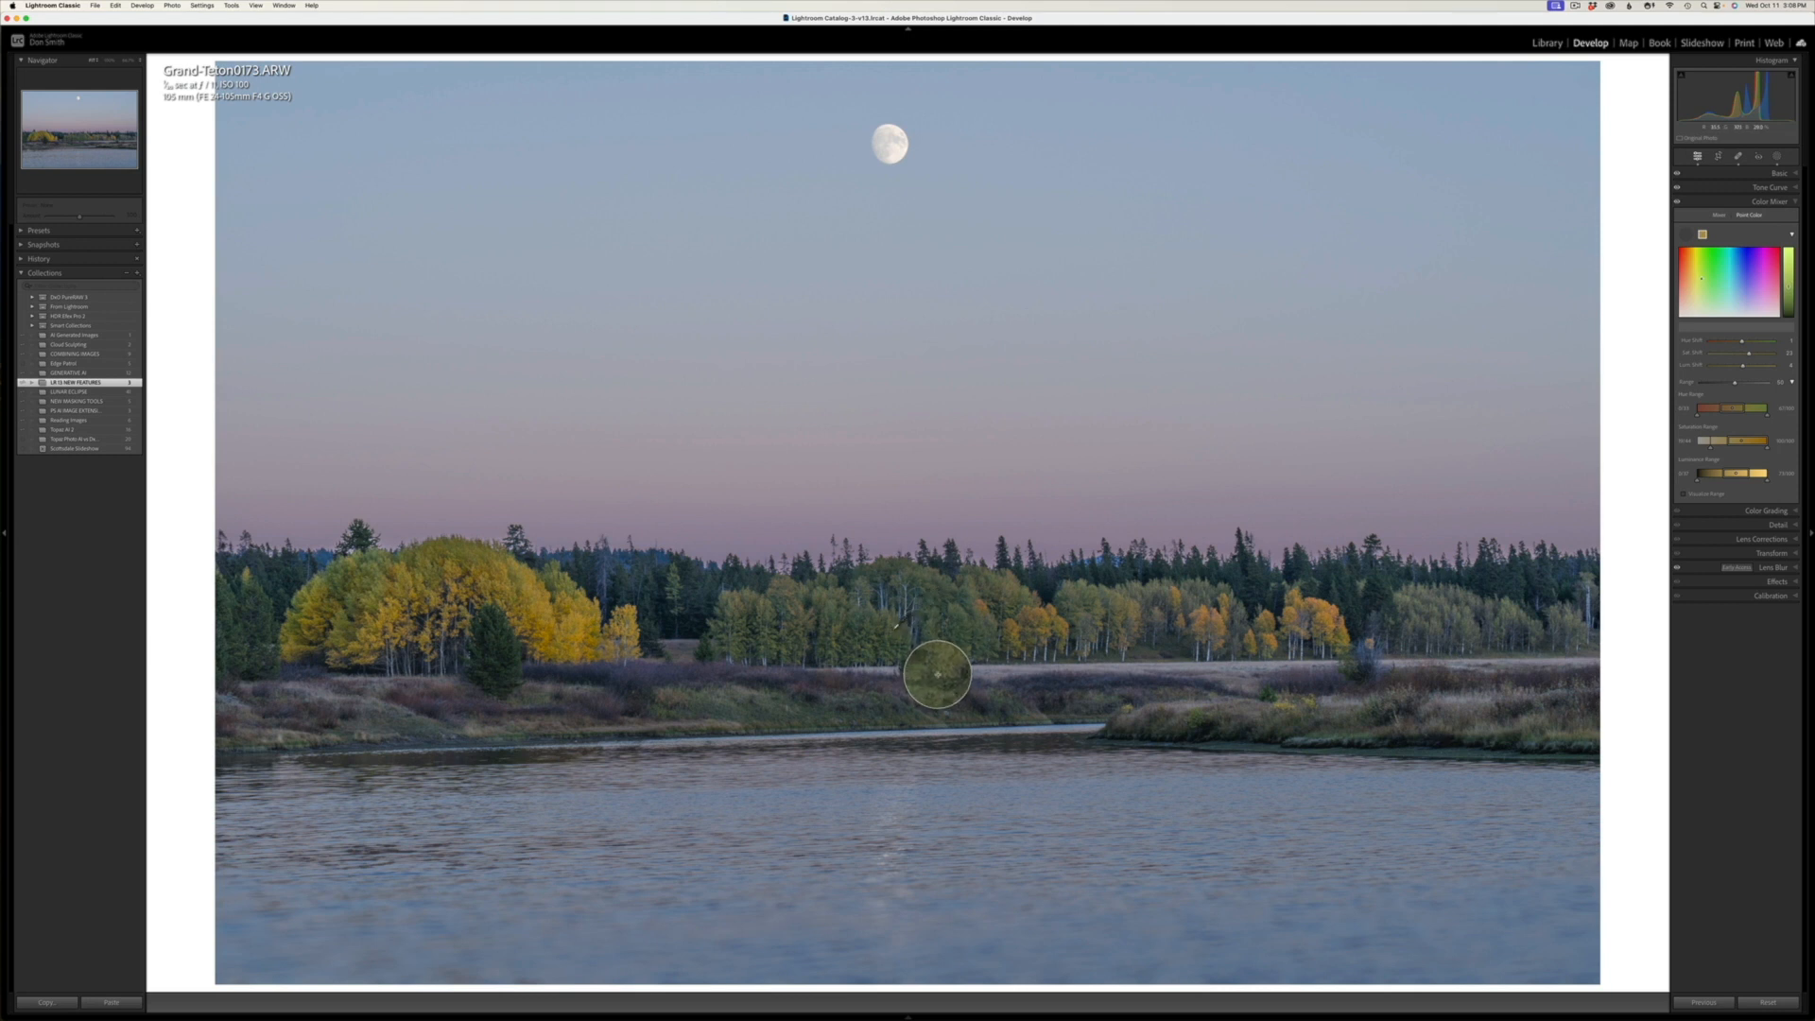
{"action": "left_click", "coordinate": [896, 627]}
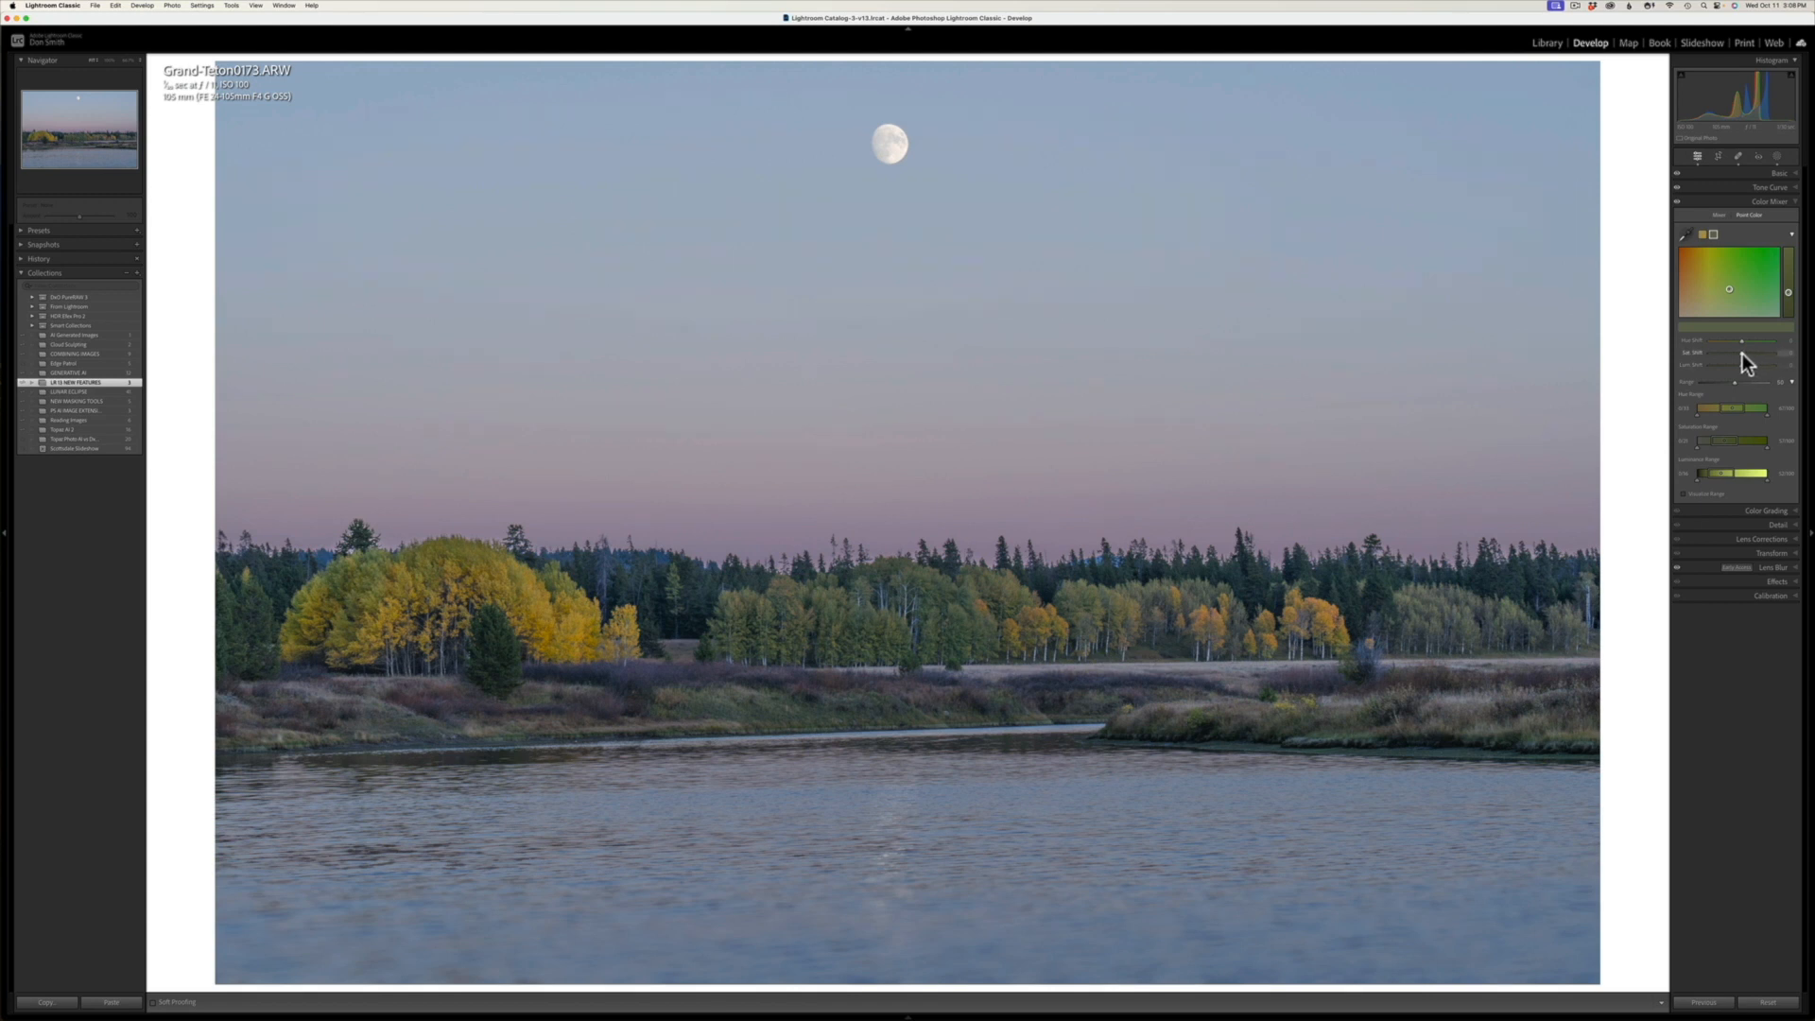
{"action": "left_click_drag", "start_coordinate": [1761, 355], "coordinate": [1763, 355]}
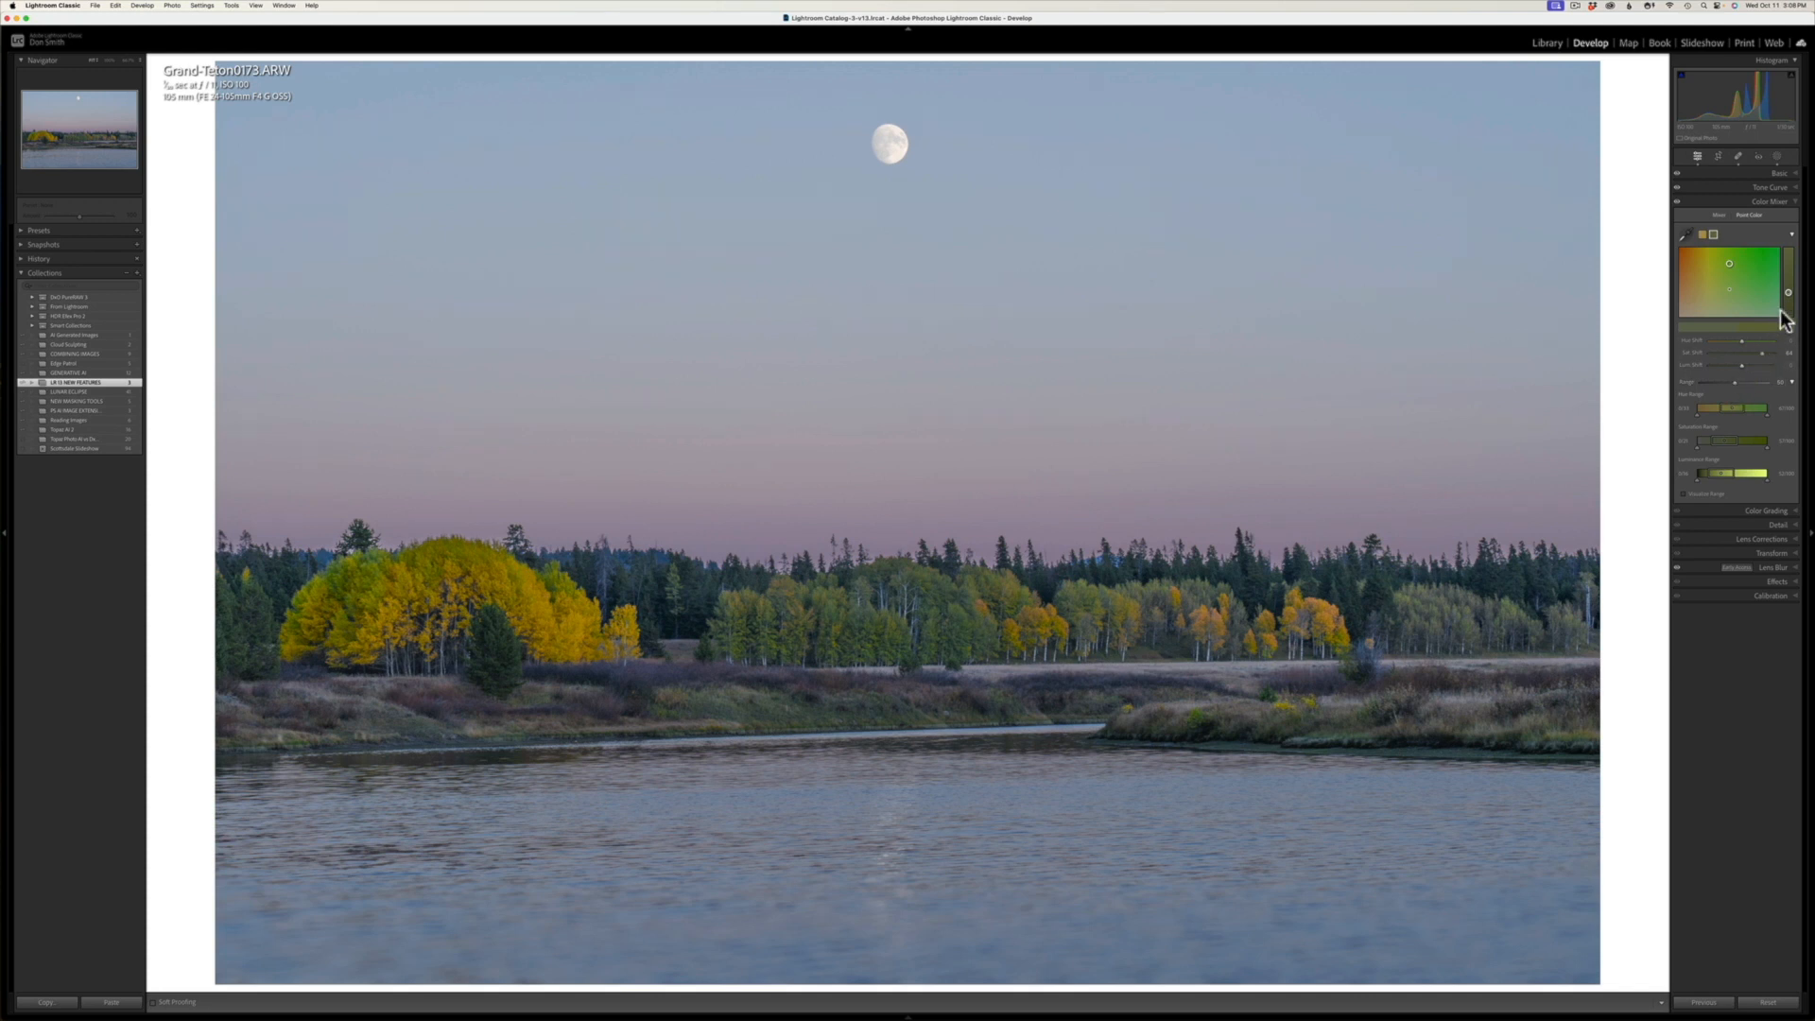
{"action": "left_click_drag", "start_coordinate": [1788, 295], "coordinate": [1789, 281]}
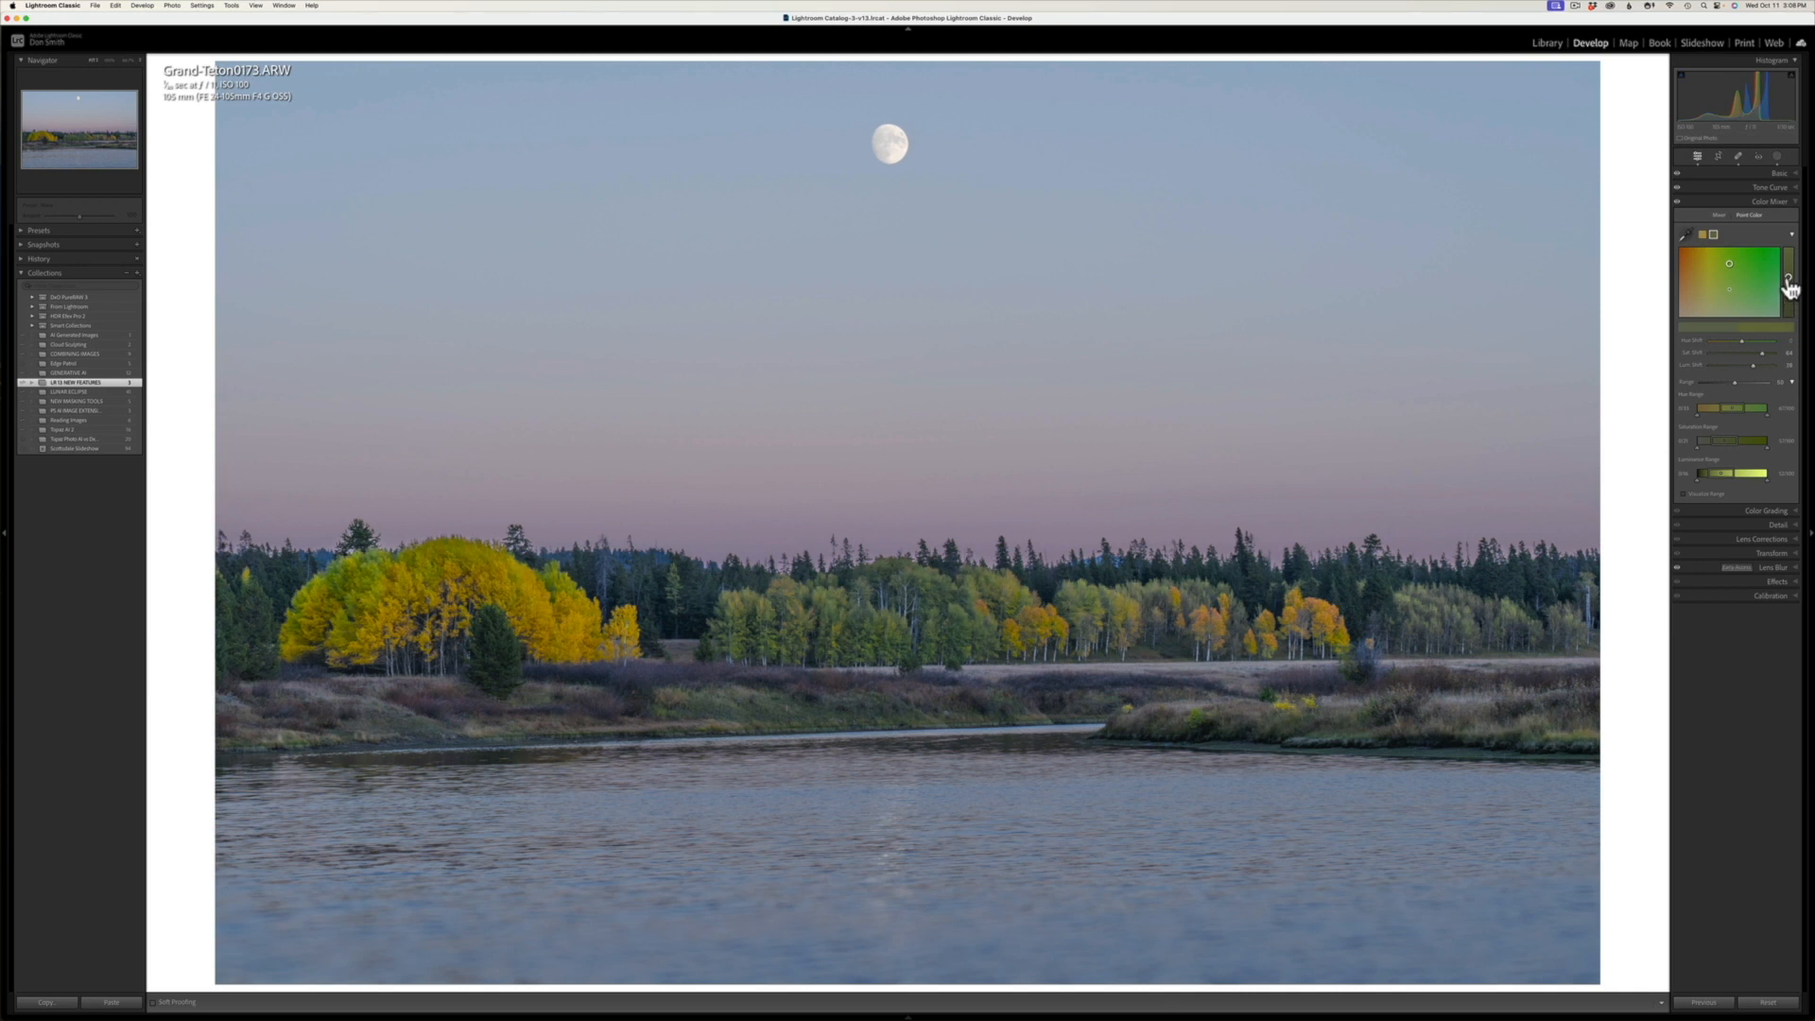
{"action": "left_click_drag", "start_coordinate": [1789, 287], "coordinate": [1788, 278]}
{"action": "mouse_move", "coordinate": [1734, 382]}
{"action": "left_mouse_down"}
{"action": "mouse_move", "coordinate": [1766, 389]}
{"action": "mouse_move", "coordinate": [1690, 389]}
{"action": "mouse_move", "coordinate": [1799, 397]}
{"action": "mouse_move", "coordinate": [1719, 392]}
{"action": "left_mouse_up"}
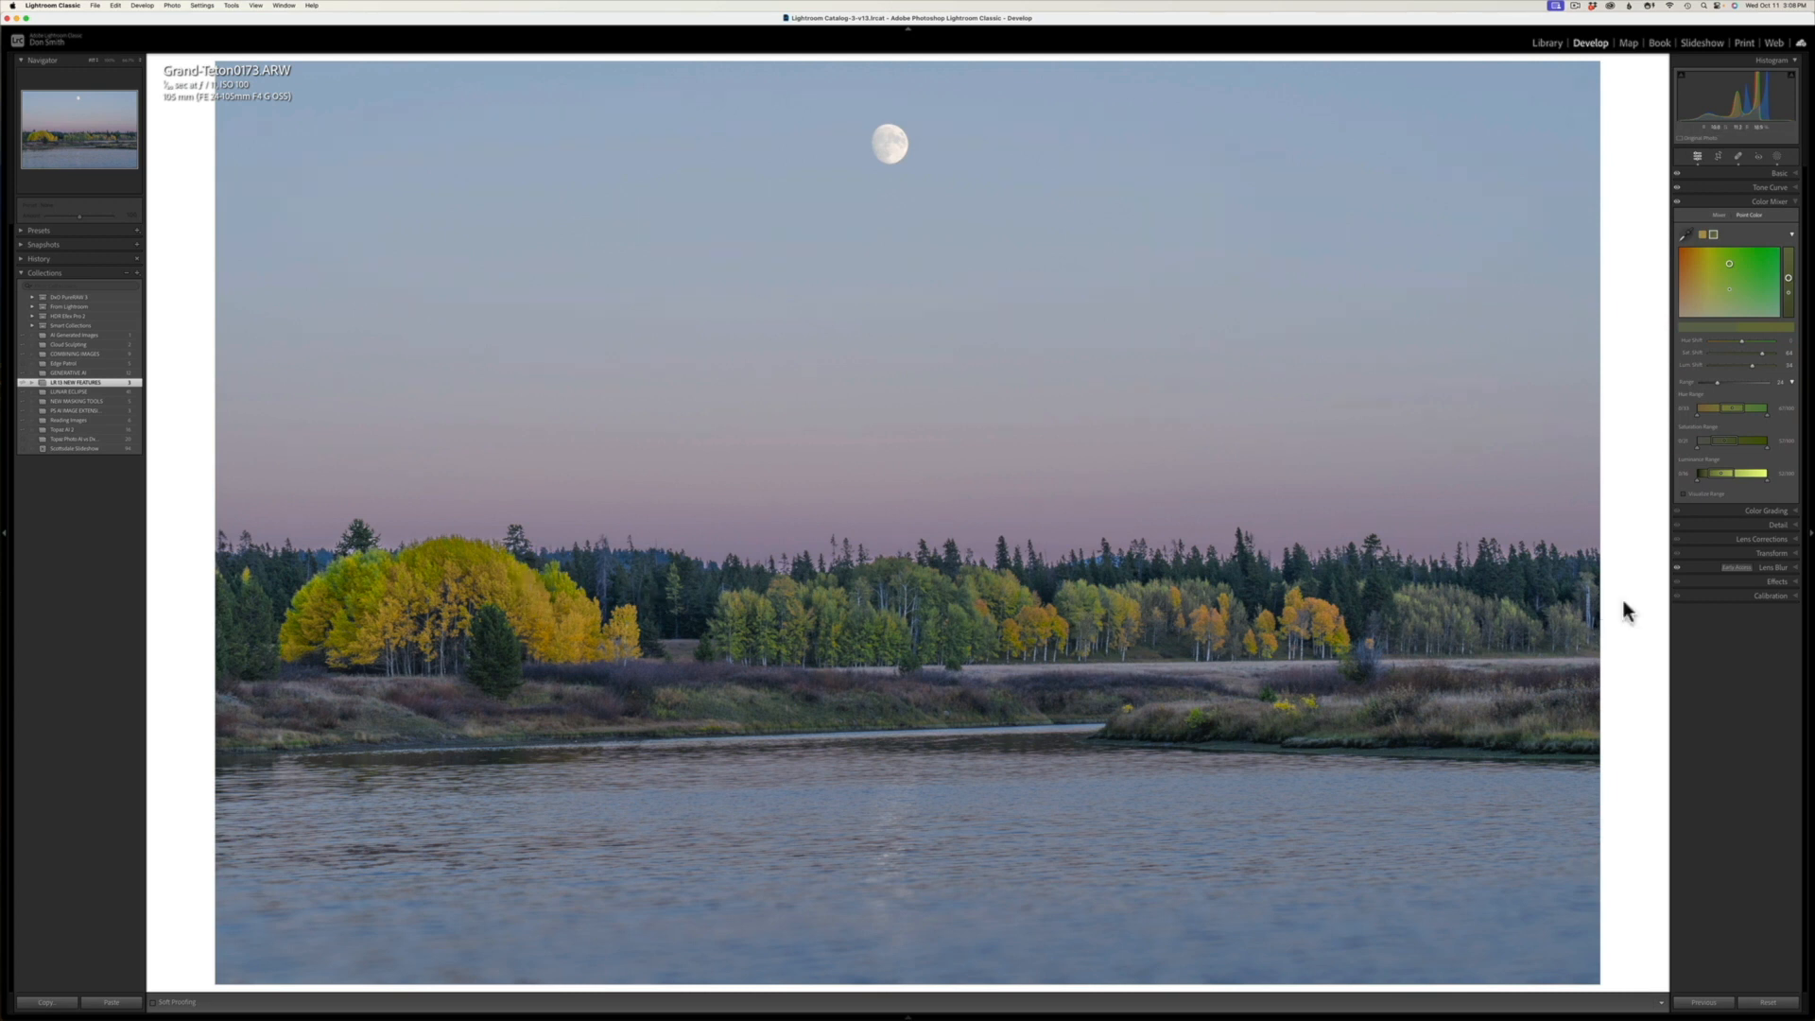
{"action": "right_click", "coordinate": [1713, 238]}
{"action": "left_click", "coordinate": [1743, 241]}
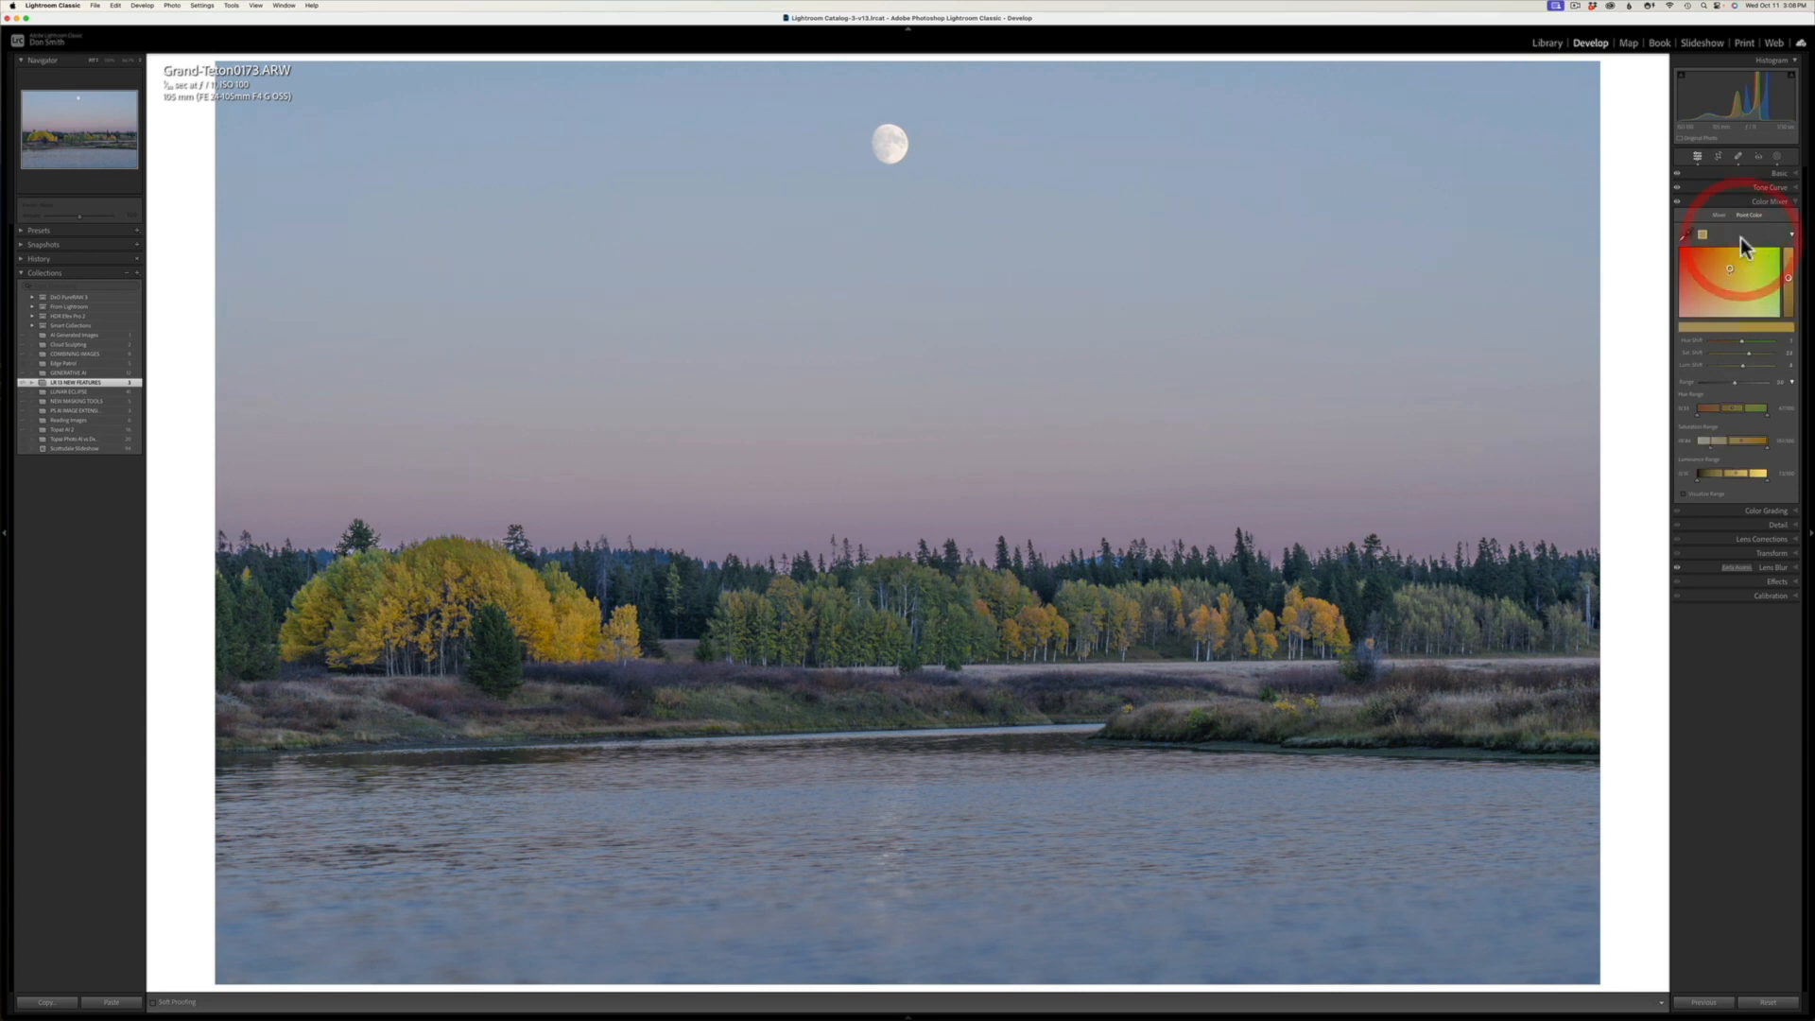
Step: Sample the green trees in the middle of the shoreline as a Point Color swatch, and shift it to a more saturated green
{"action": "left_click", "coordinate": [1684, 234]}
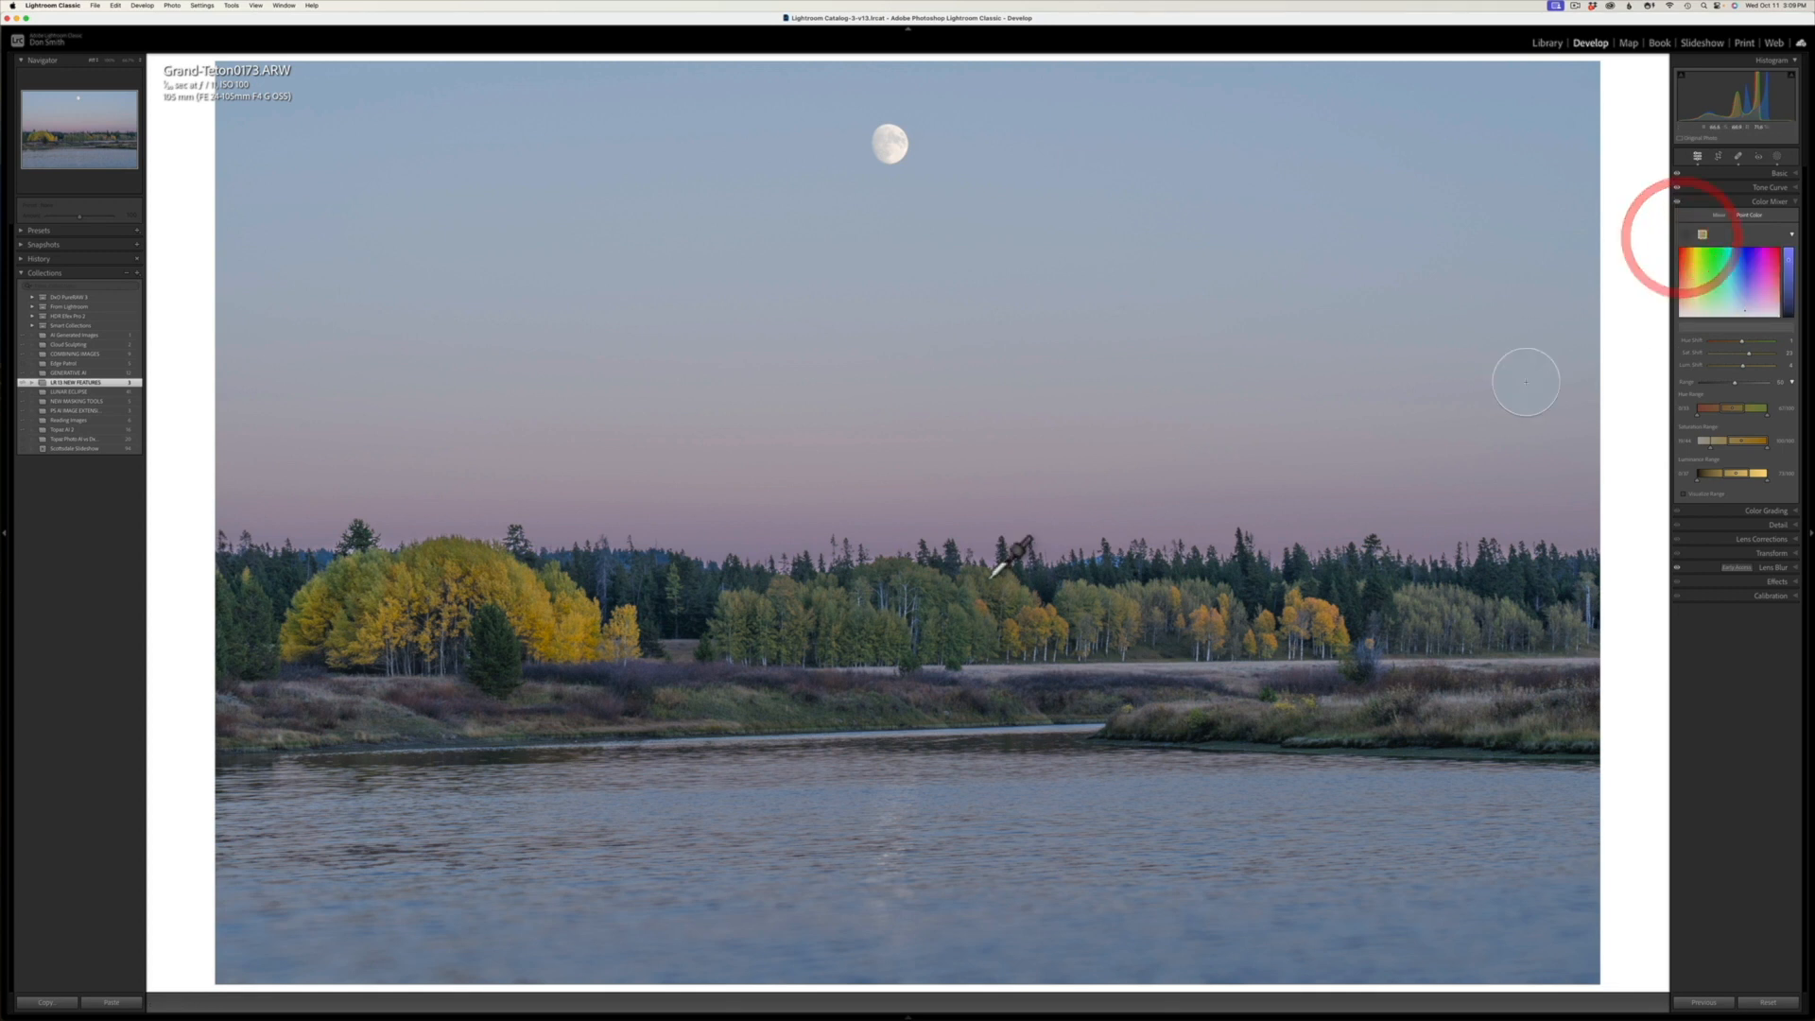
{"action": "left_click", "coordinate": [957, 610]}
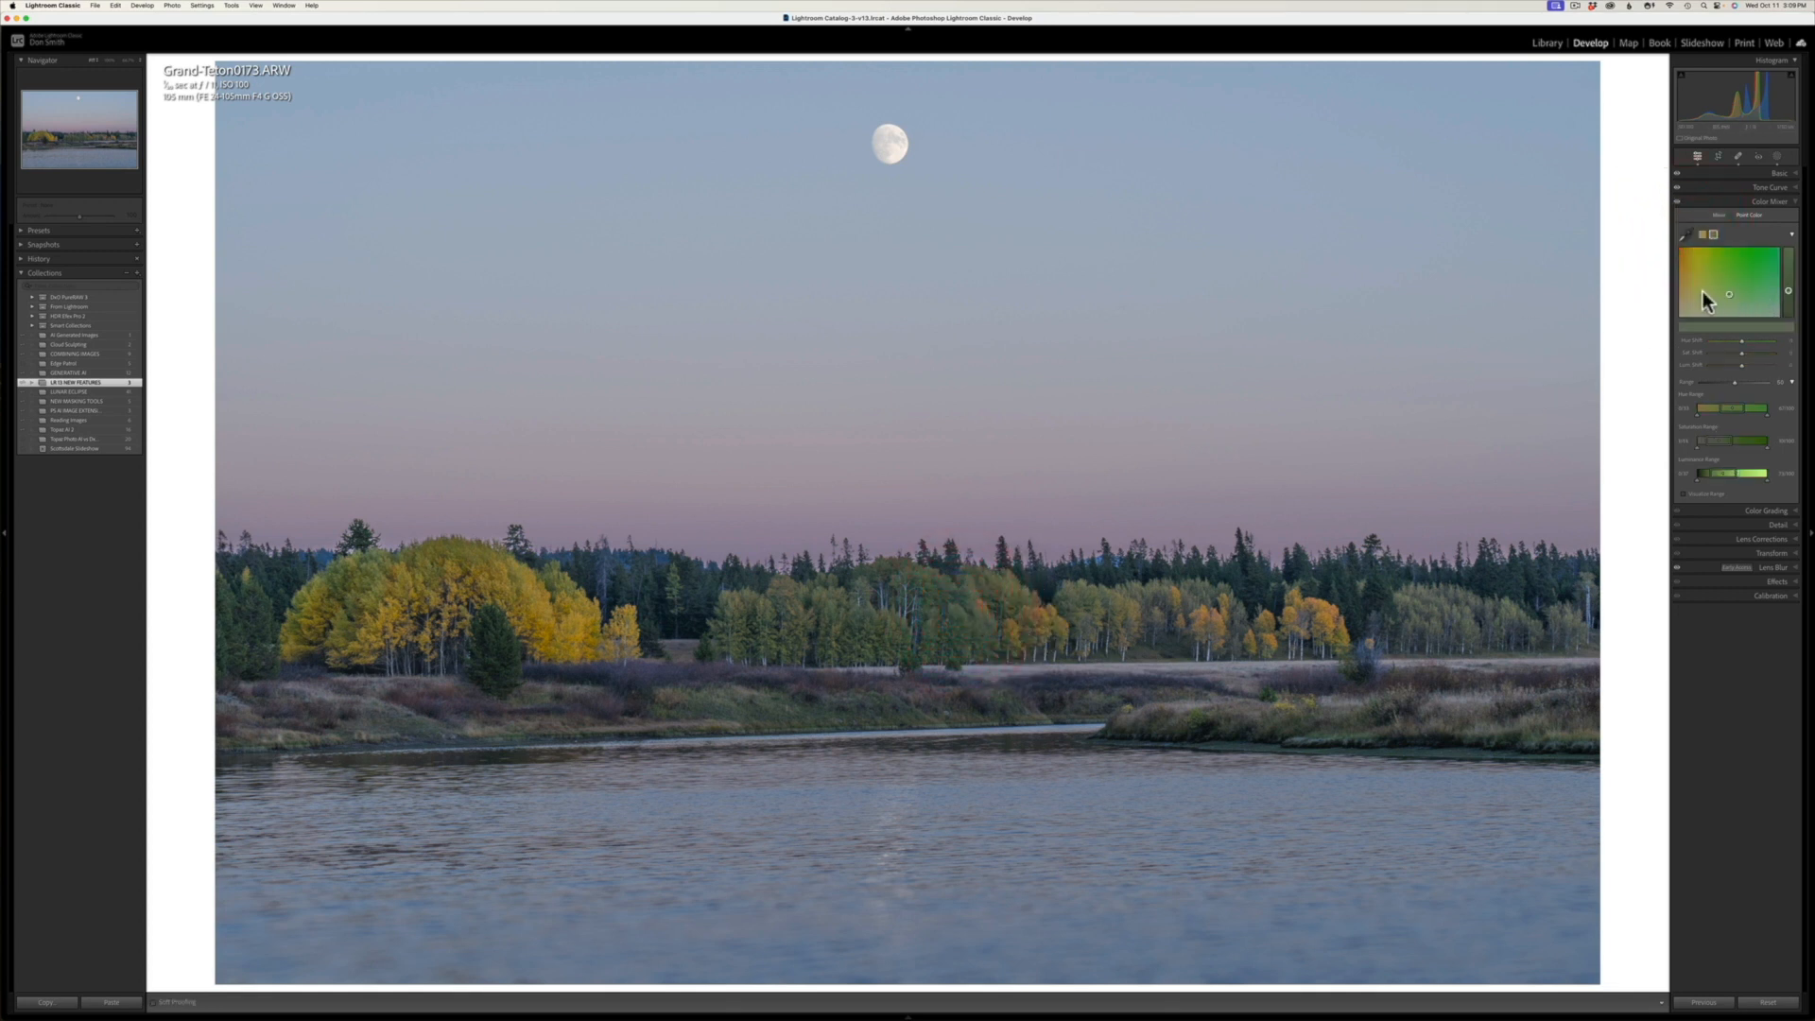
{"action": "left_click_drag", "start_coordinate": [1732, 296], "coordinate": [1782, 301]}
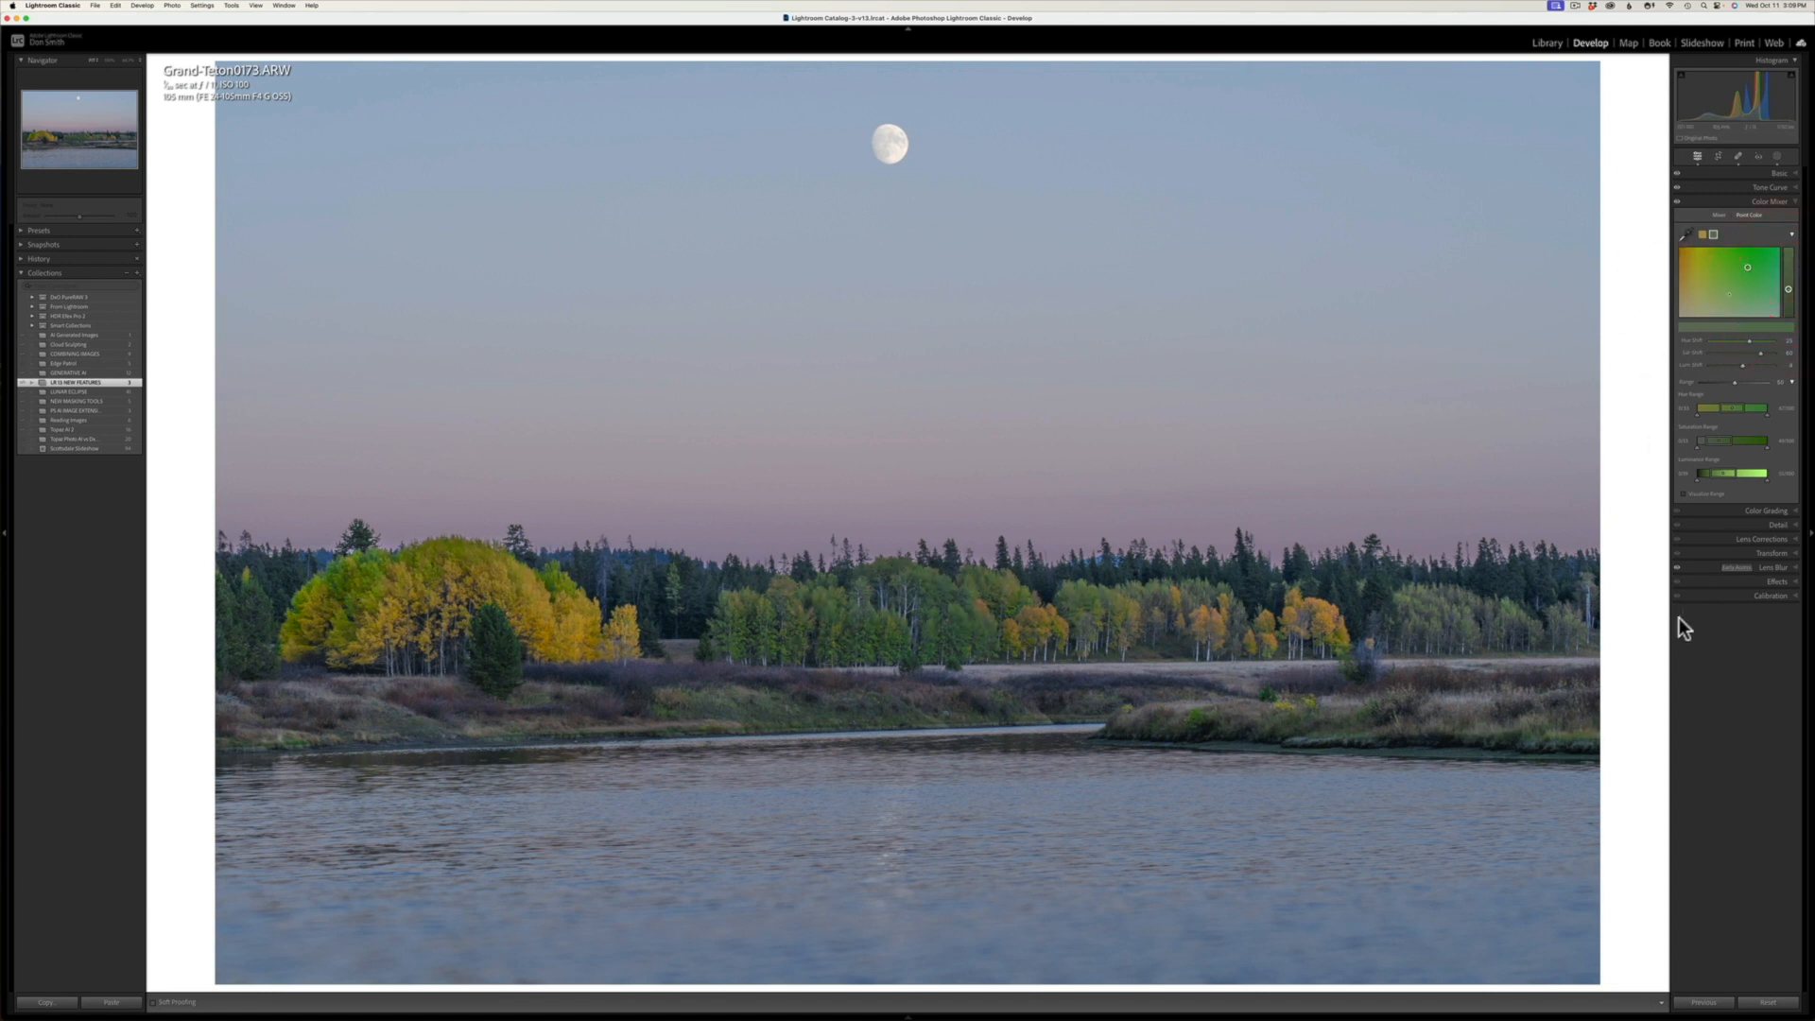
Step: Open the photo Grand-Teton0247.ARW with the backlit yellow trees, and apply Lens Blur to it
{"action": "mouse_move", "coordinate": [148, 1017]}
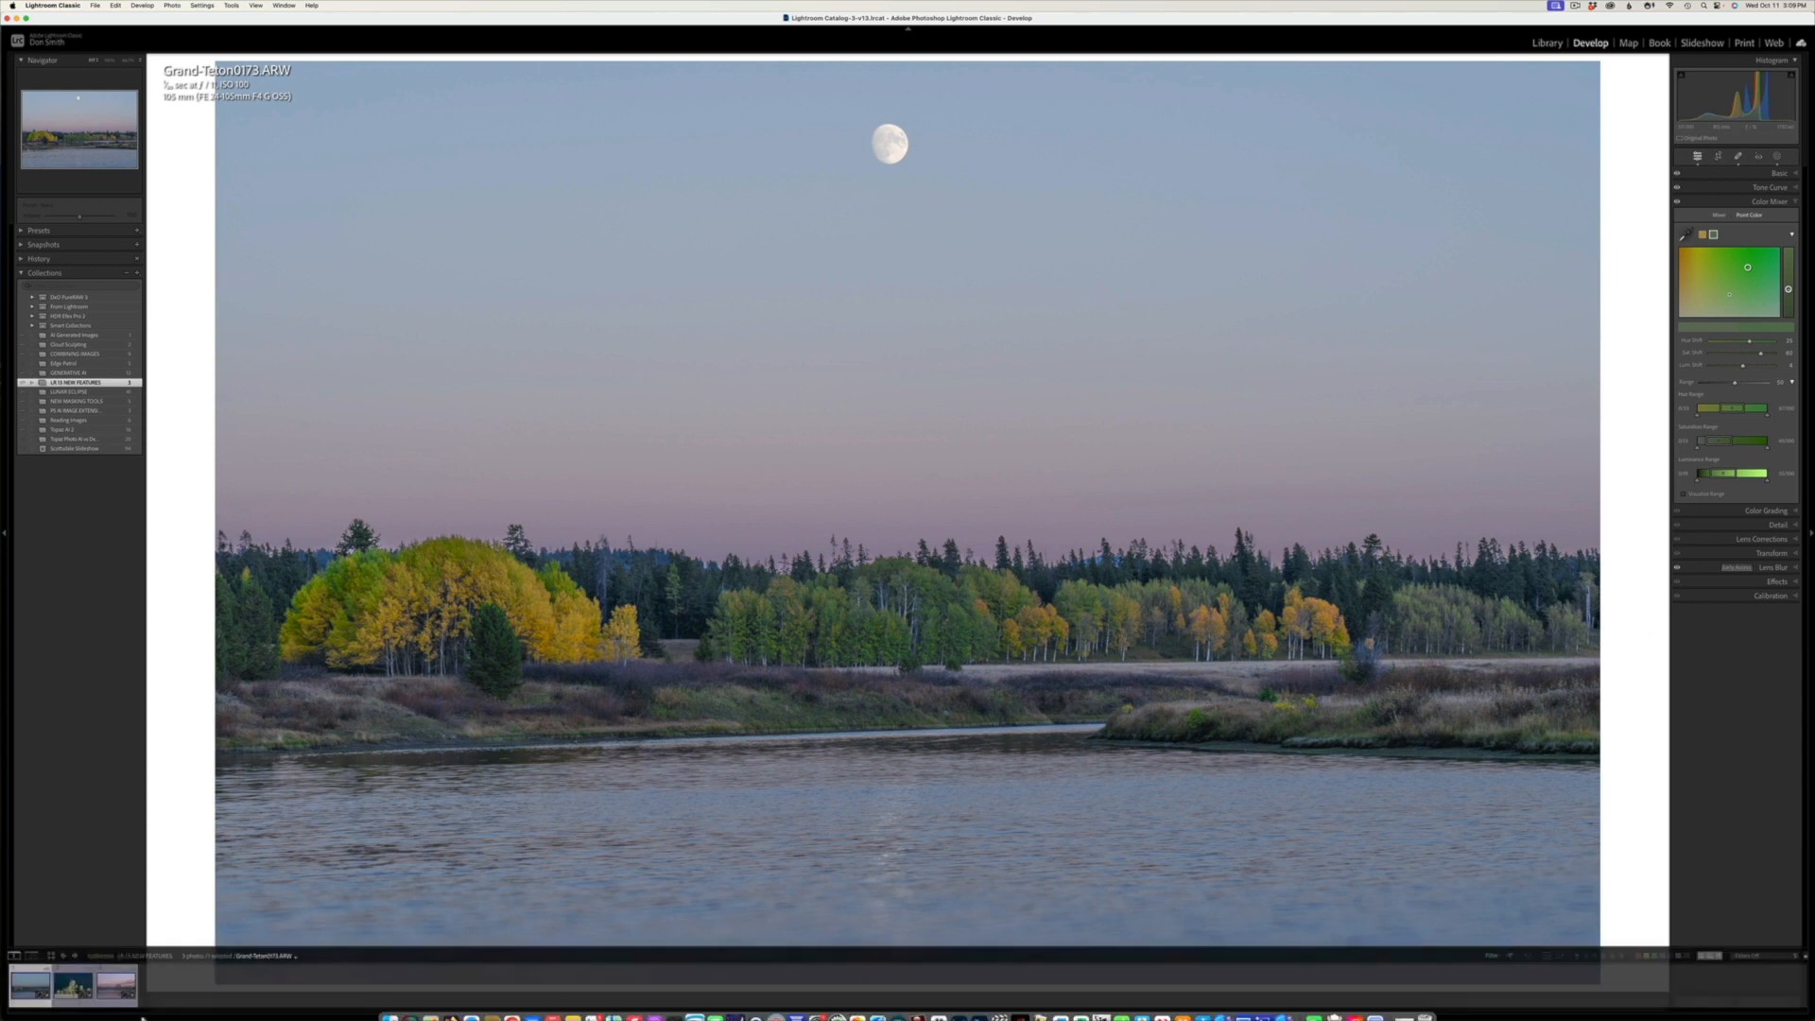
{"action": "left_click", "coordinate": [72, 988]}
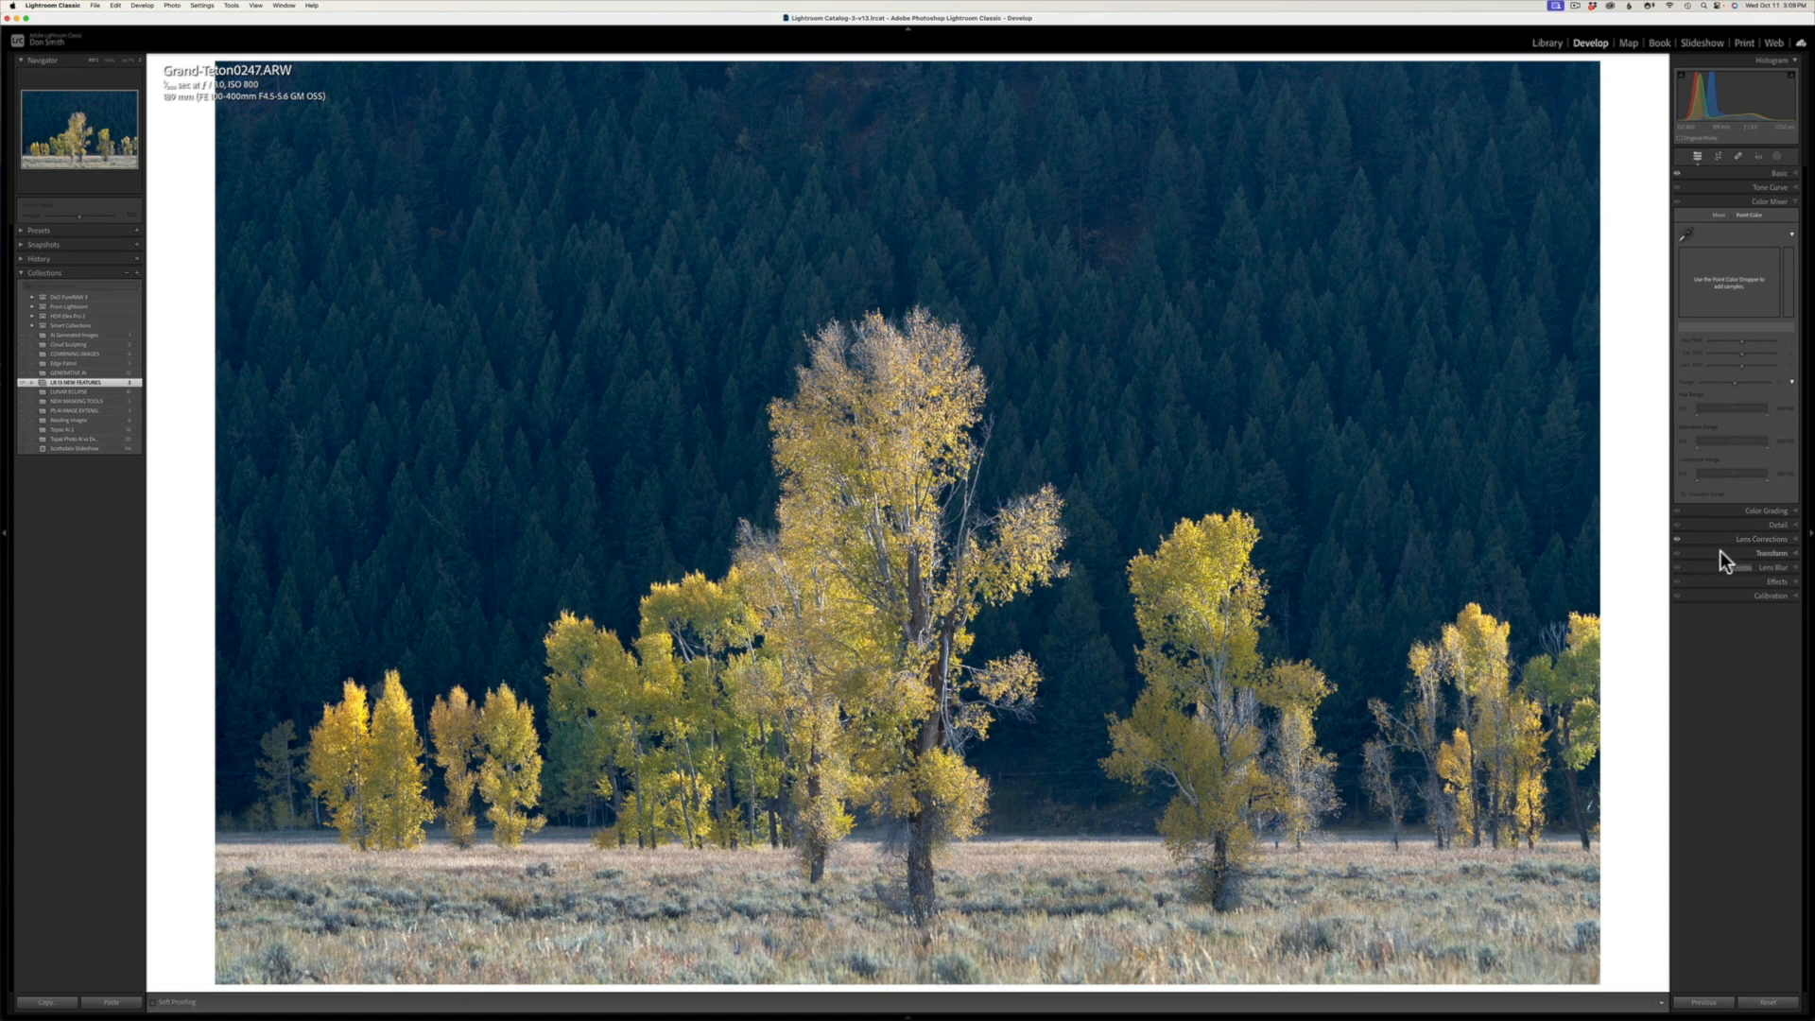
{"action": "left_click", "coordinate": [1757, 567]}
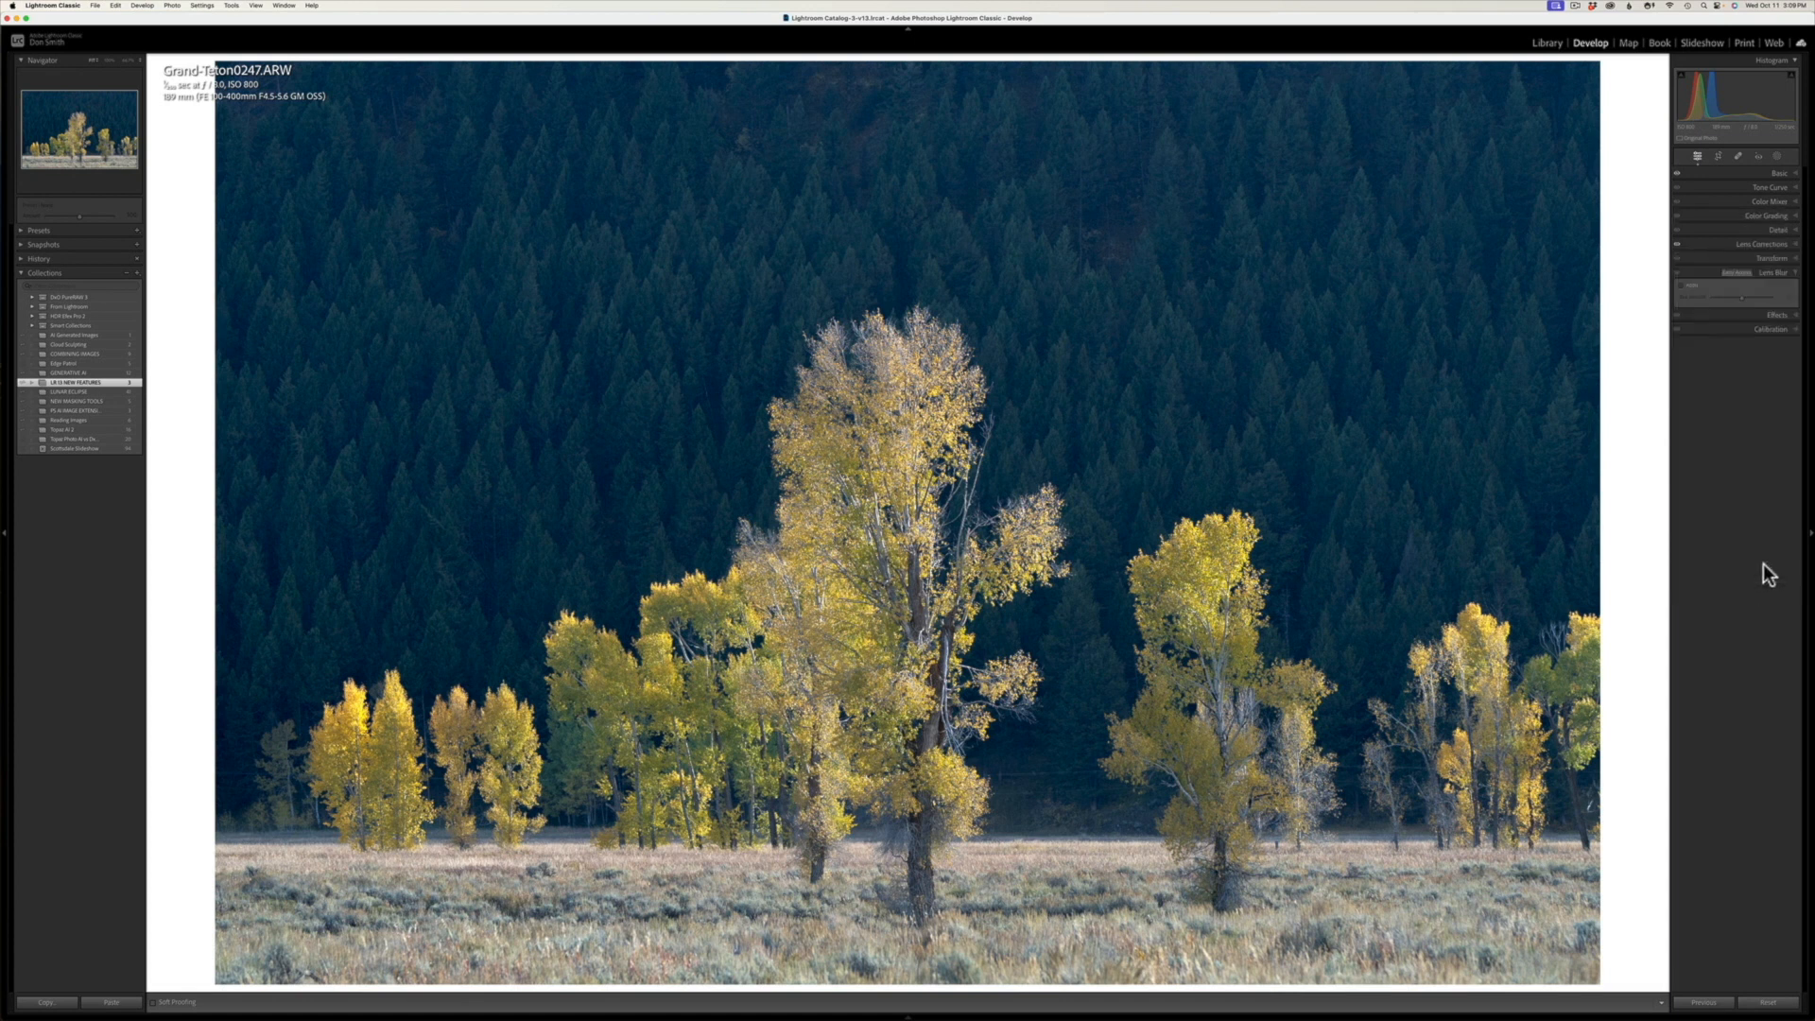
{"action": "left_click", "coordinate": [1681, 285]}
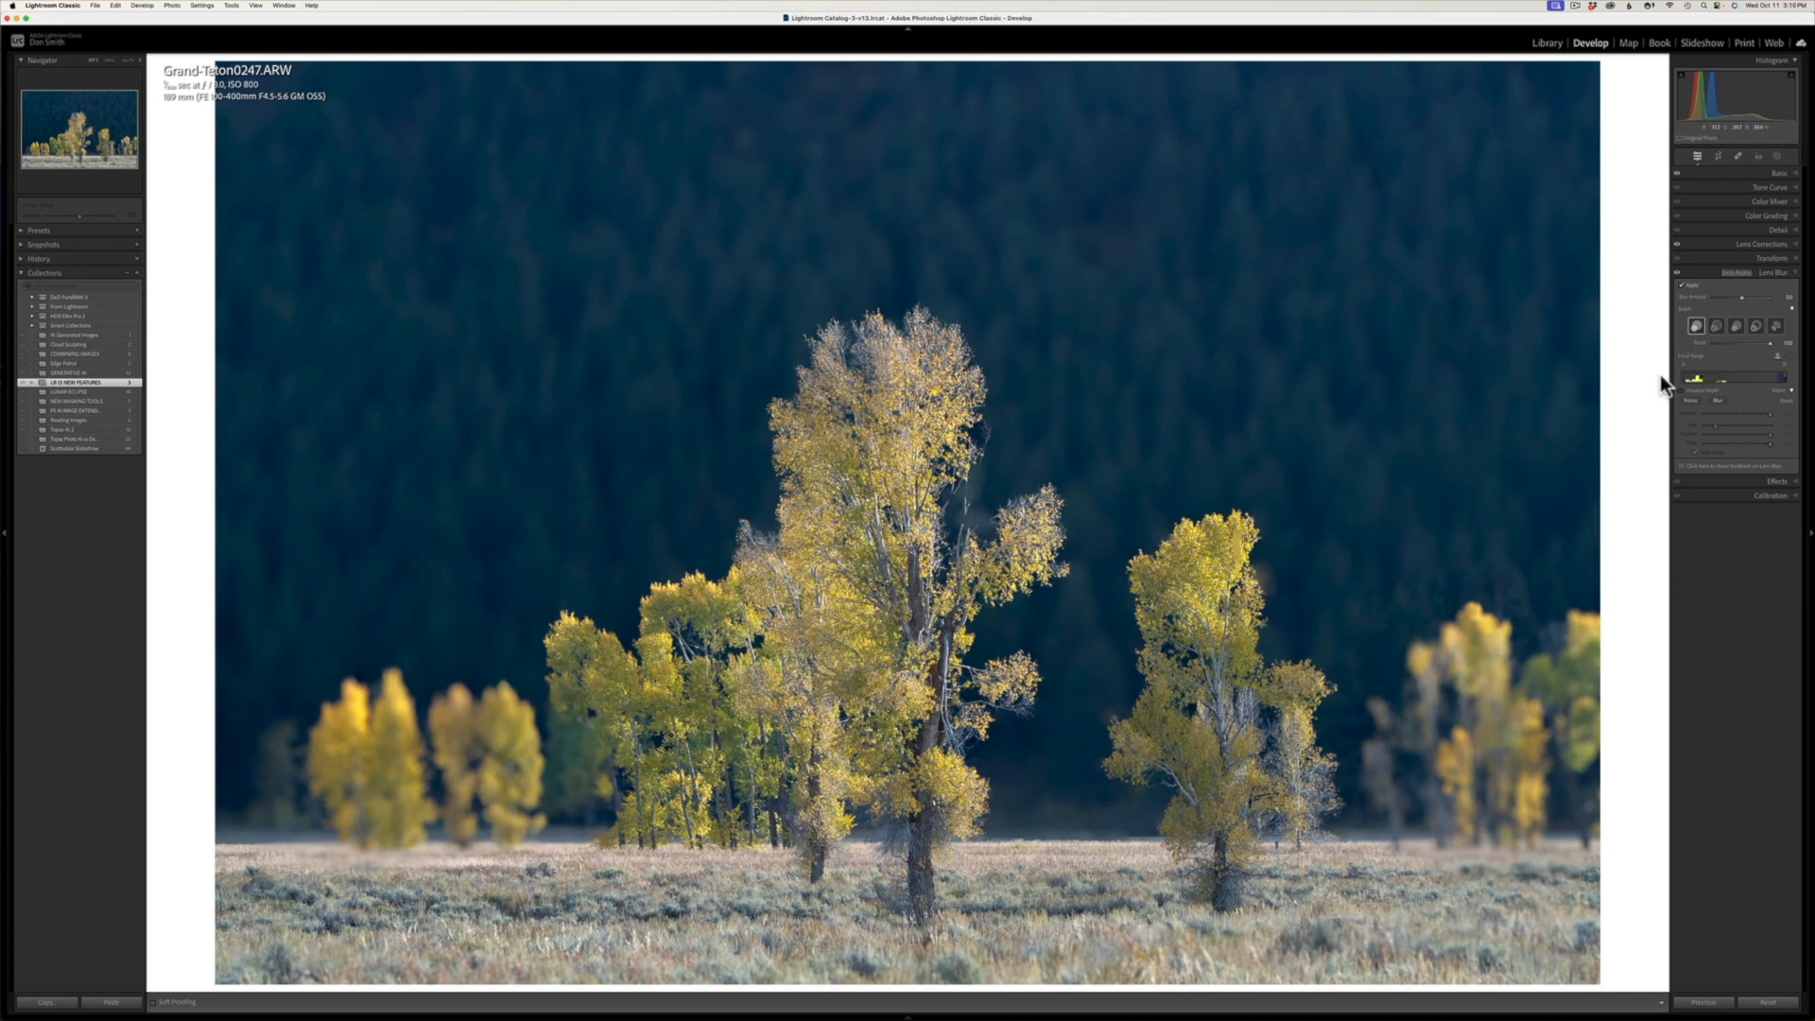
Step: Lower the bokeh boost and reduce the blur amount to a softer background blur
{"action": "left_click", "coordinate": [1736, 343]}
{"action": "left_click_drag", "start_coordinate": [1743, 297], "coordinate": [1731, 298]}
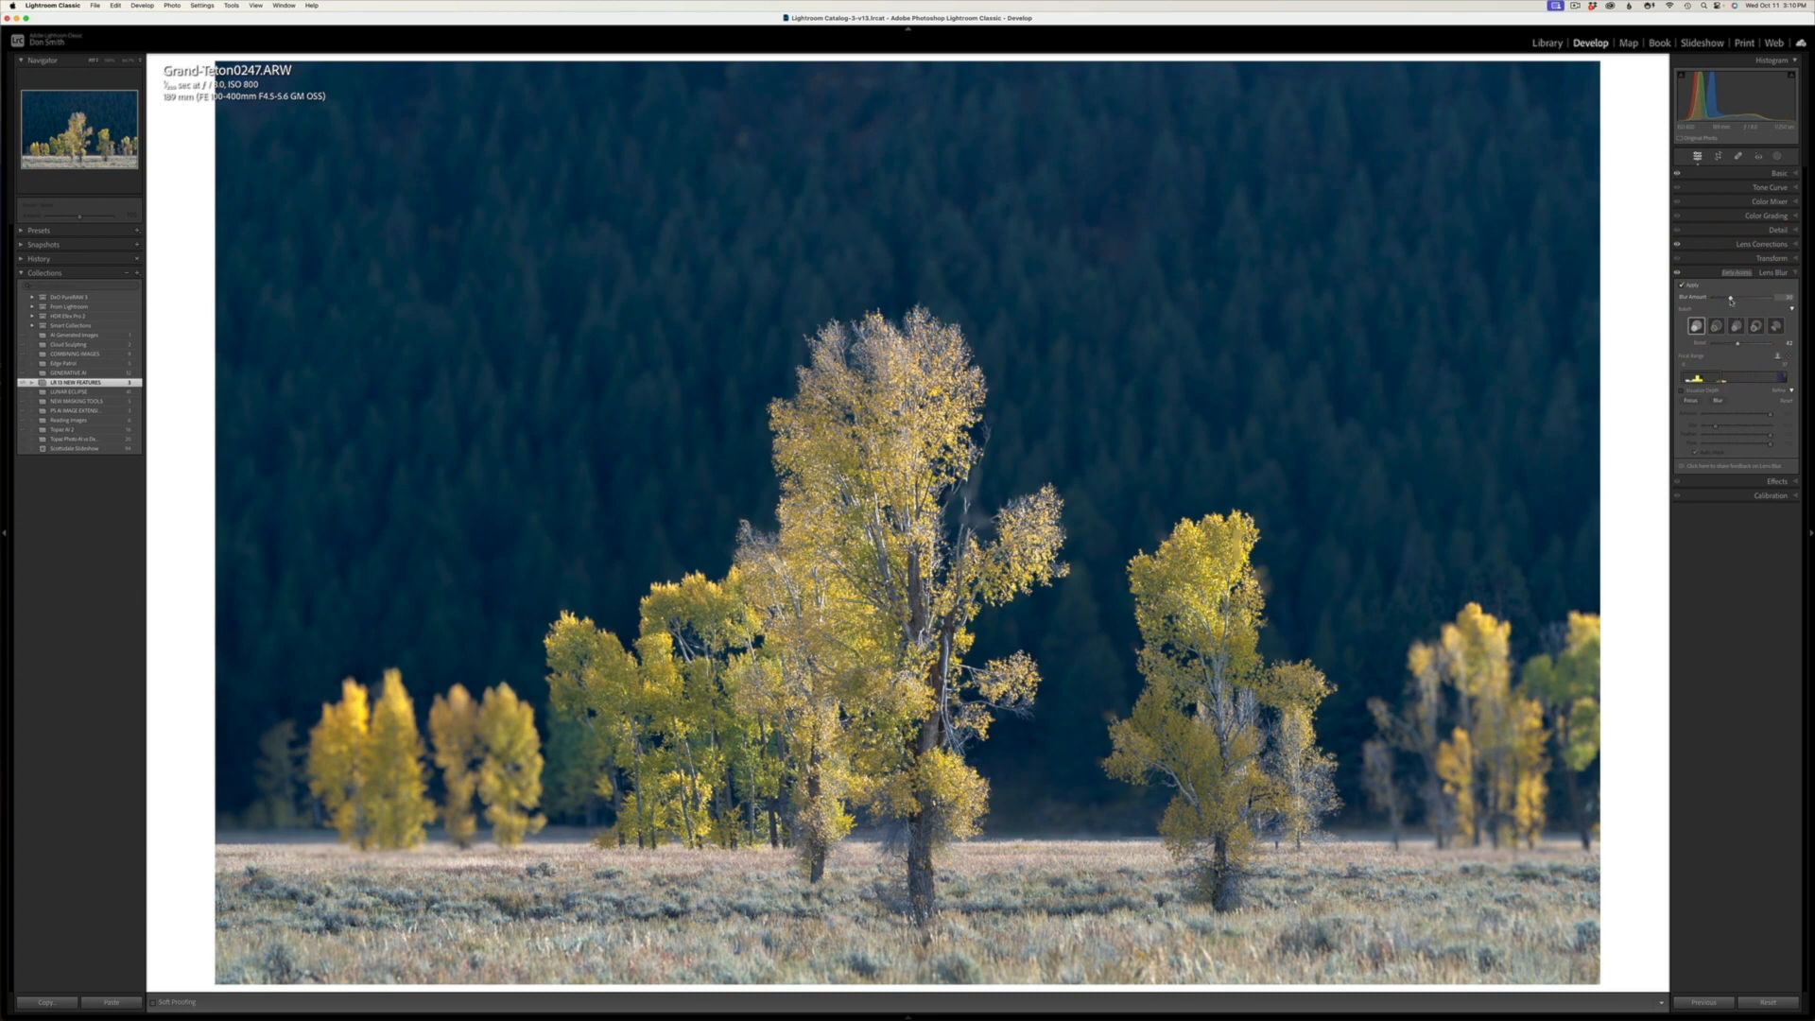
{"action": "left_click_drag", "start_coordinate": [1725, 297], "coordinate": [1689, 296]}
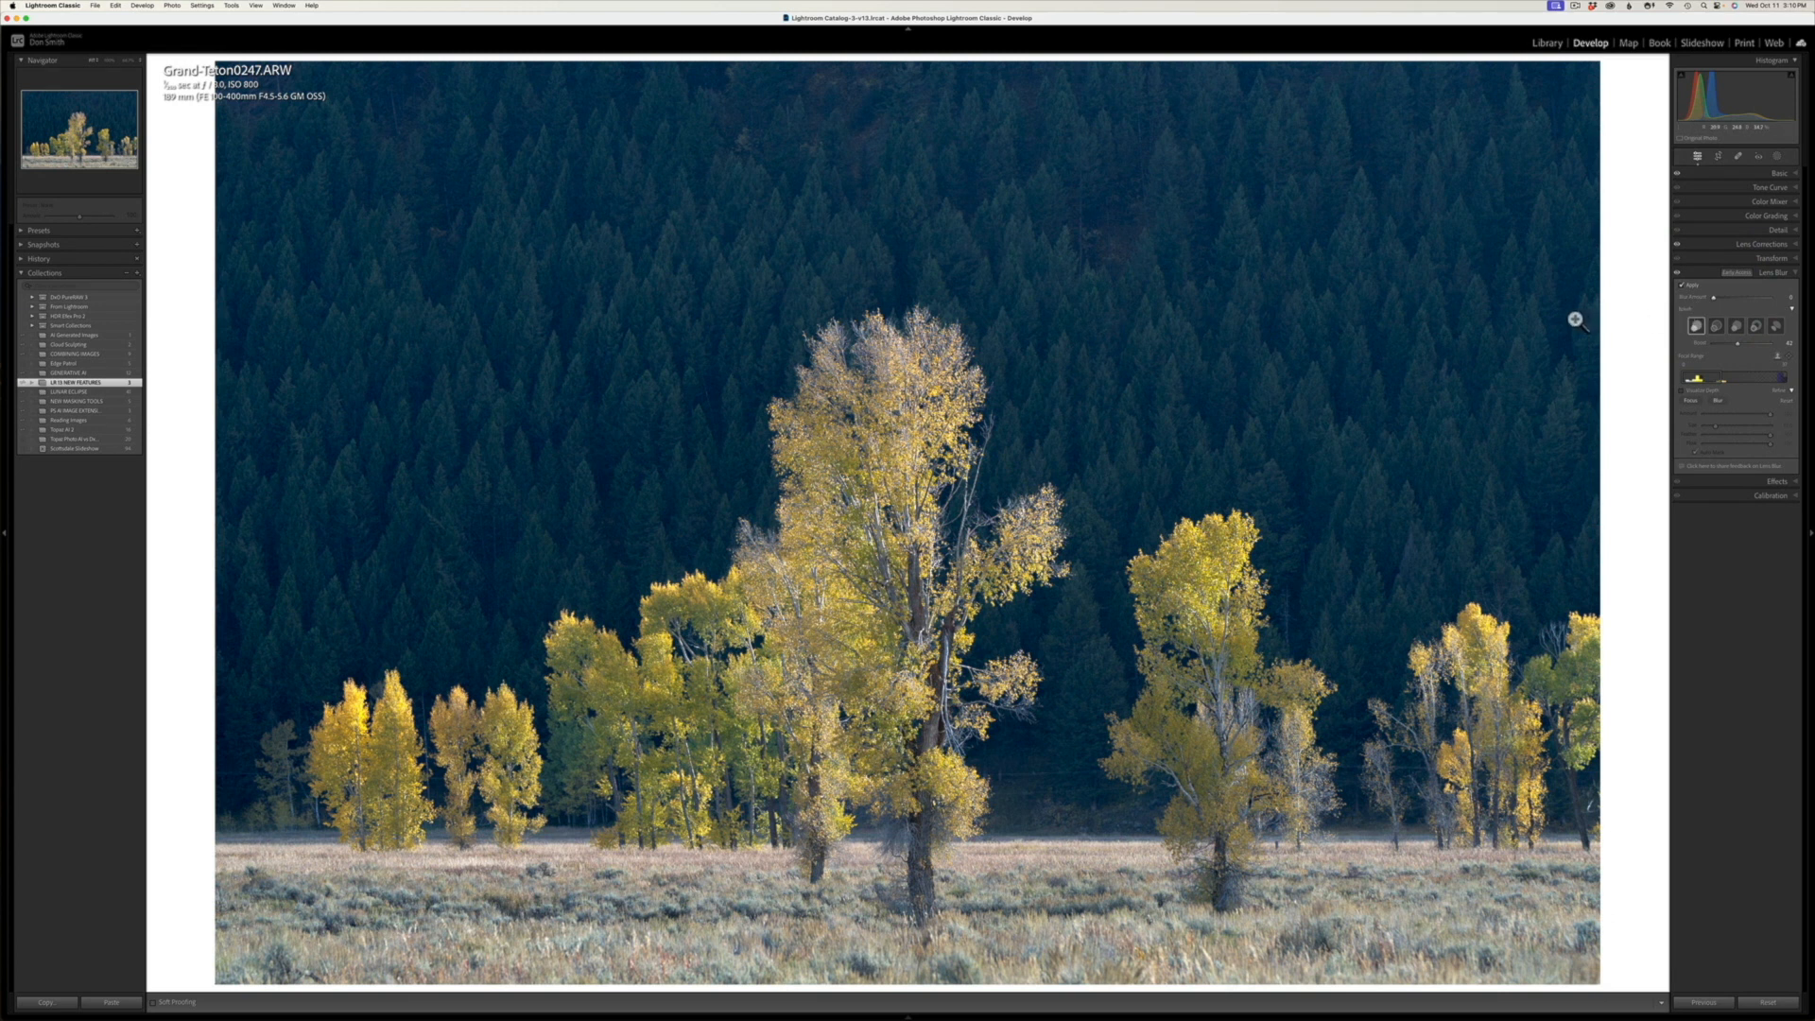
{"action": "left_click", "coordinate": [1716, 298]}
{"action": "left_click", "coordinate": [1720, 299]}
{"action": "left_click", "coordinate": [1732, 299]}
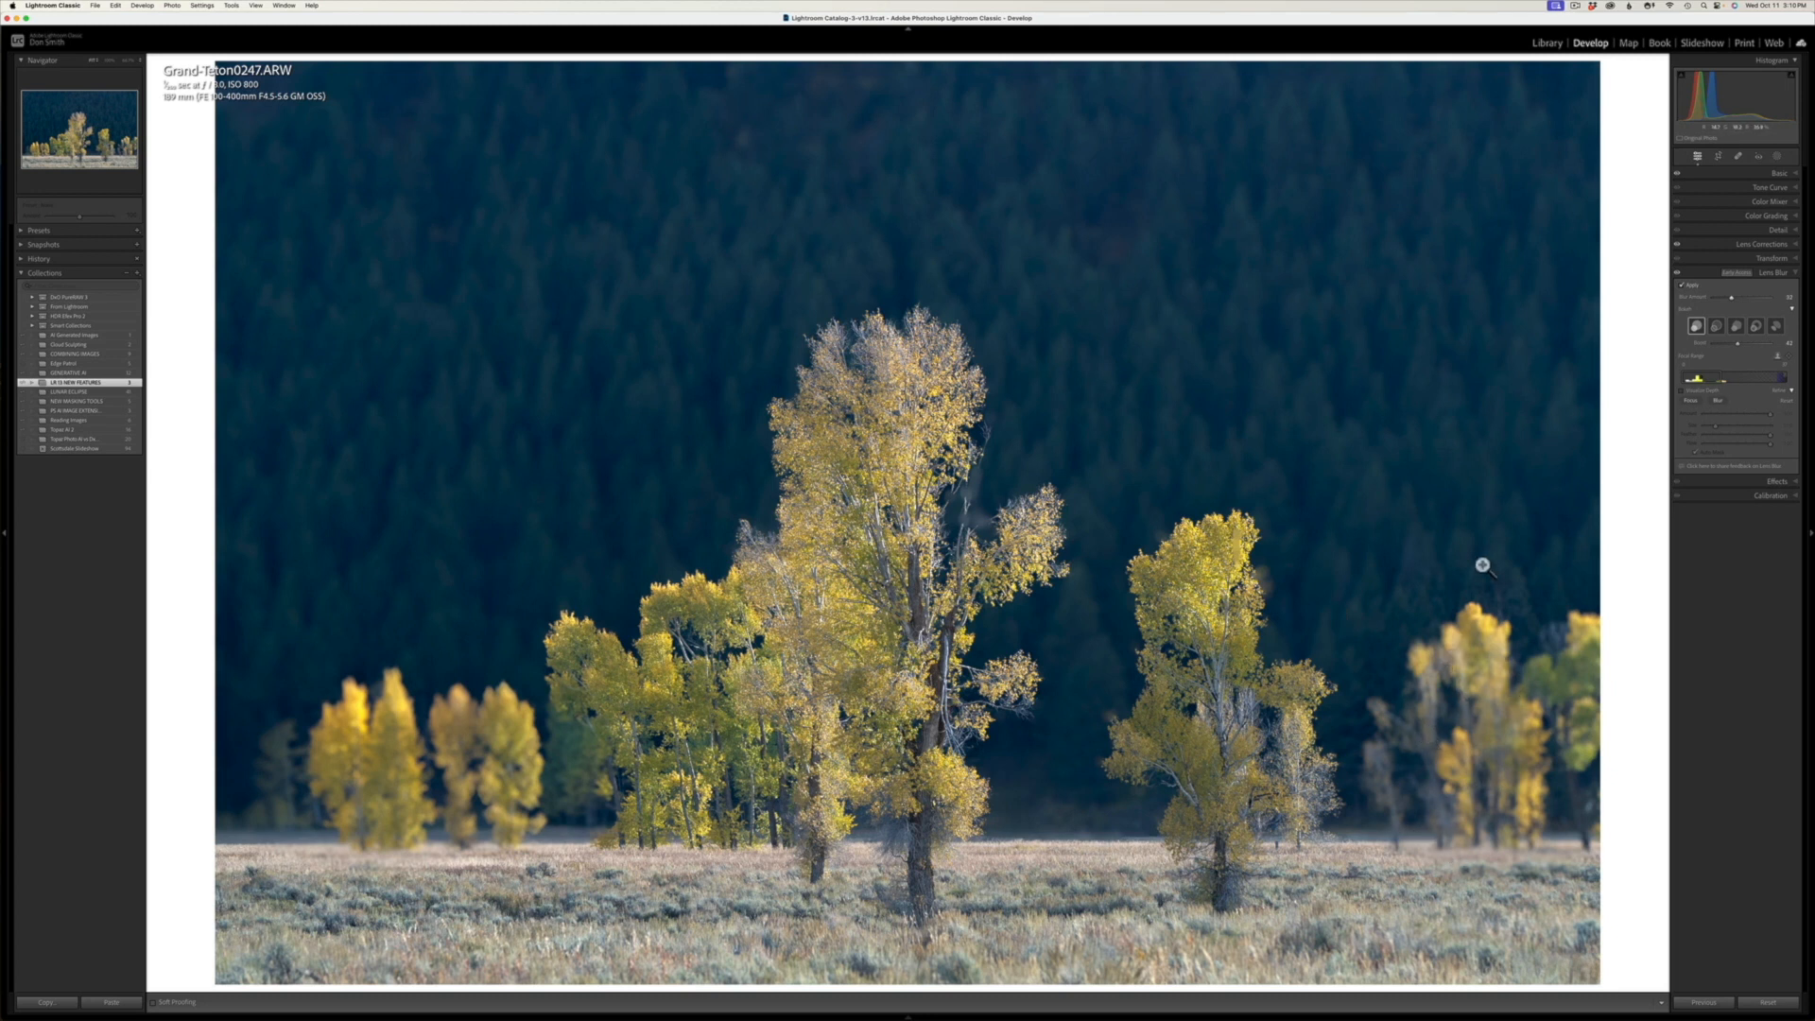
Step: Paint the blurred yellow trees on both sides of the photo back into focus with a smaller Focus refinement brush
{"action": "left_click", "coordinate": [1689, 400]}
{"action": "key", "text": "bracketleft"}
{"action": "key", "text": "bracketleft"}
{"action": "key", "text": "bracketleft"}
{"action": "left_click_drag", "start_coordinate": [1504, 776], "coordinate": [1529, 810]}
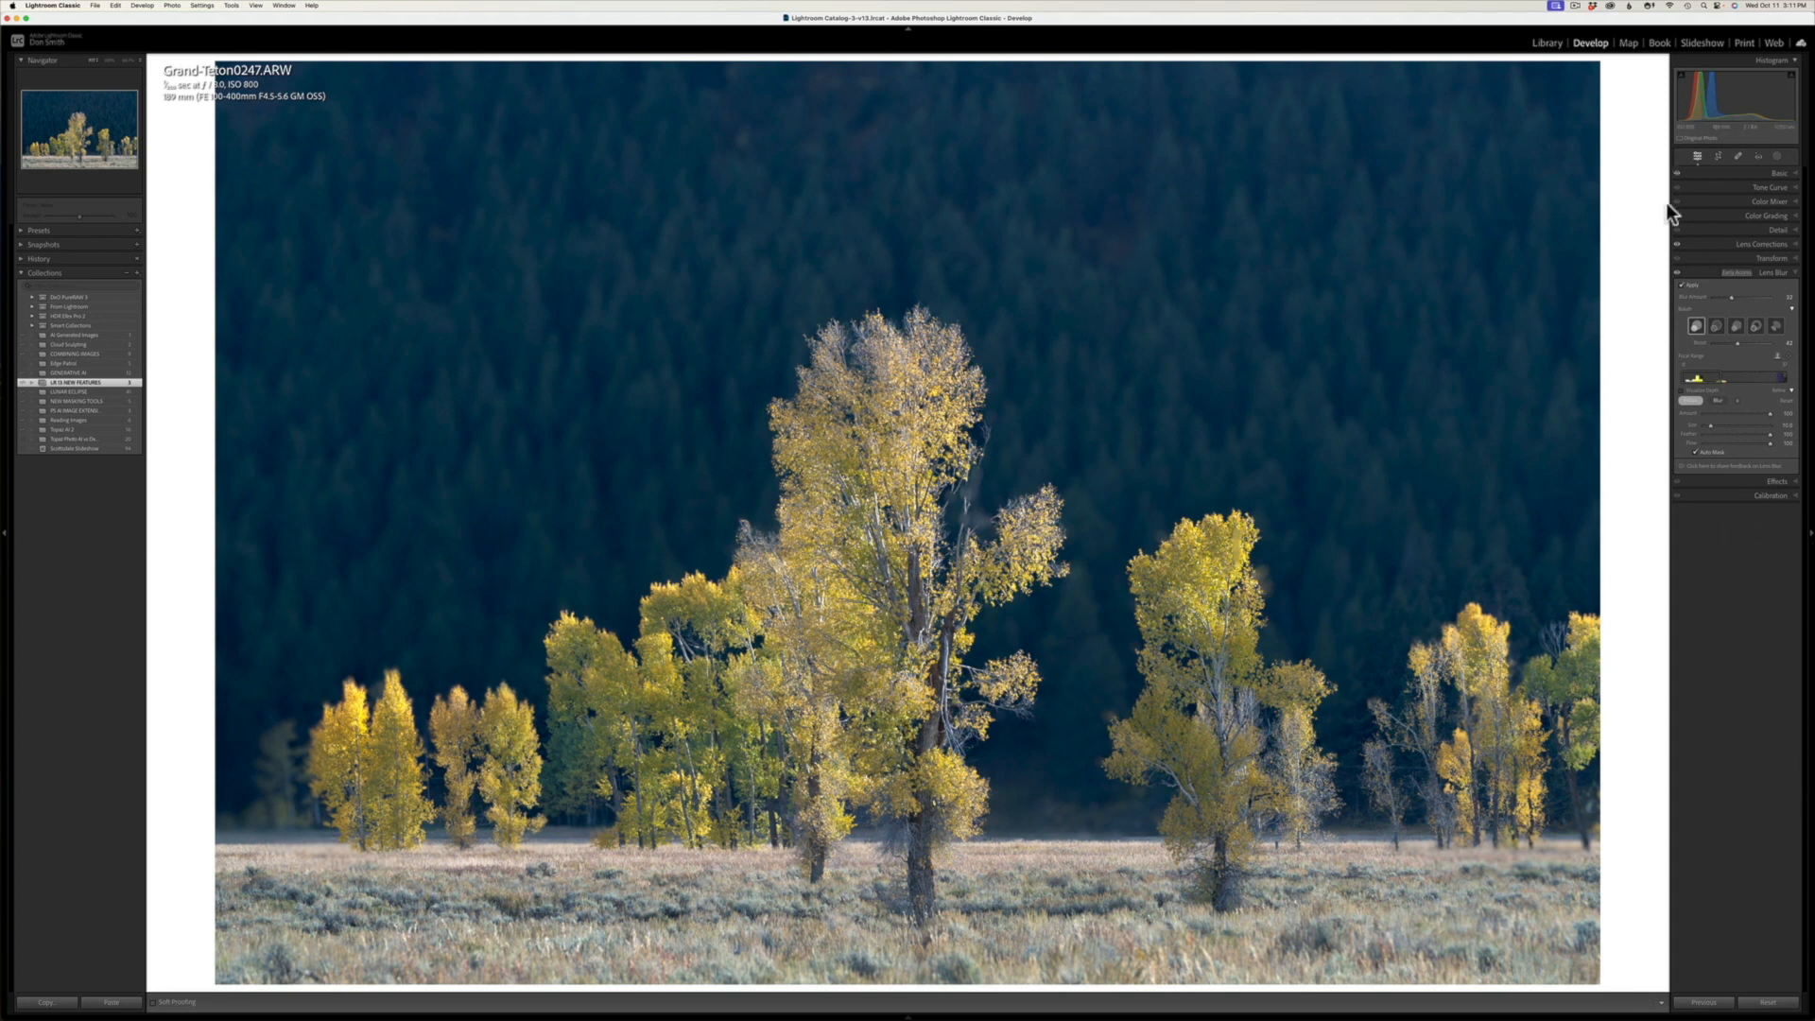
Step: Compare the tree photo with and without Lens Blur, leaving the blur applied
{"action": "left_click", "coordinate": [1680, 286]}
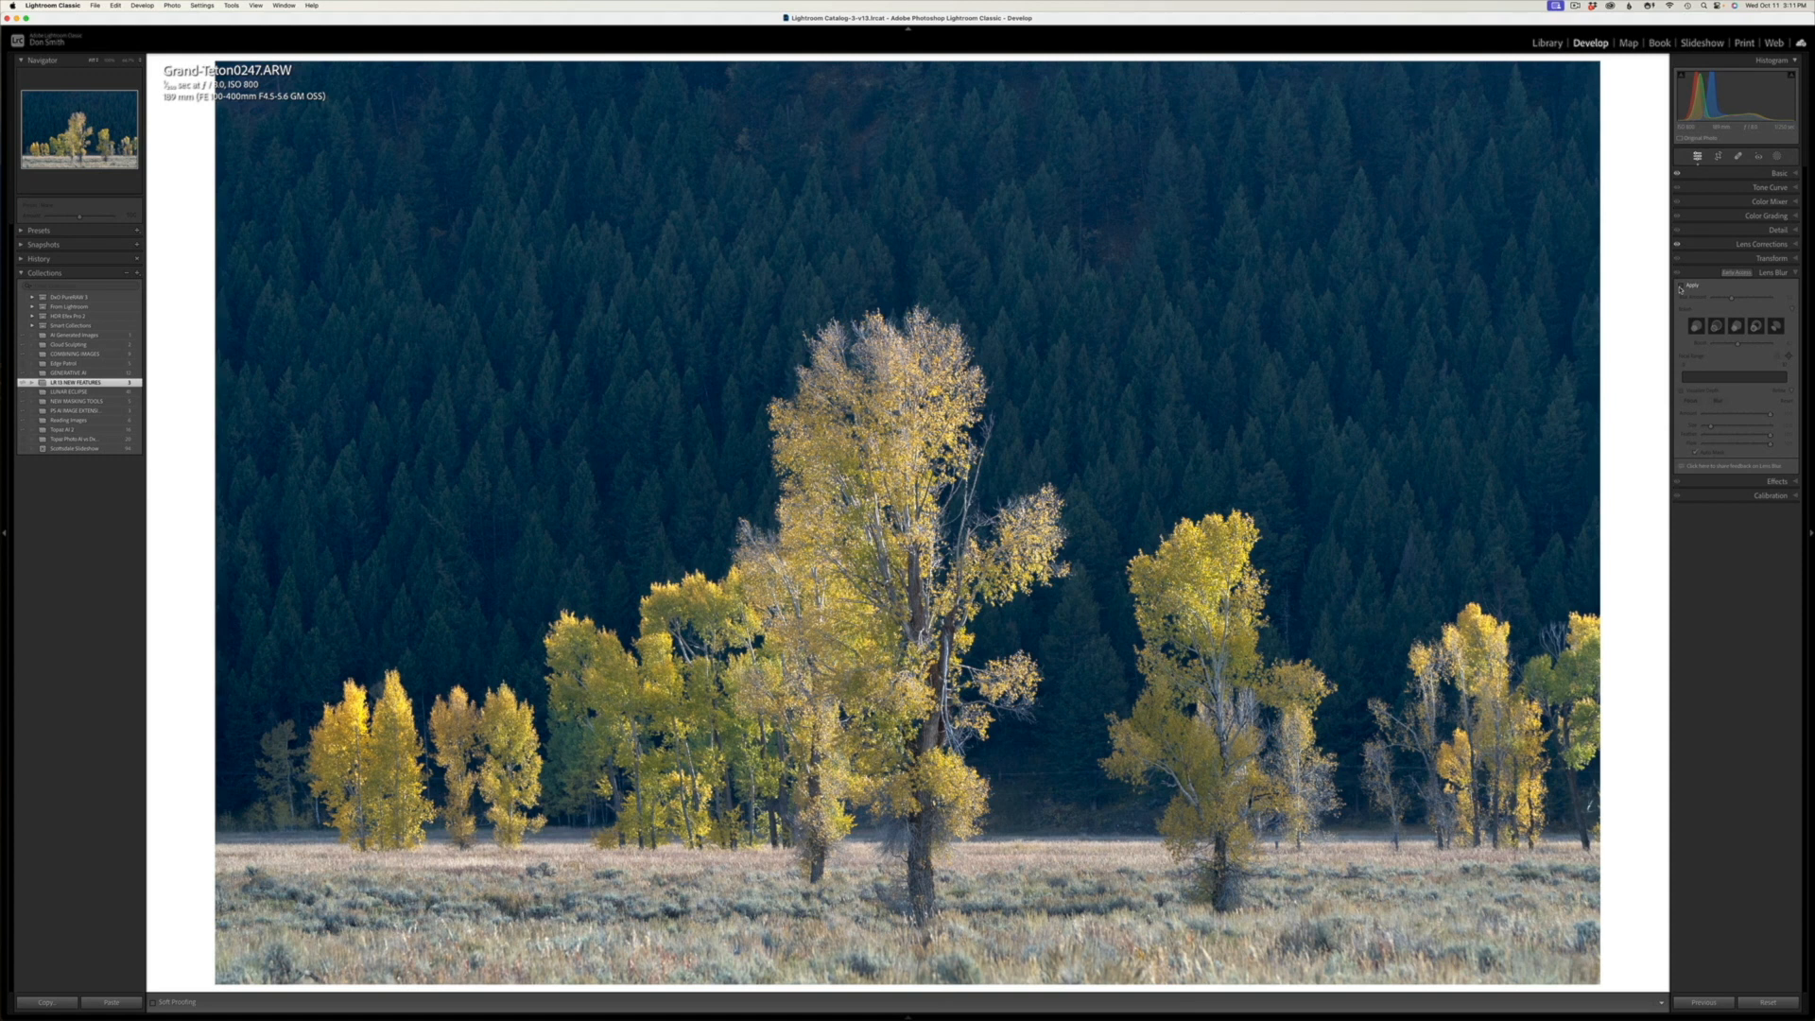
{"action": "left_click", "coordinate": [1680, 285]}
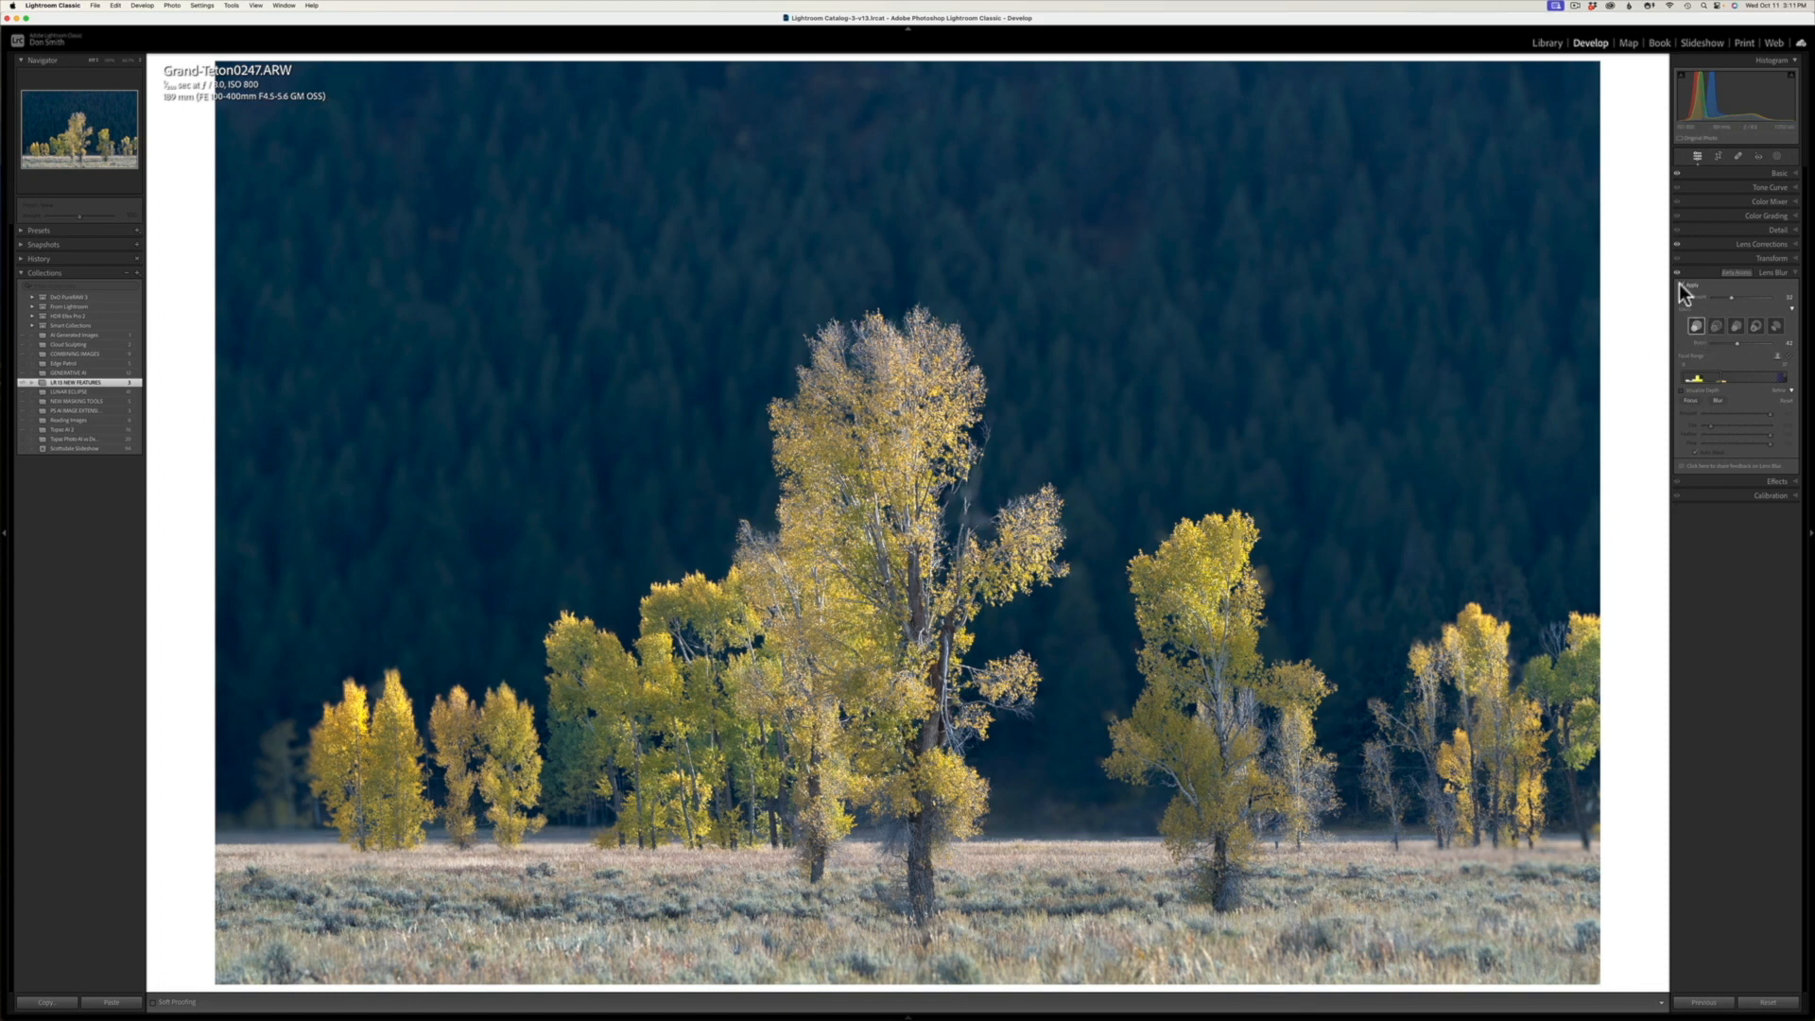
{"action": "left_click", "coordinate": [1680, 286]}
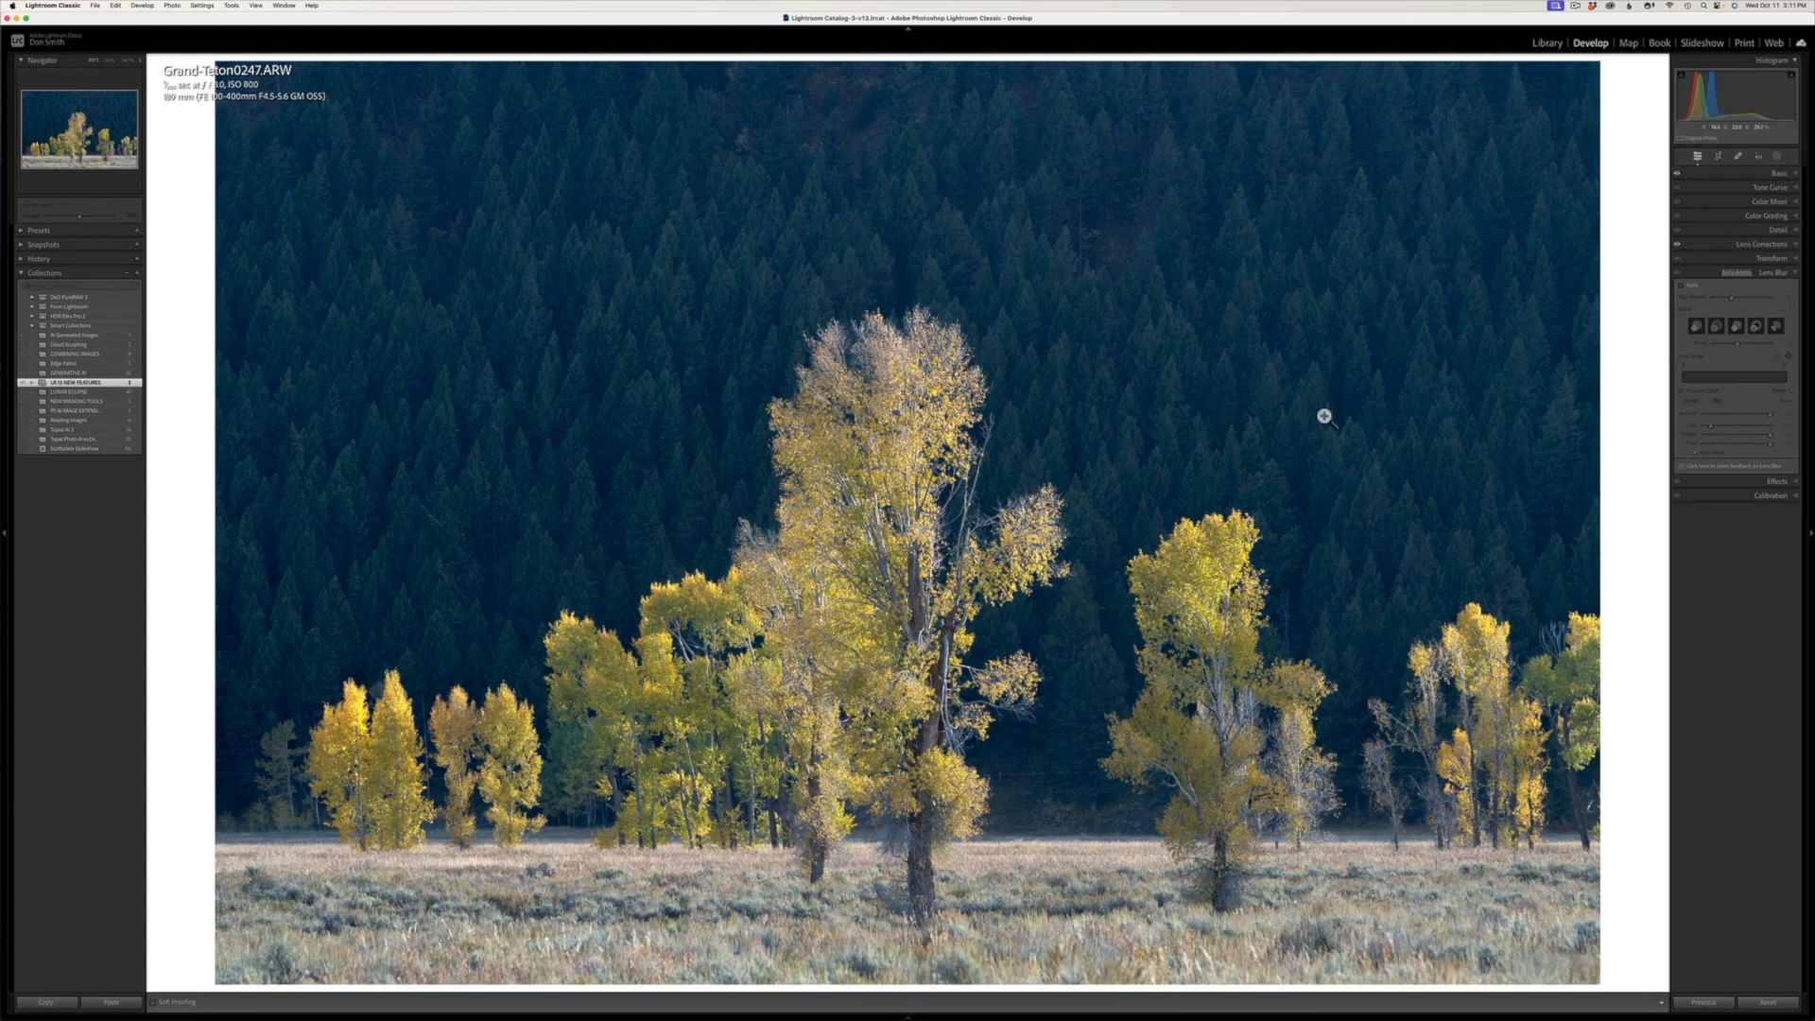
{"action": "left_click", "coordinate": [1681, 286]}
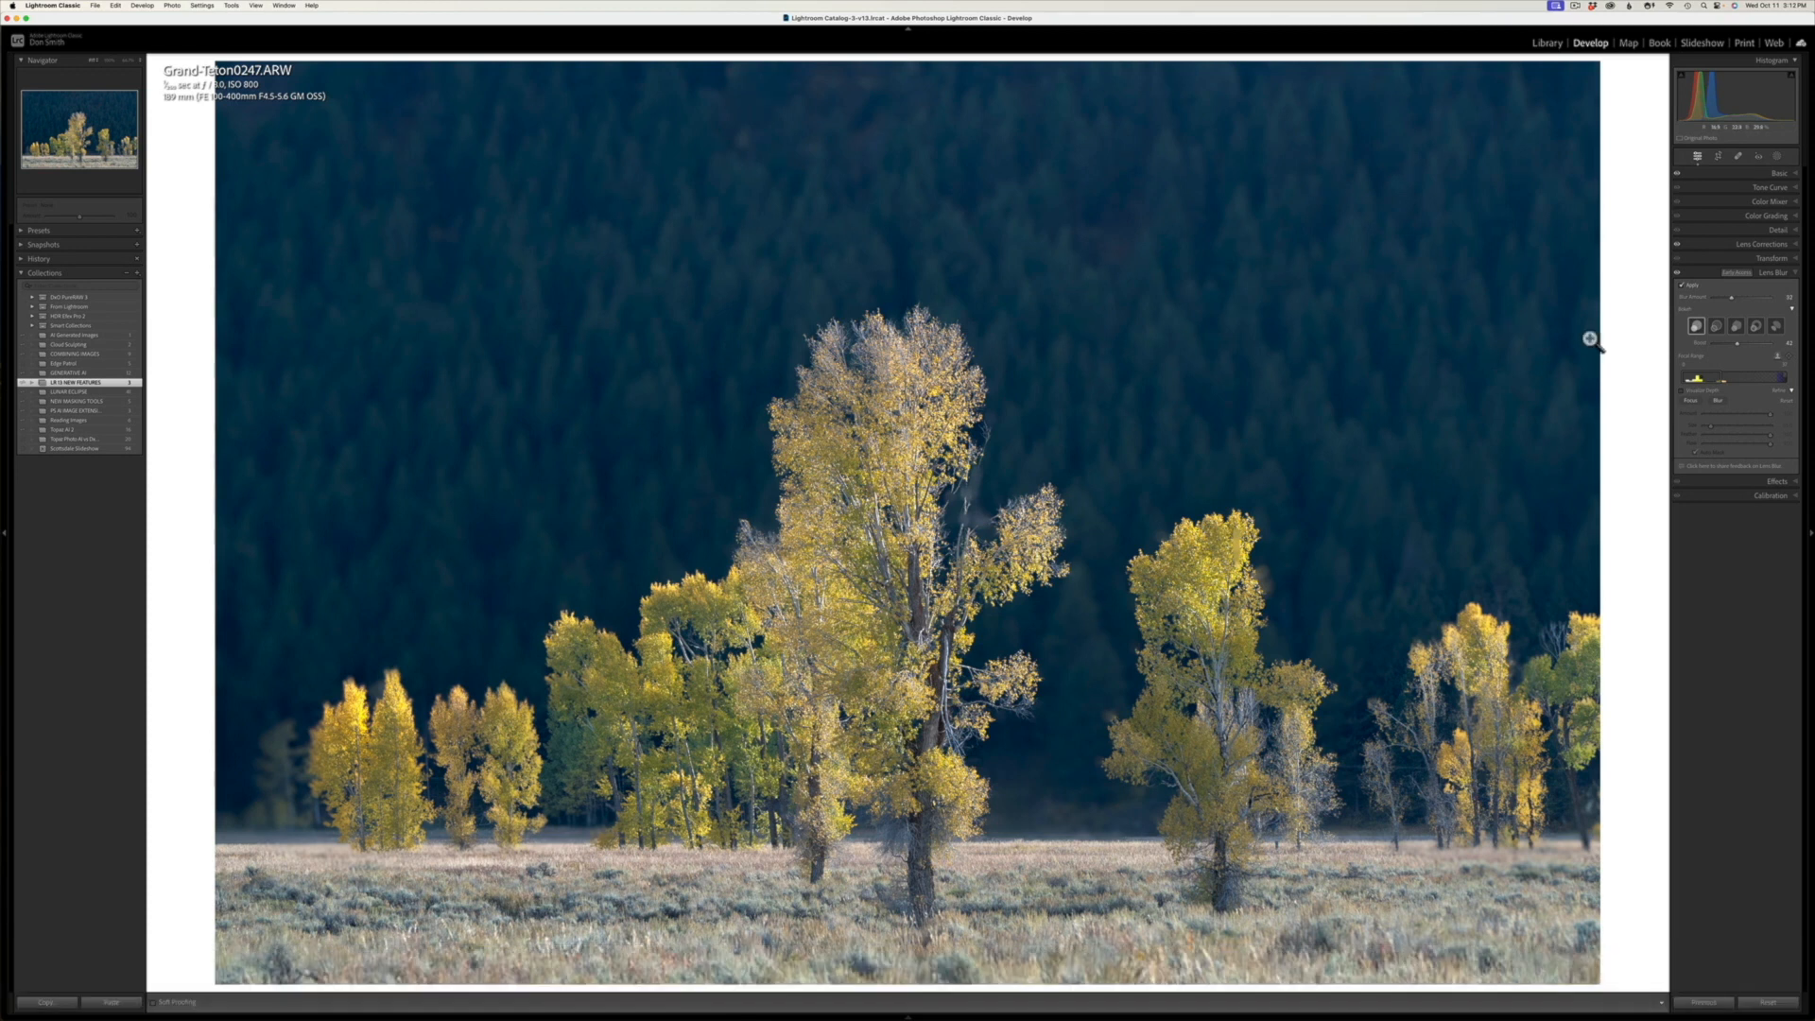
Step: Sample the dark blue forest behind the trees as a Point Color swatch
{"action": "left_click", "coordinate": [1711, 202]}
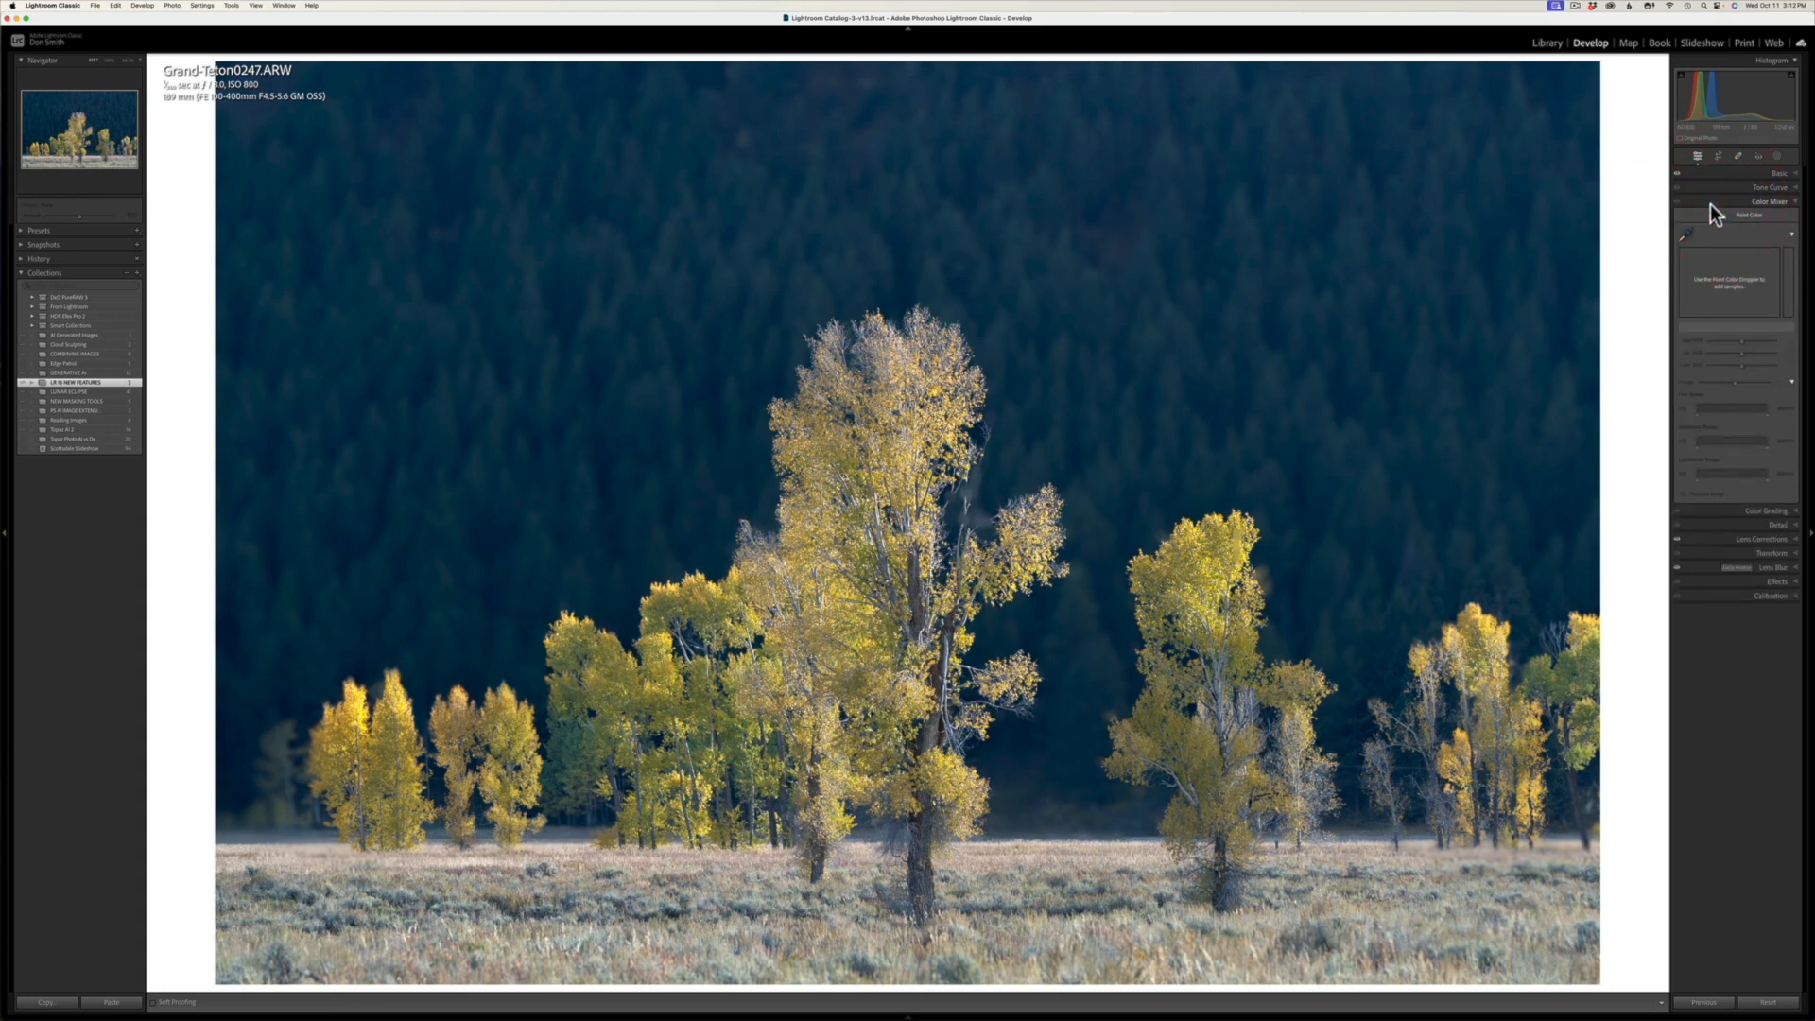
{"action": "left_click", "coordinate": [1685, 235]}
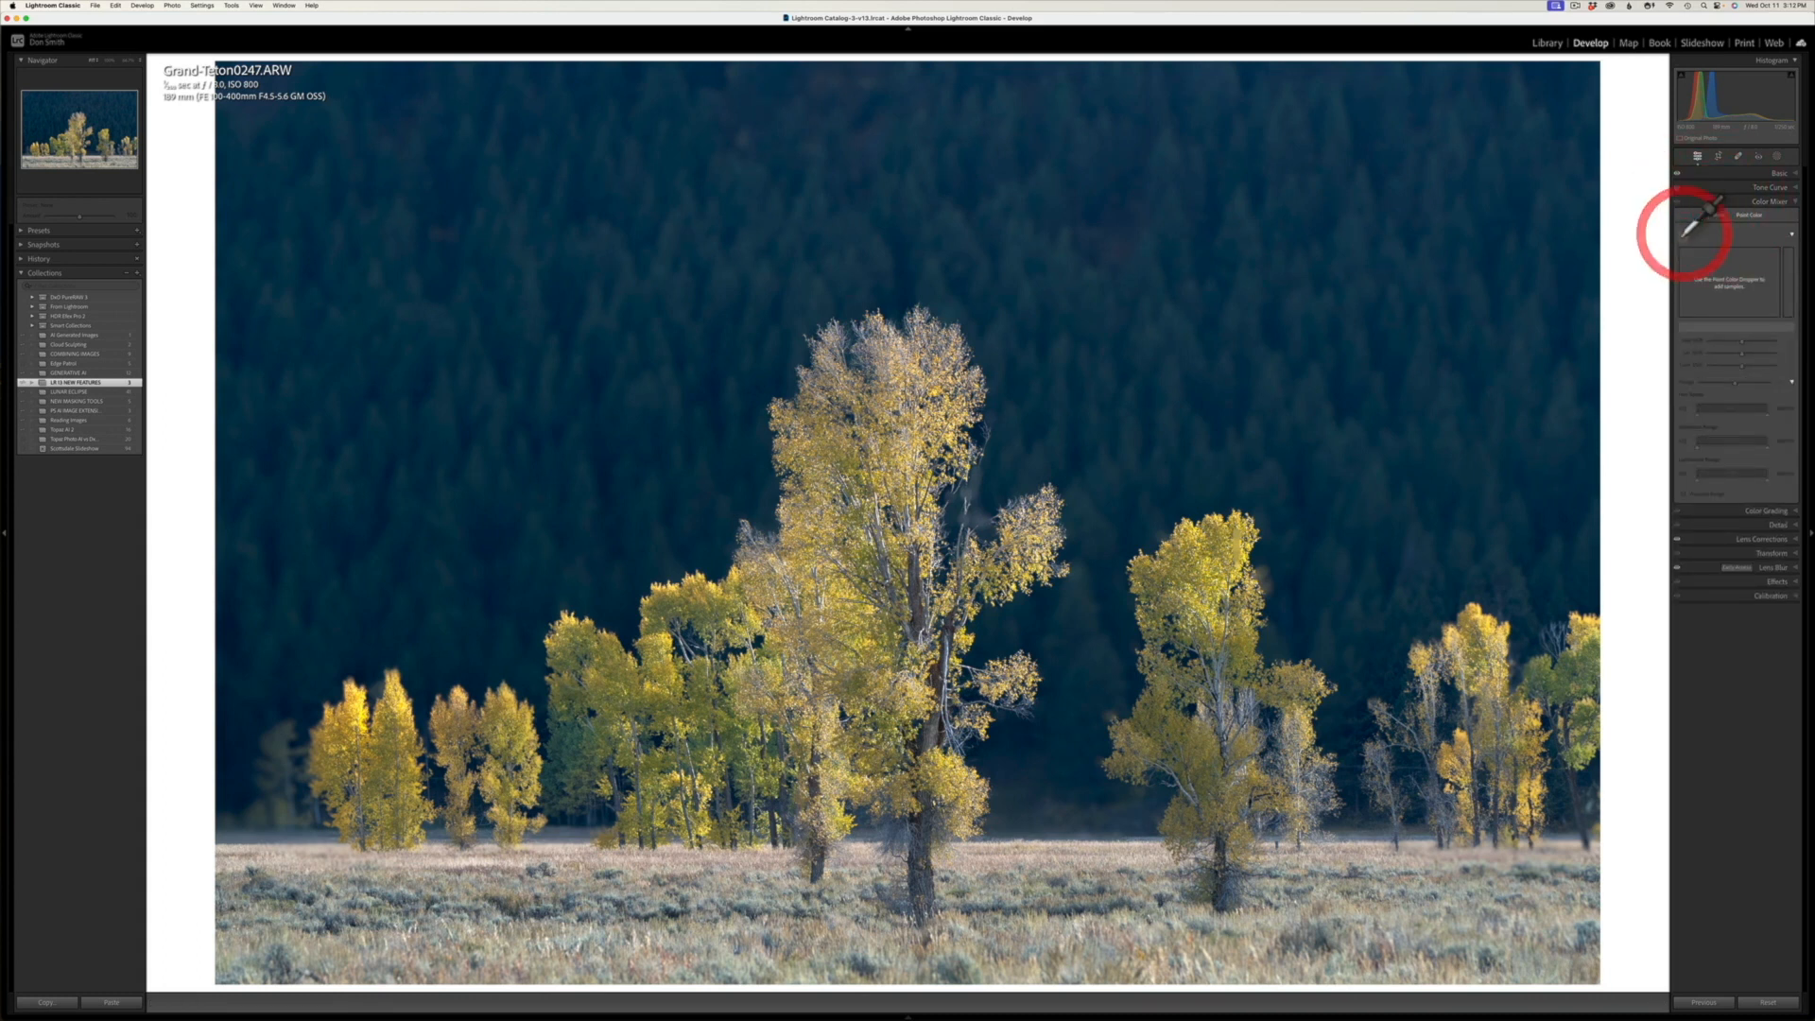
{"action": "left_click", "coordinate": [1420, 379]}
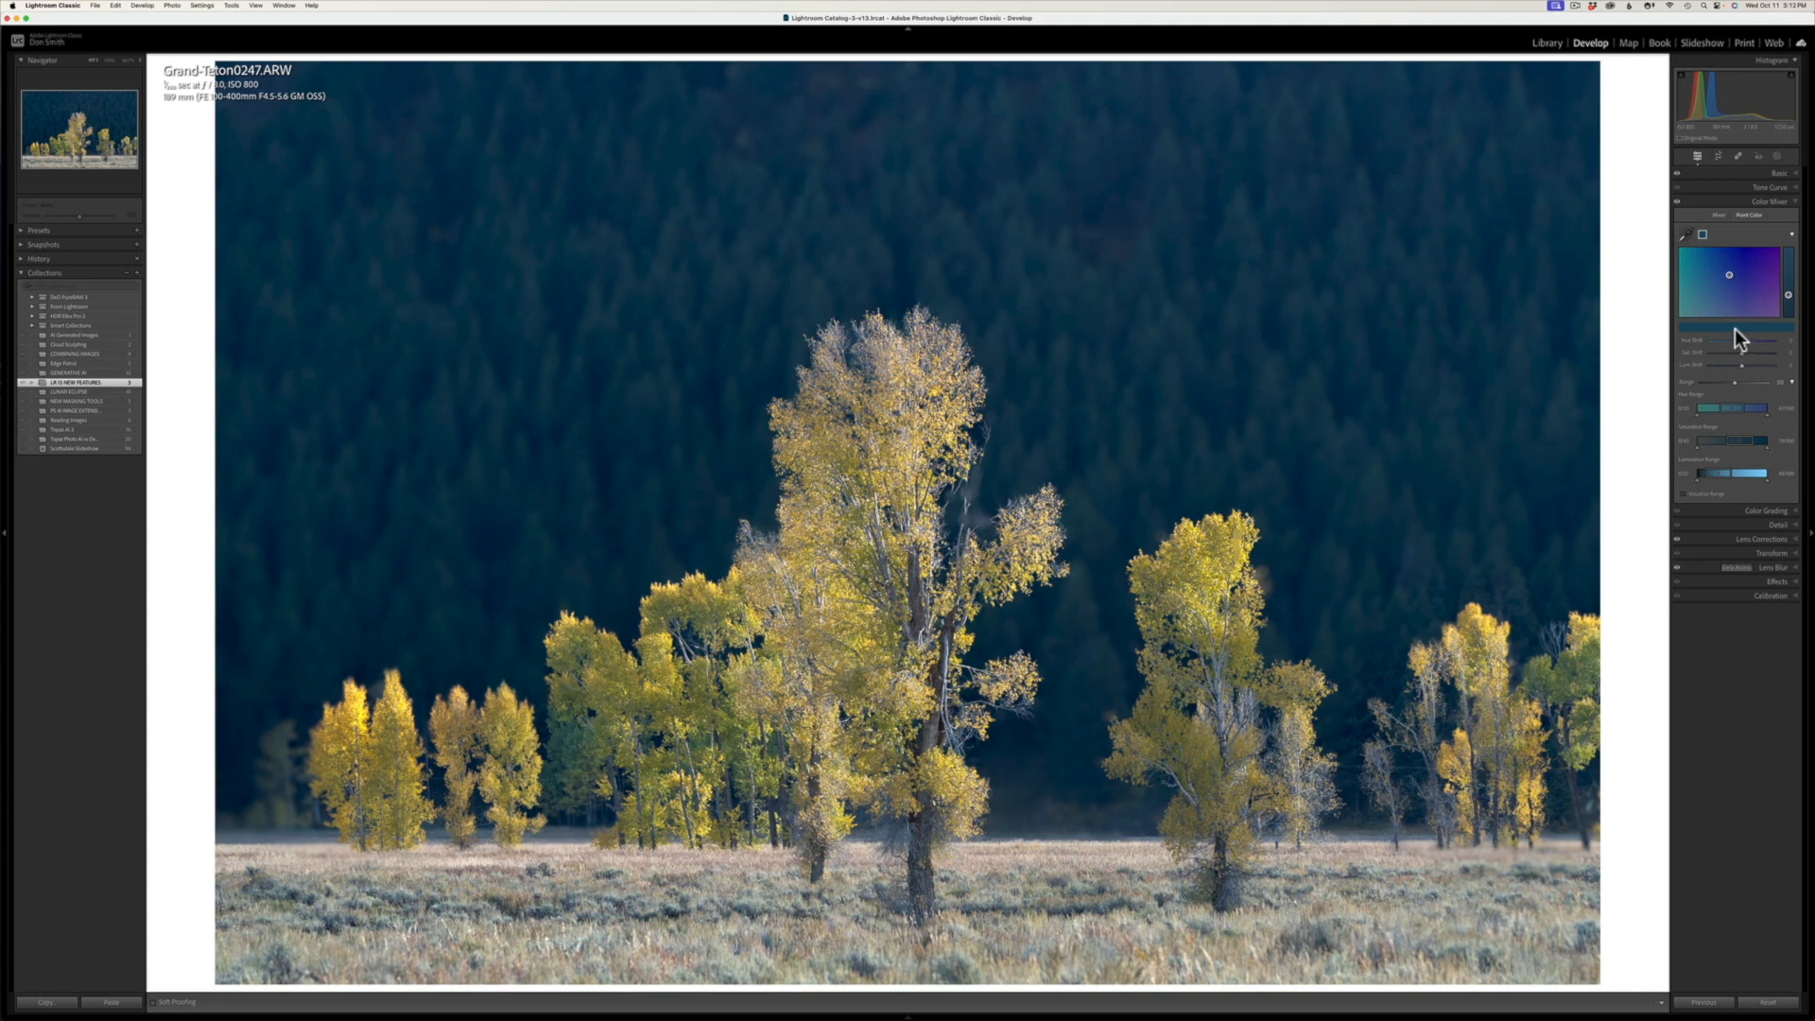
Step: Try a hue shift and lower saturation on the forest swatch, reset them, and darken its luminance slightly
{"action": "left_click_drag", "start_coordinate": [1730, 281], "coordinate": [1718, 291]}
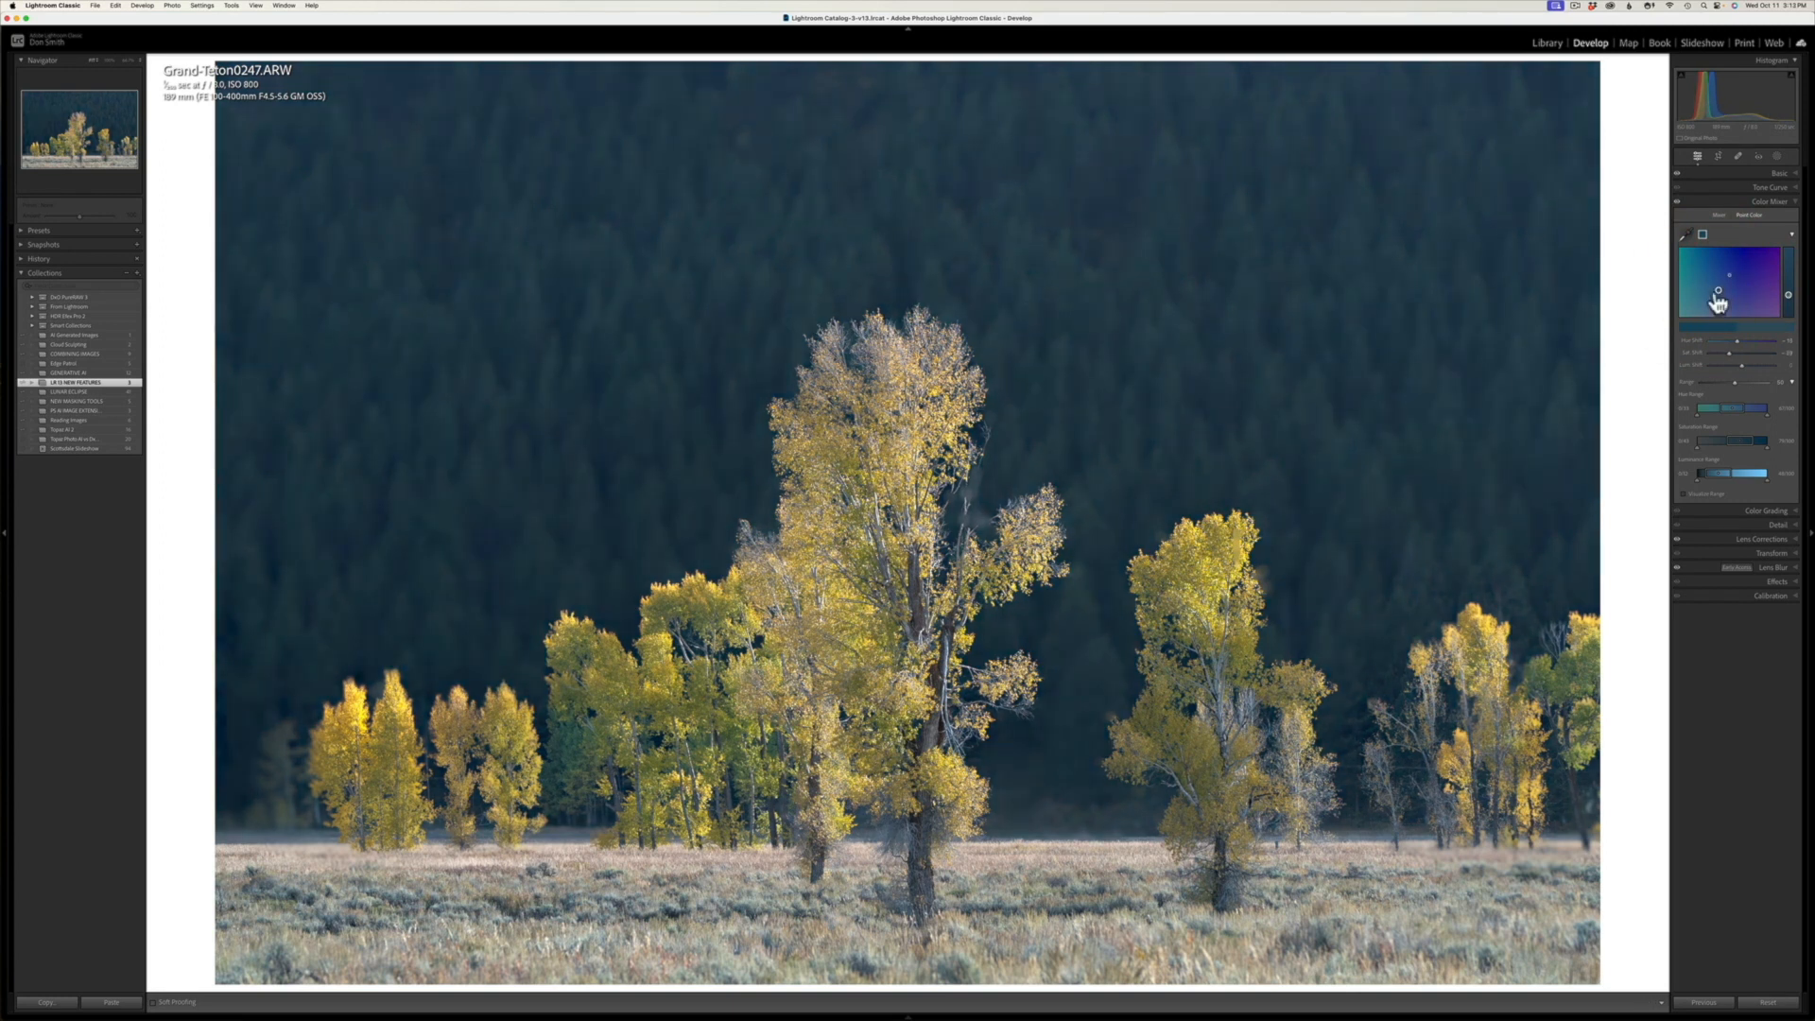
{"action": "left_click_drag", "start_coordinate": [1718, 293], "coordinate": [1734, 283]}
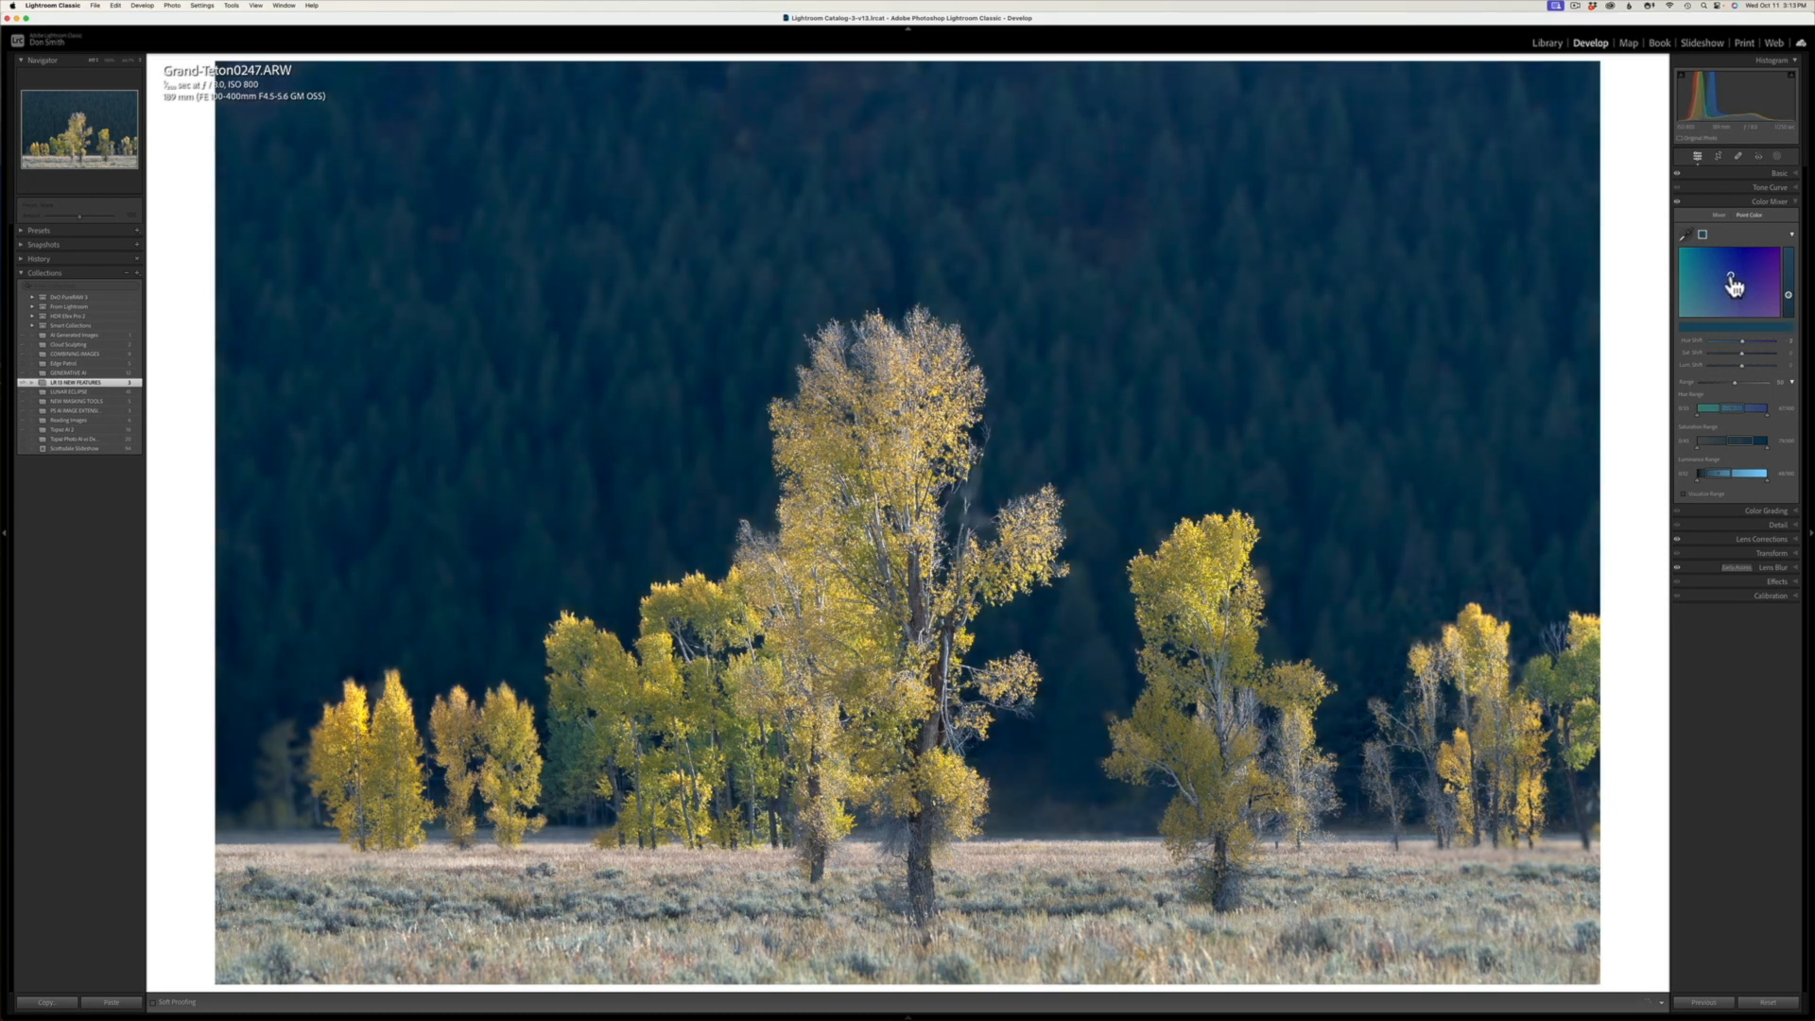
{"action": "left_click", "coordinate": [1731, 277]}
{"action": "left_click", "coordinate": [1732, 276]}
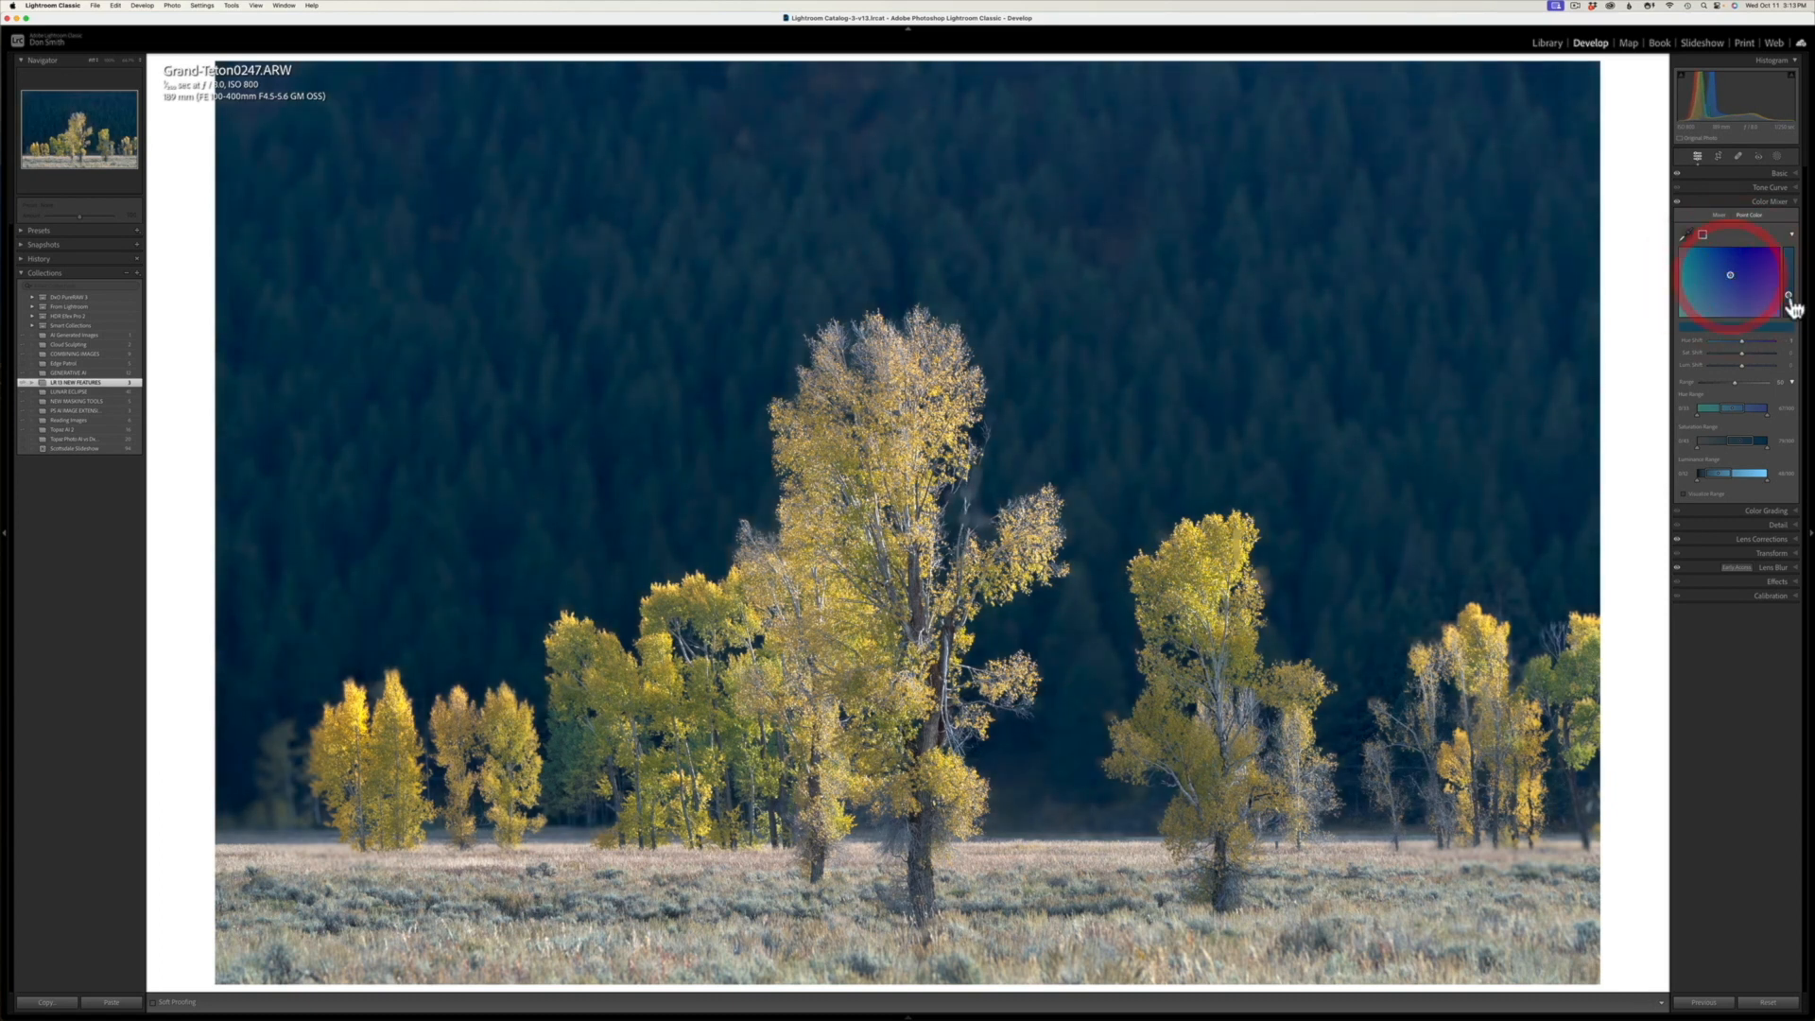
{"action": "mouse_move", "coordinate": [1790, 302]}
{"action": "left_mouse_down"}
{"action": "mouse_move", "coordinate": [1790, 287]}
{"action": "mouse_move", "coordinate": [1786, 331]}
{"action": "mouse_move", "coordinate": [1791, 263]}
{"action": "mouse_move", "coordinate": [1788, 325]}
{"action": "mouse_move", "coordinate": [1787, 275]}
{"action": "mouse_move", "coordinate": [1790, 304]}
{"action": "left_mouse_up"}
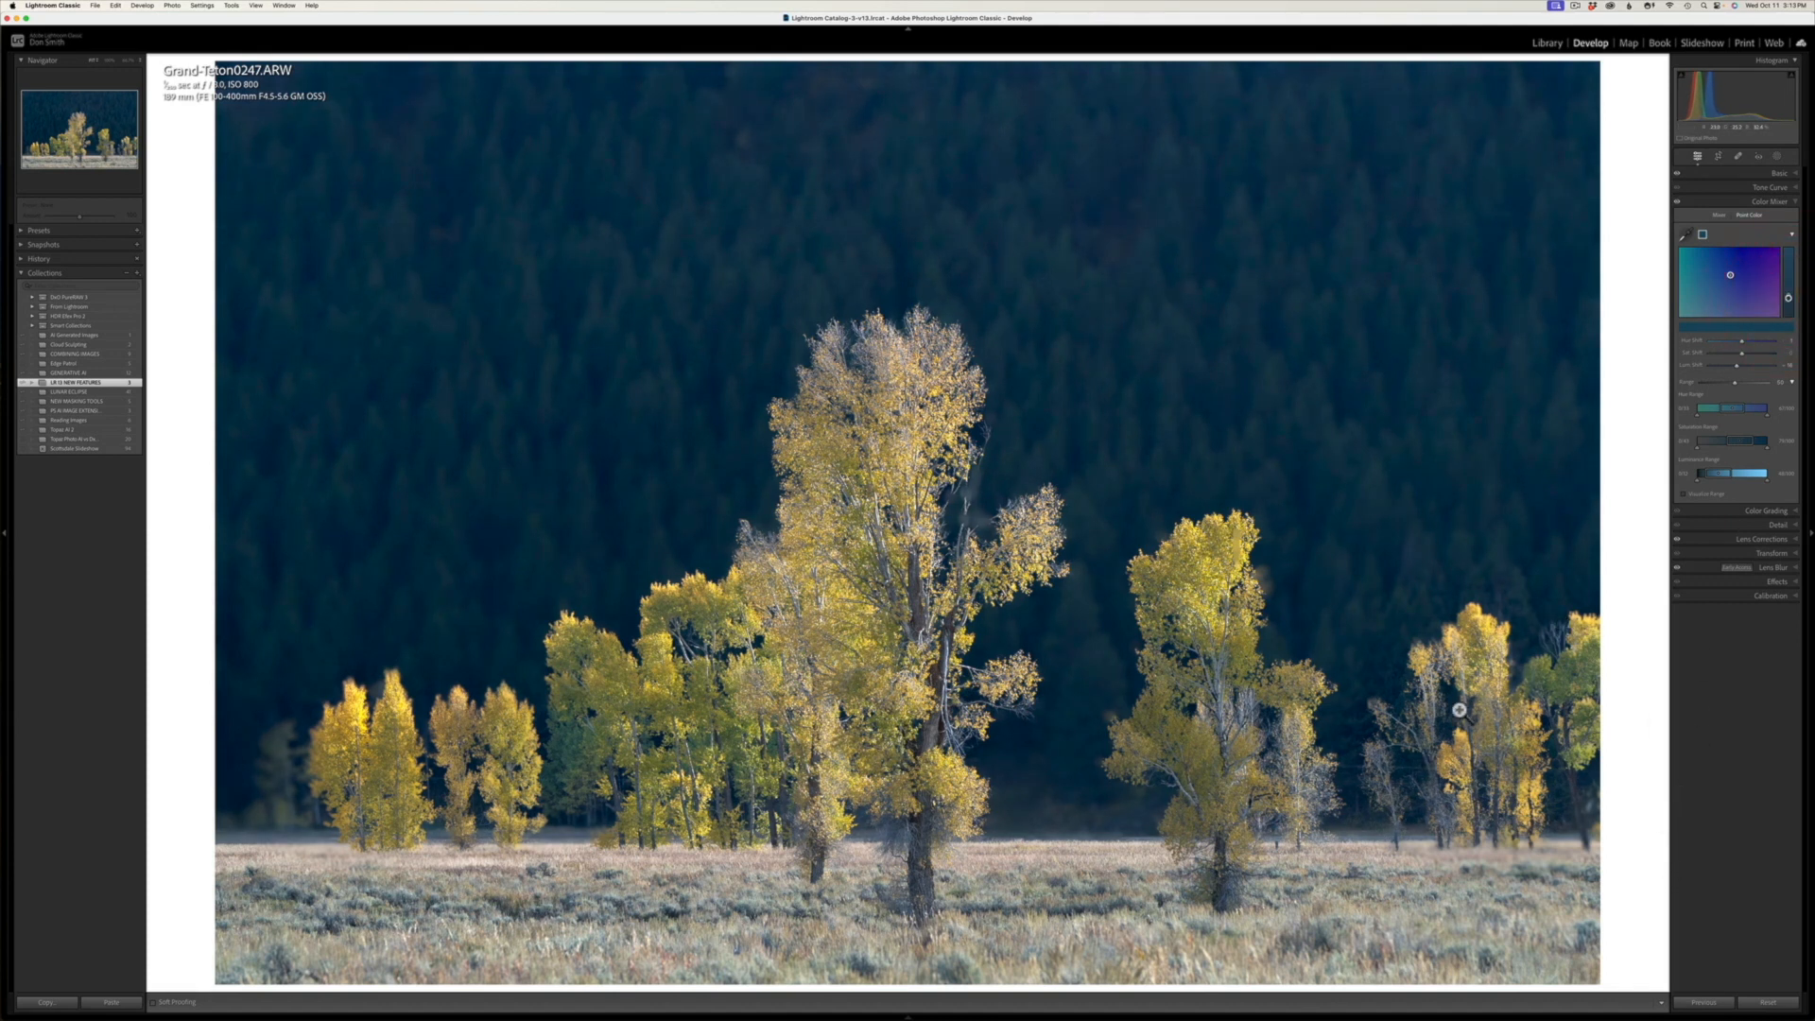
Step: In the misty mountain lake photo Grand-Teton0400.ARW, sample the orange lakeside trees as a Point Color swatch and raise its saturation
{"action": "mouse_move", "coordinate": [40, 1018]}
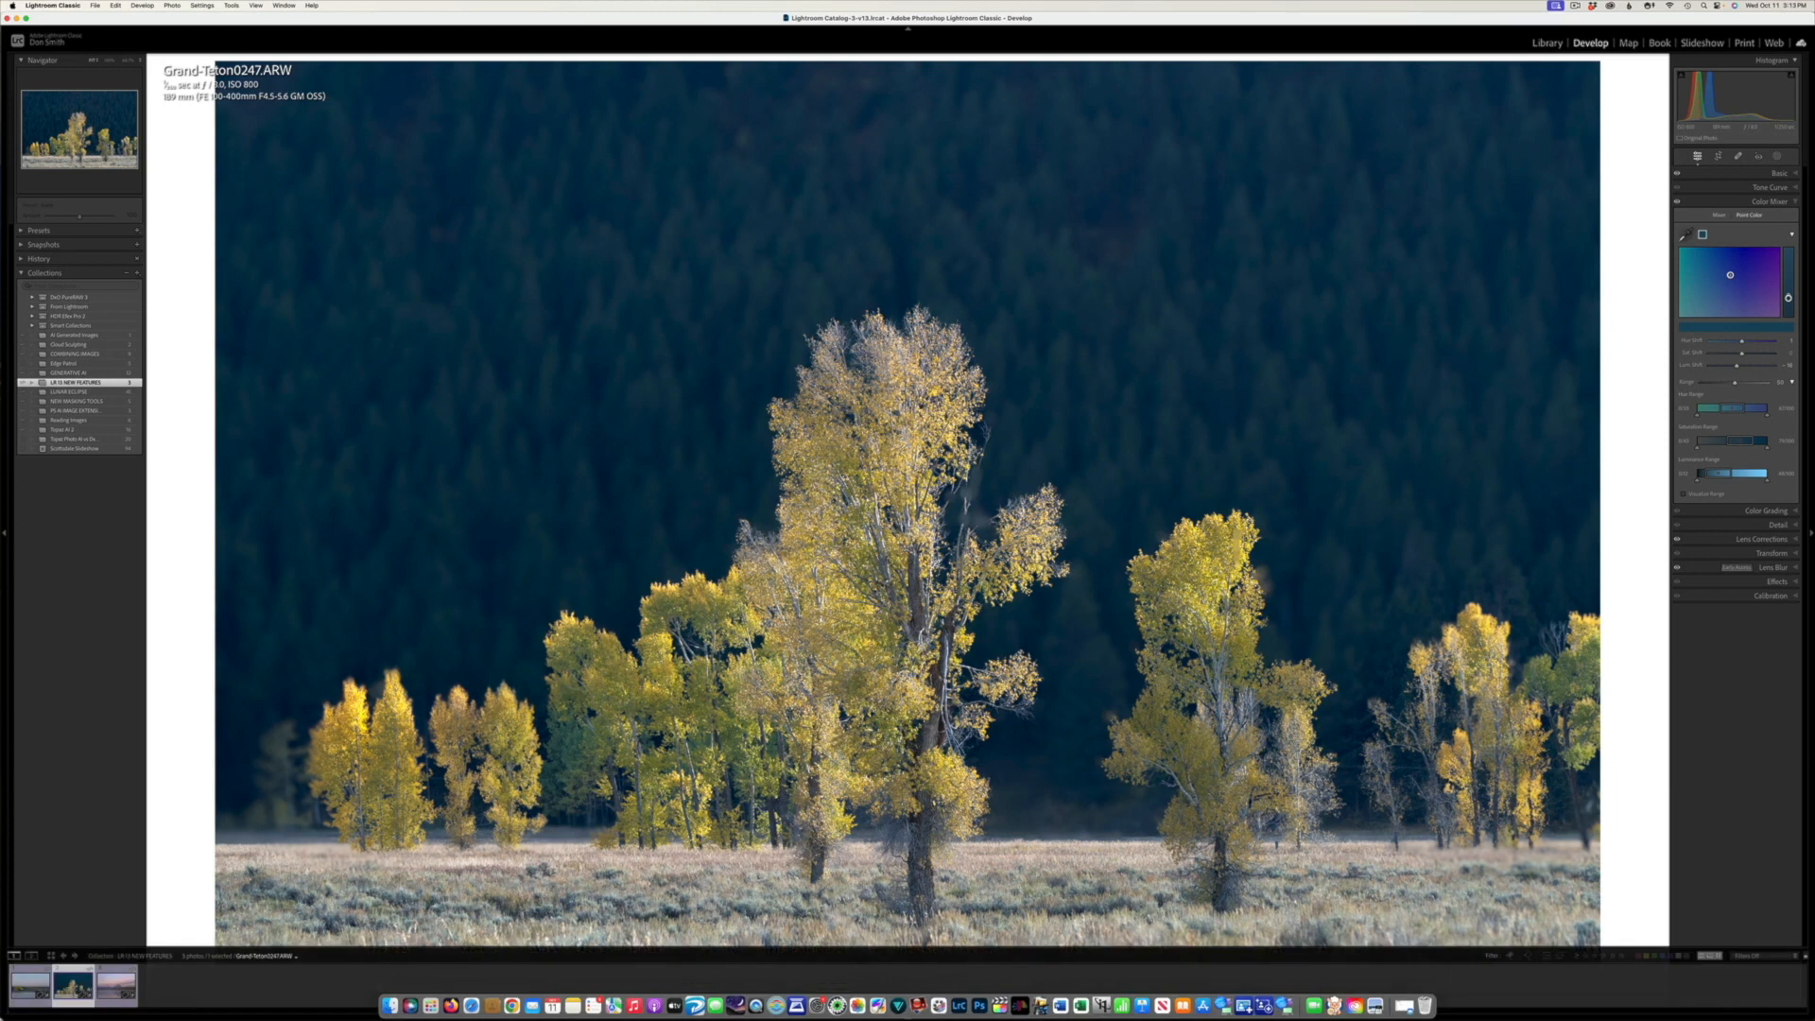
{"action": "left_click", "coordinate": [107, 998]}
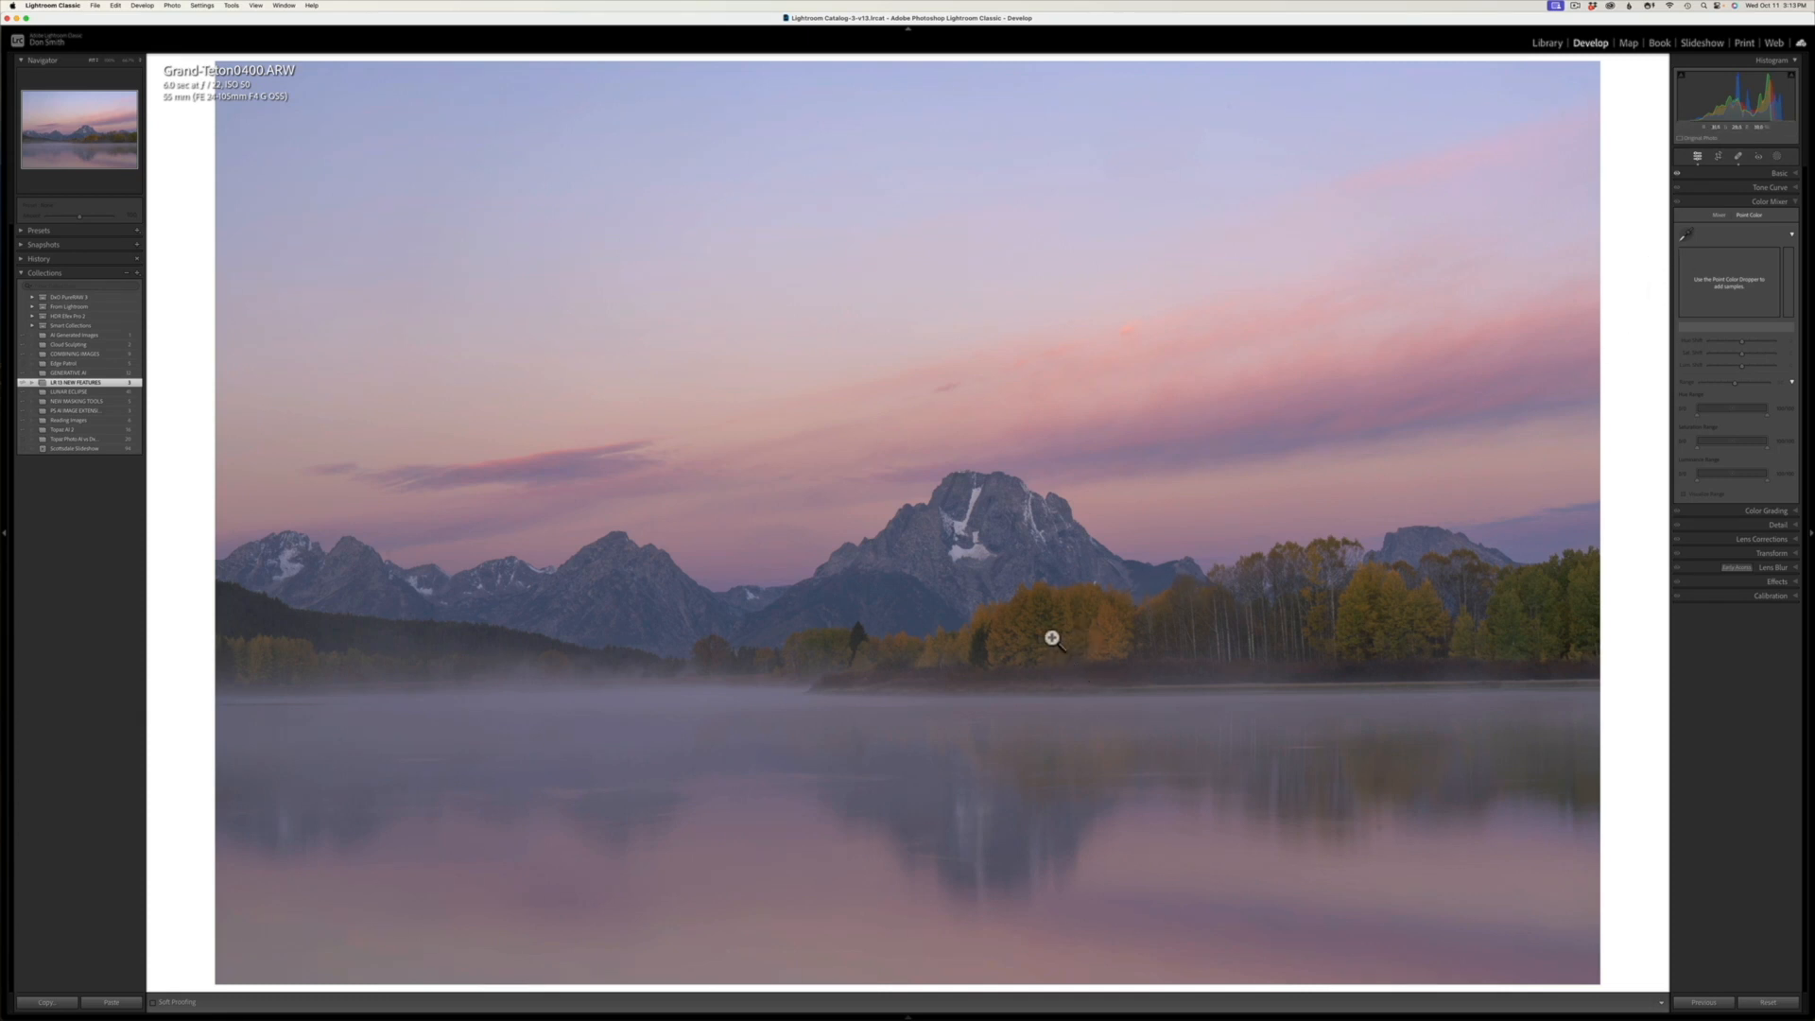
{"action": "left_click", "coordinate": [1684, 233]}
{"action": "left_click", "coordinate": [1104, 632]}
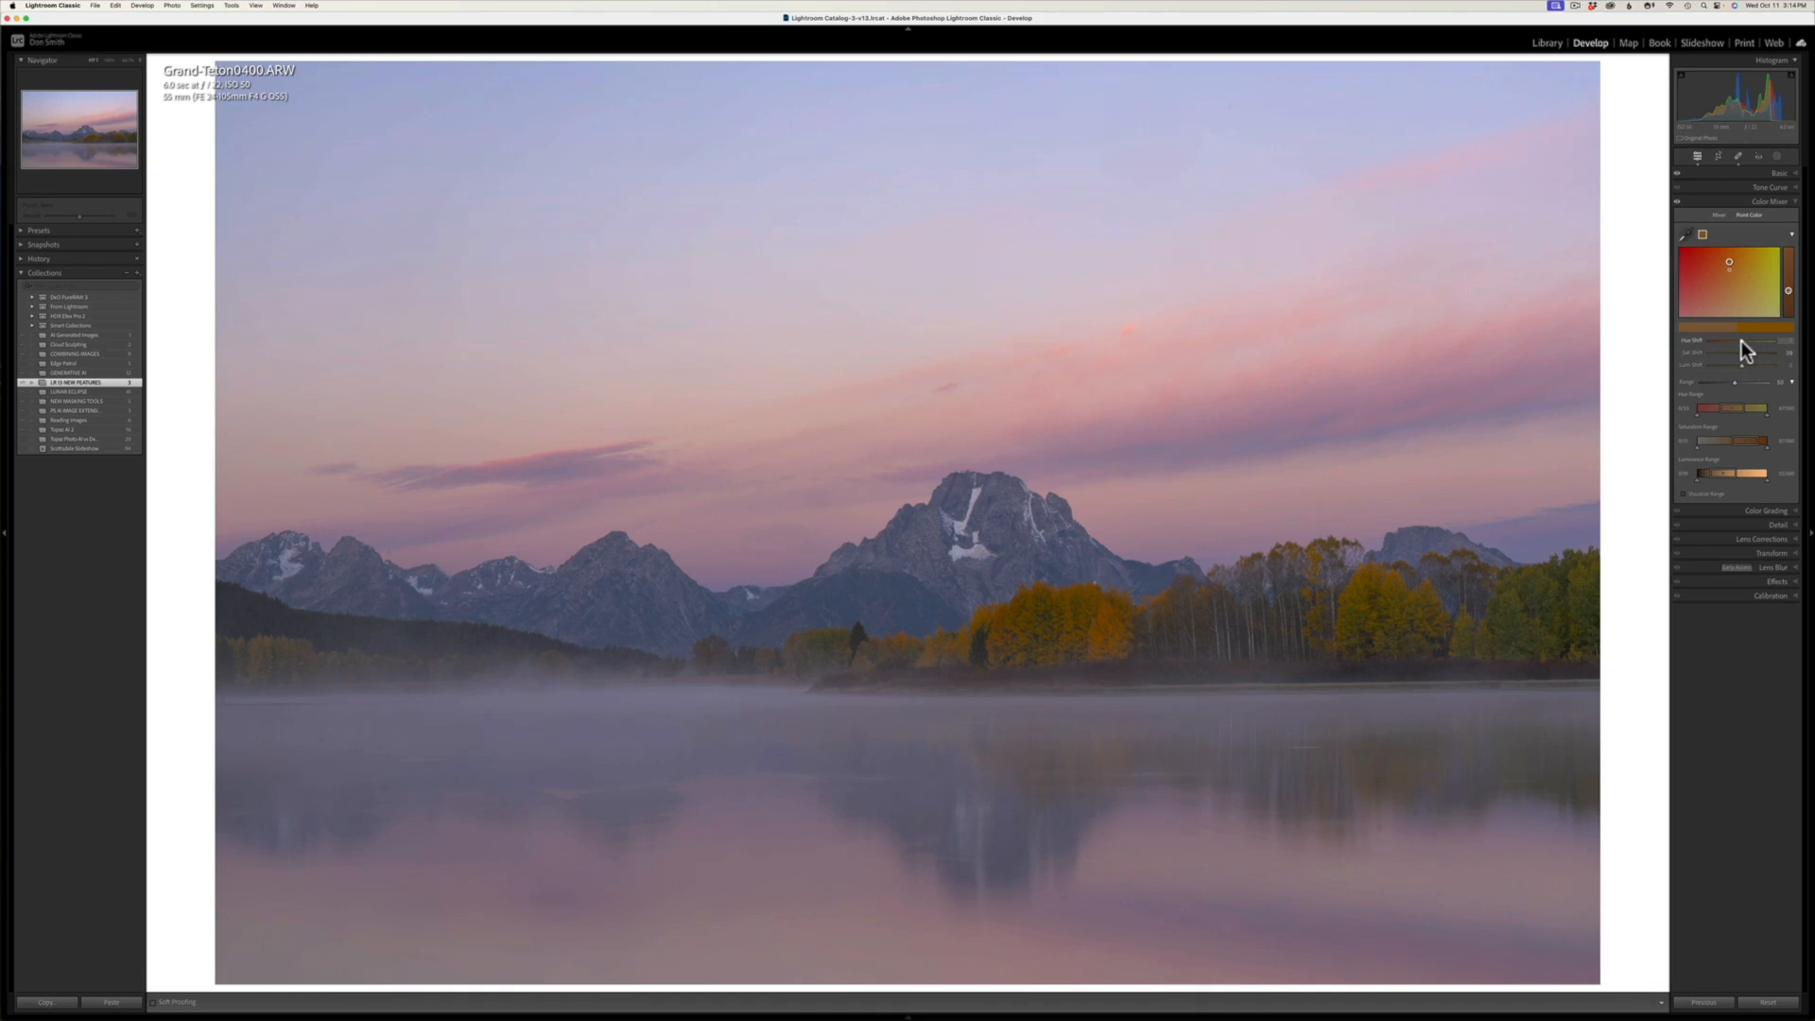
{"action": "left_click_drag", "start_coordinate": [1741, 343], "coordinate": [1749, 344]}
{"action": "mouse_move", "coordinate": [1736, 276]}
{"action": "left_mouse_down"}
{"action": "mouse_move", "coordinate": [1742, 295]}
{"action": "mouse_move", "coordinate": [1735, 274]}
{"action": "left_mouse_up"}
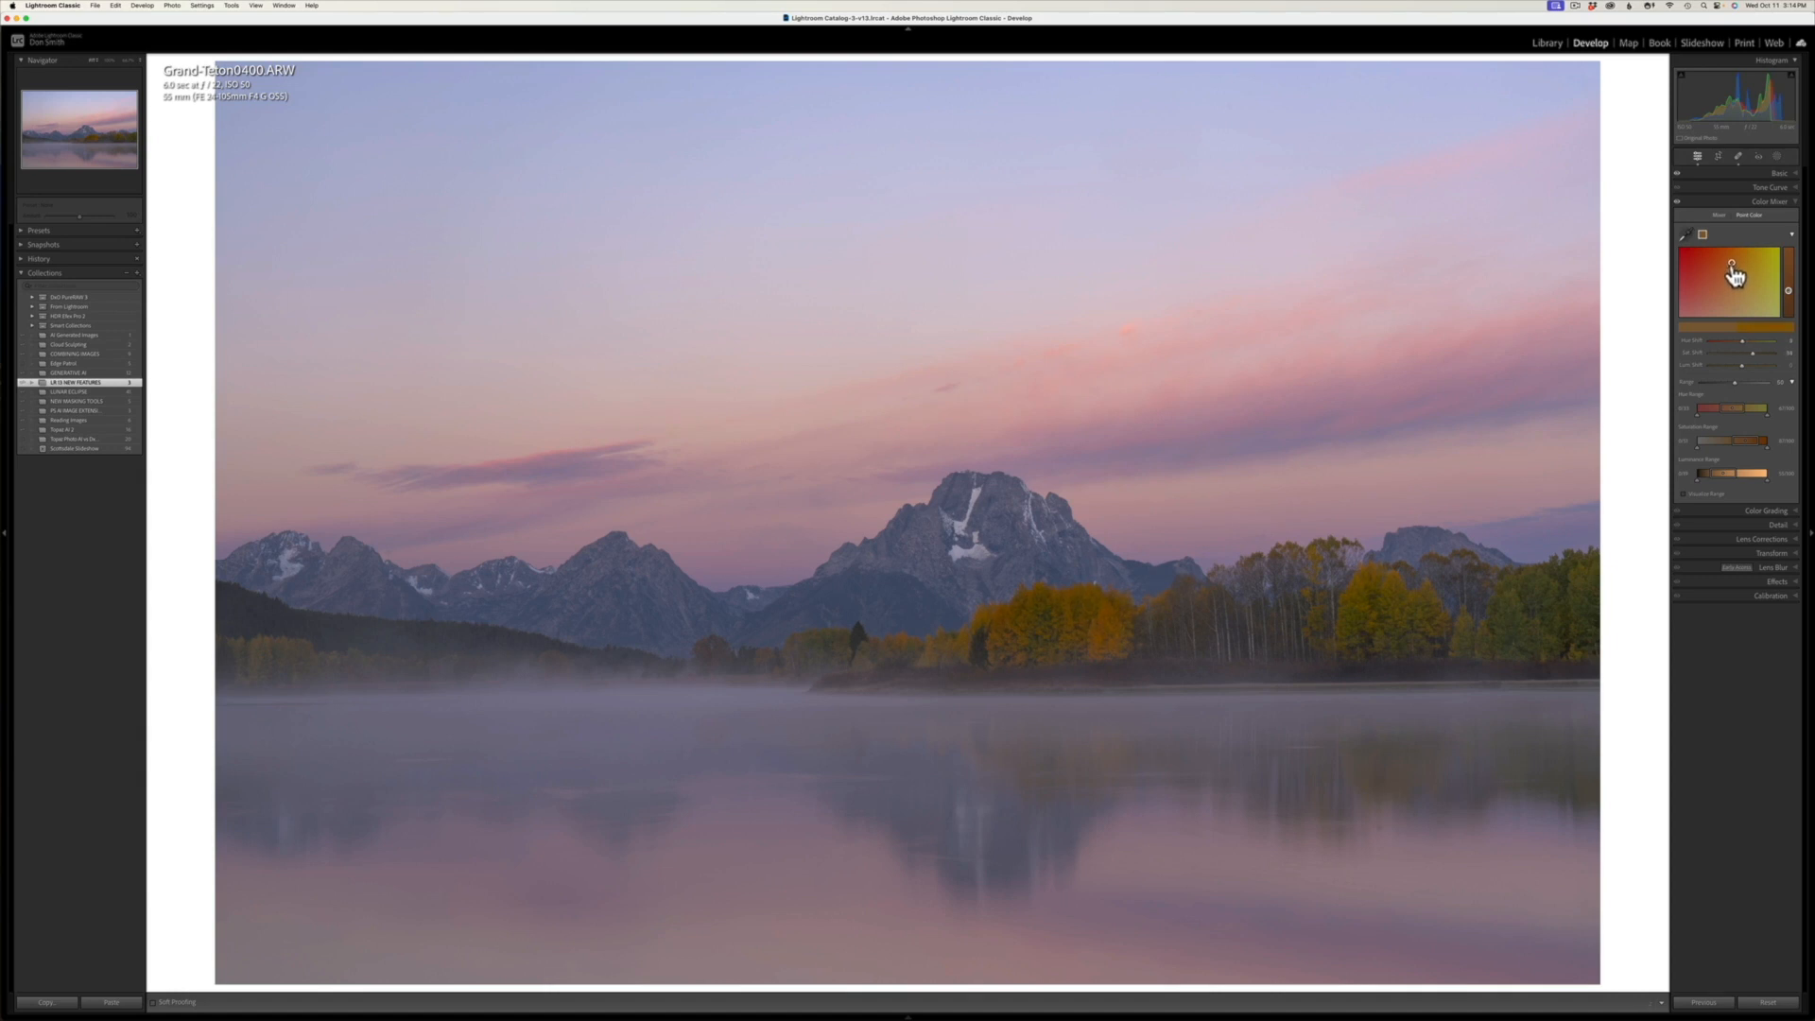
Step: Sample the green trees at the photo's right edge as a second Point Color swatch, and increase its saturation
{"action": "left_click", "coordinate": [1694, 238]}
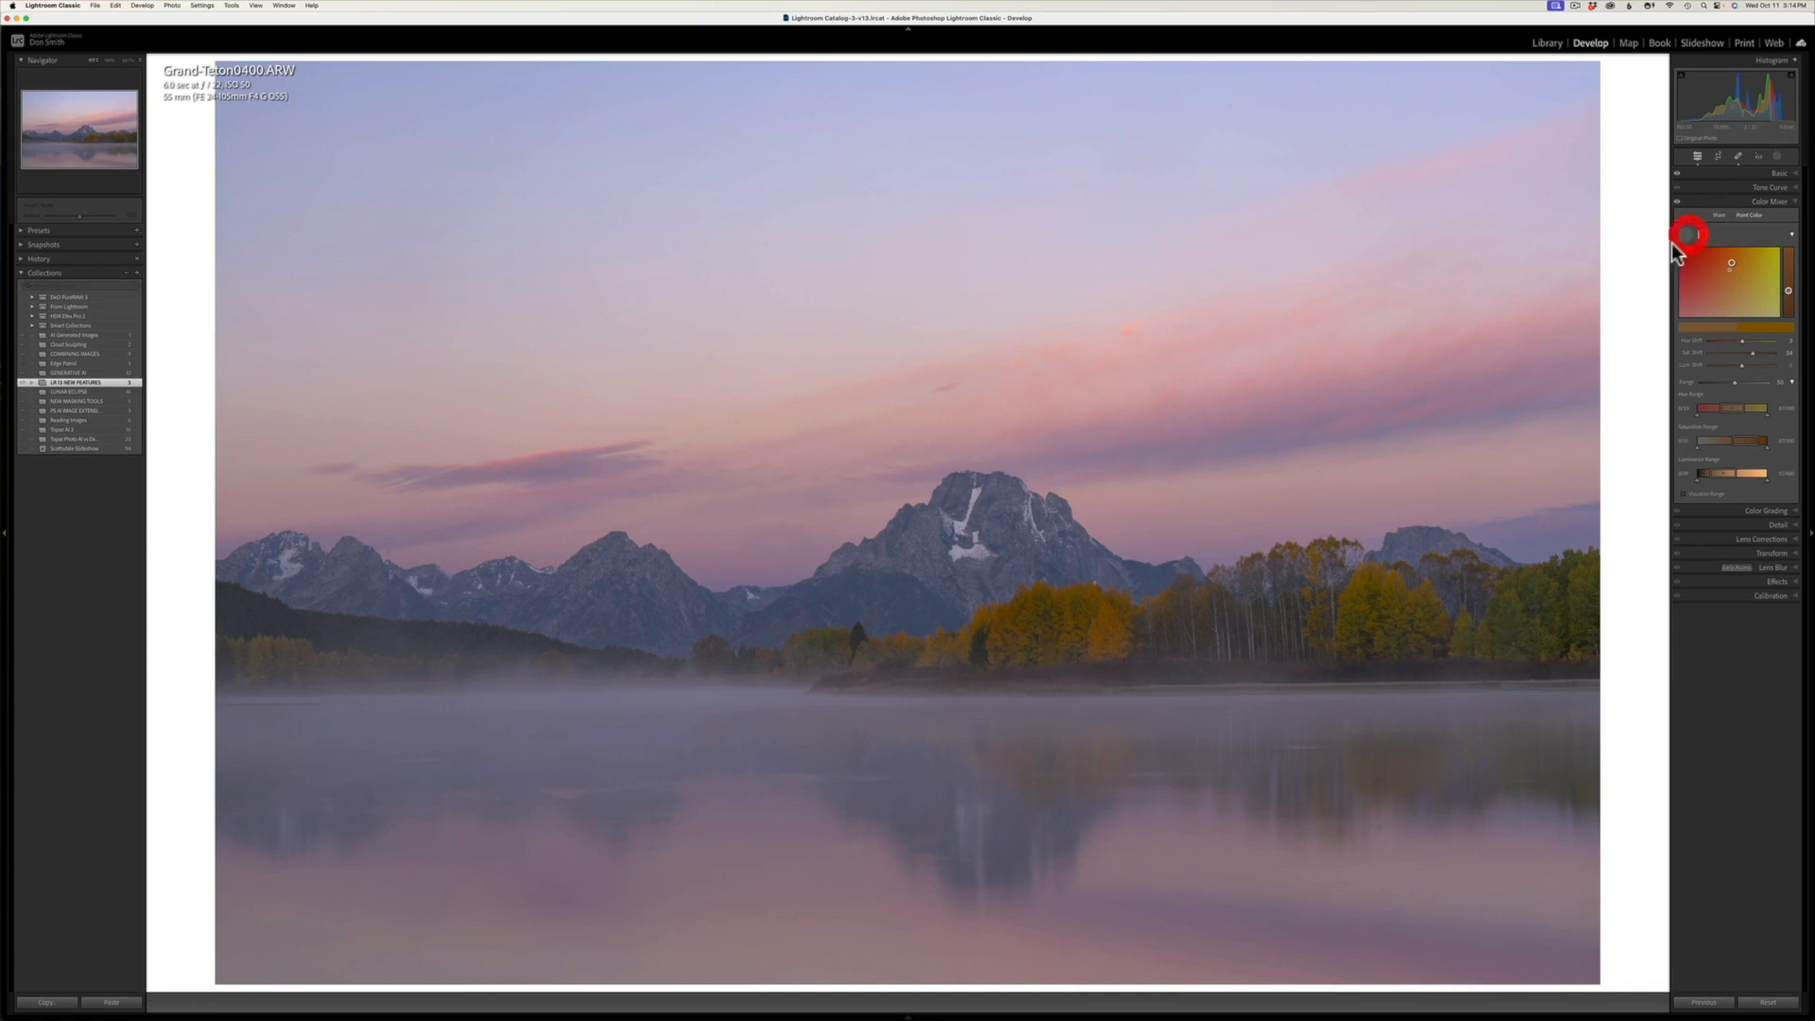
{"action": "left_click", "coordinate": [1582, 635]}
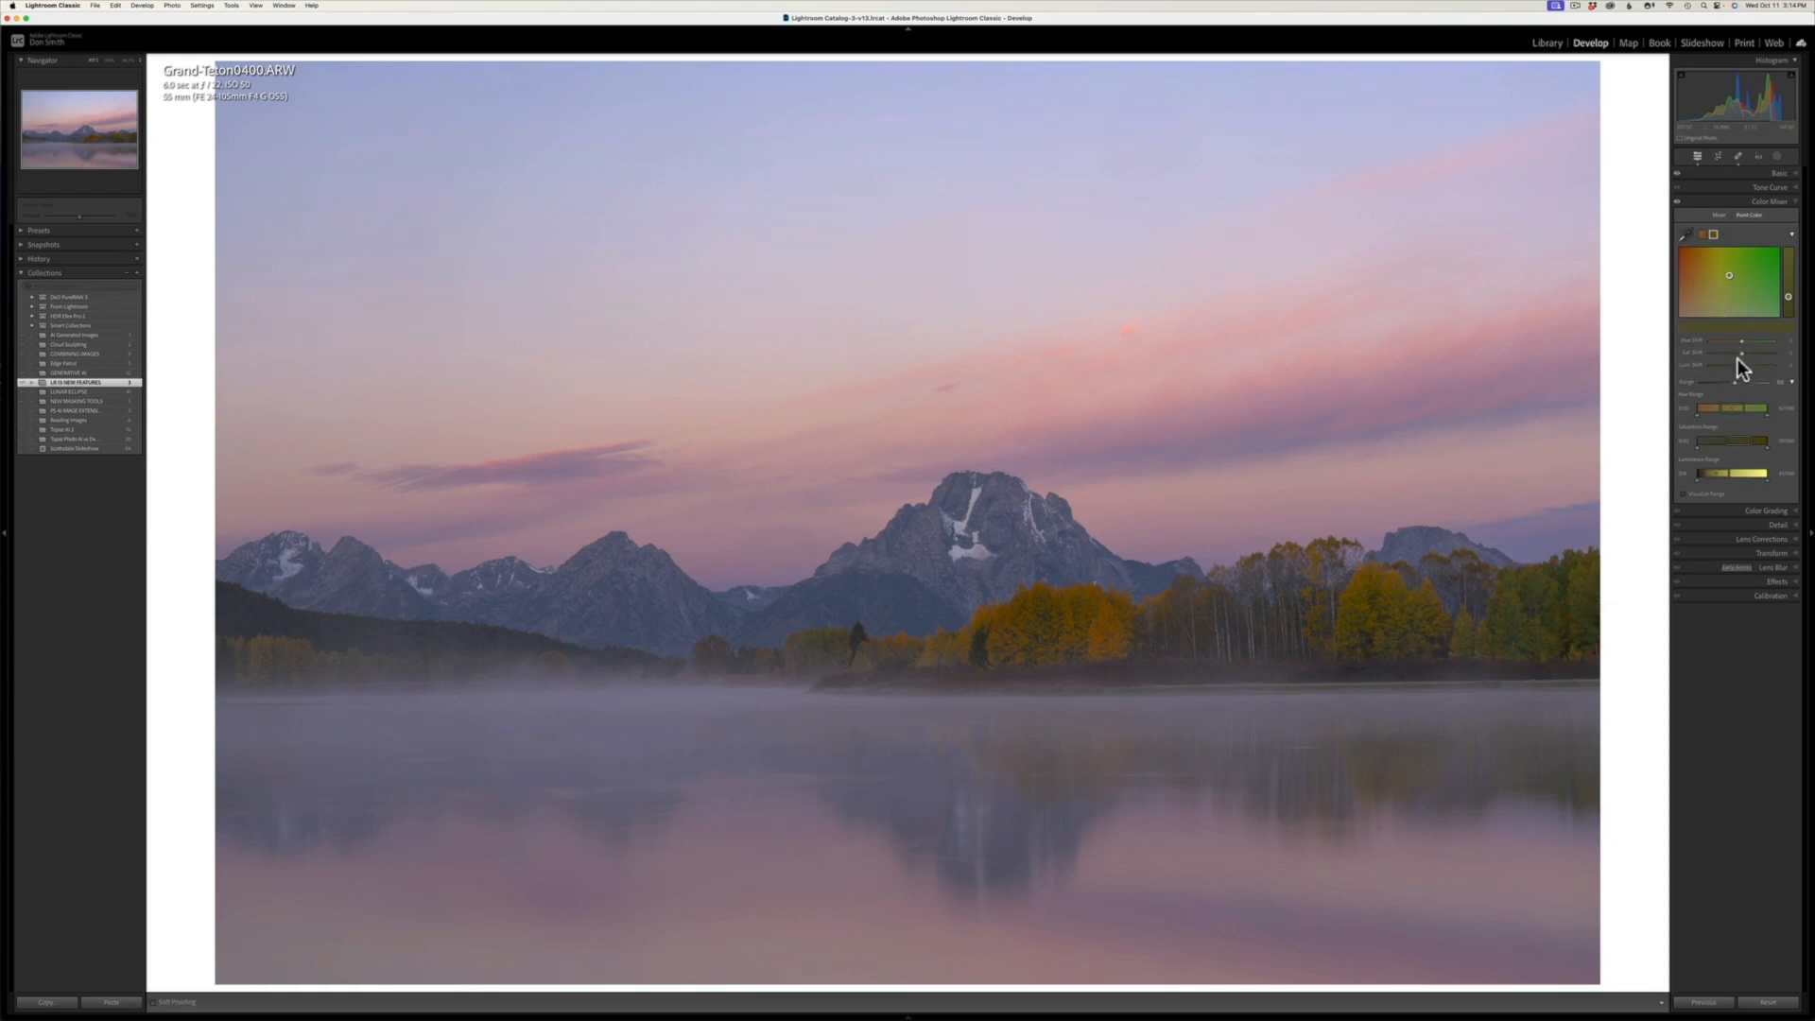
{"action": "mouse_move", "coordinate": [1744, 354]}
{"action": "left_mouse_down"}
{"action": "mouse_move", "coordinate": [1786, 275]}
{"action": "mouse_move", "coordinate": [1778, 300]}
{"action": "left_mouse_up"}
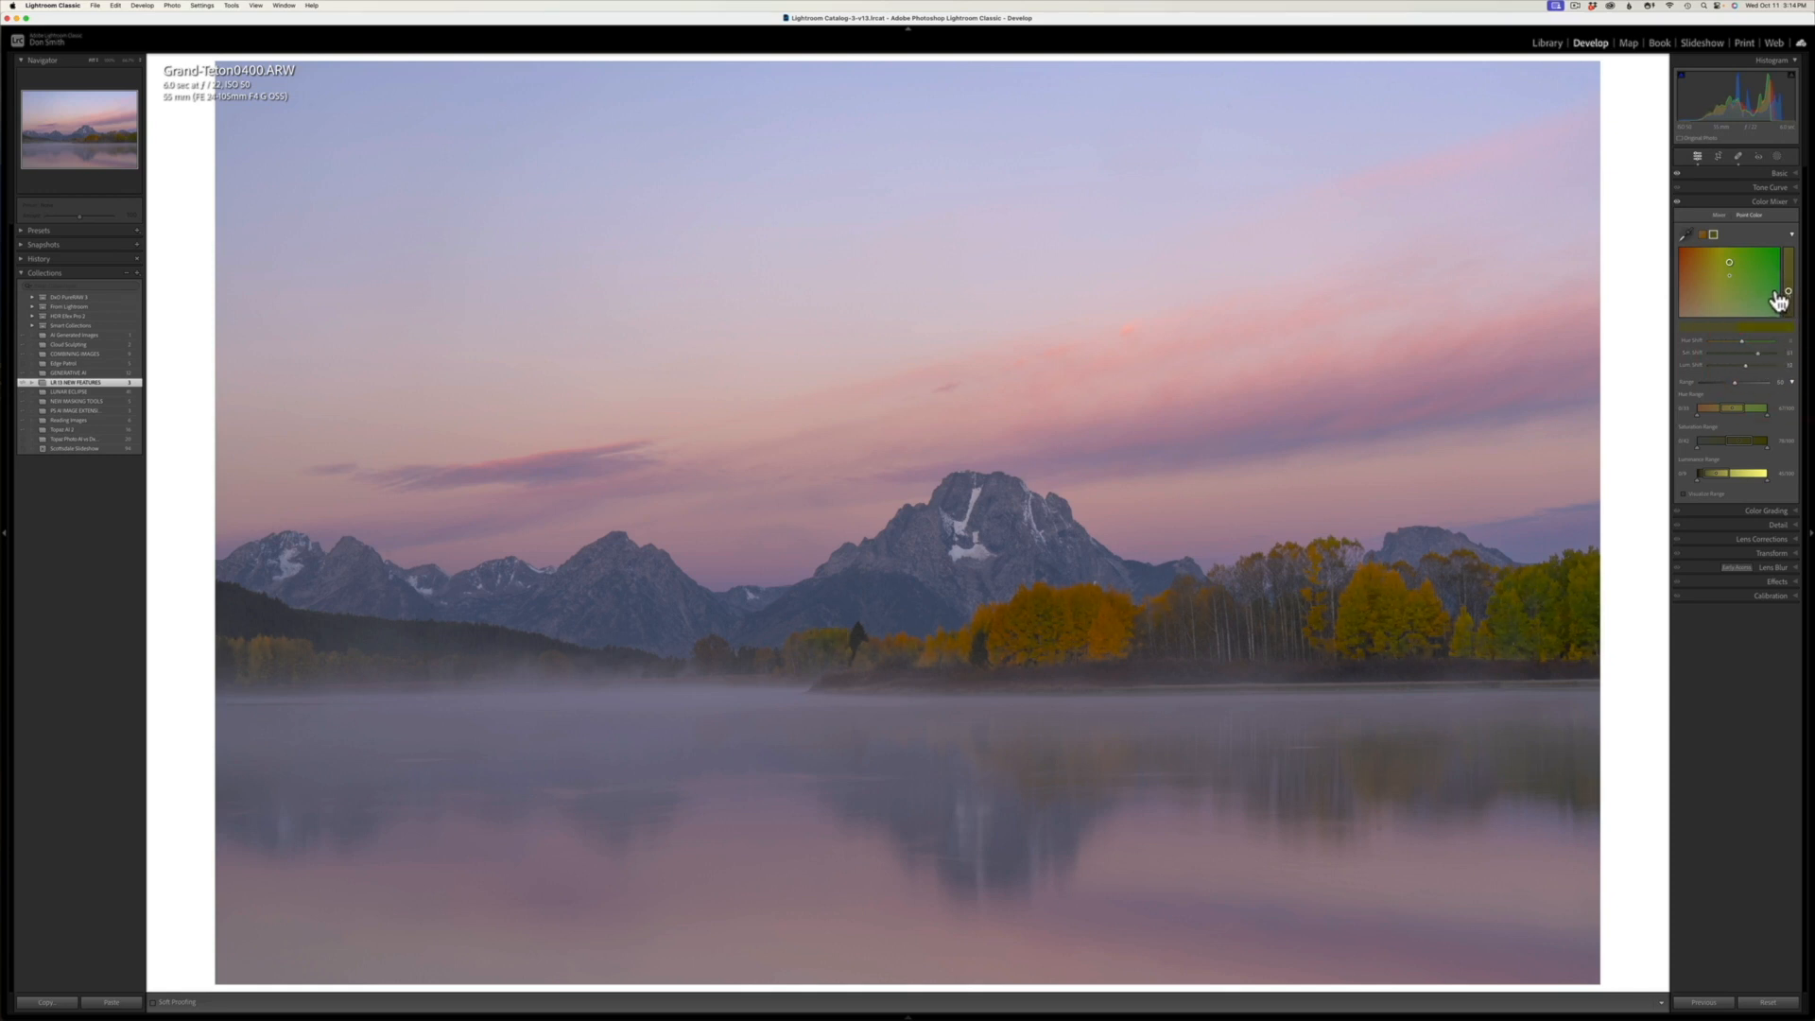
Step: Delete the Point Color swatch sampled from the orange lakeside trees
{"action": "left_click", "coordinate": [1706, 238]}
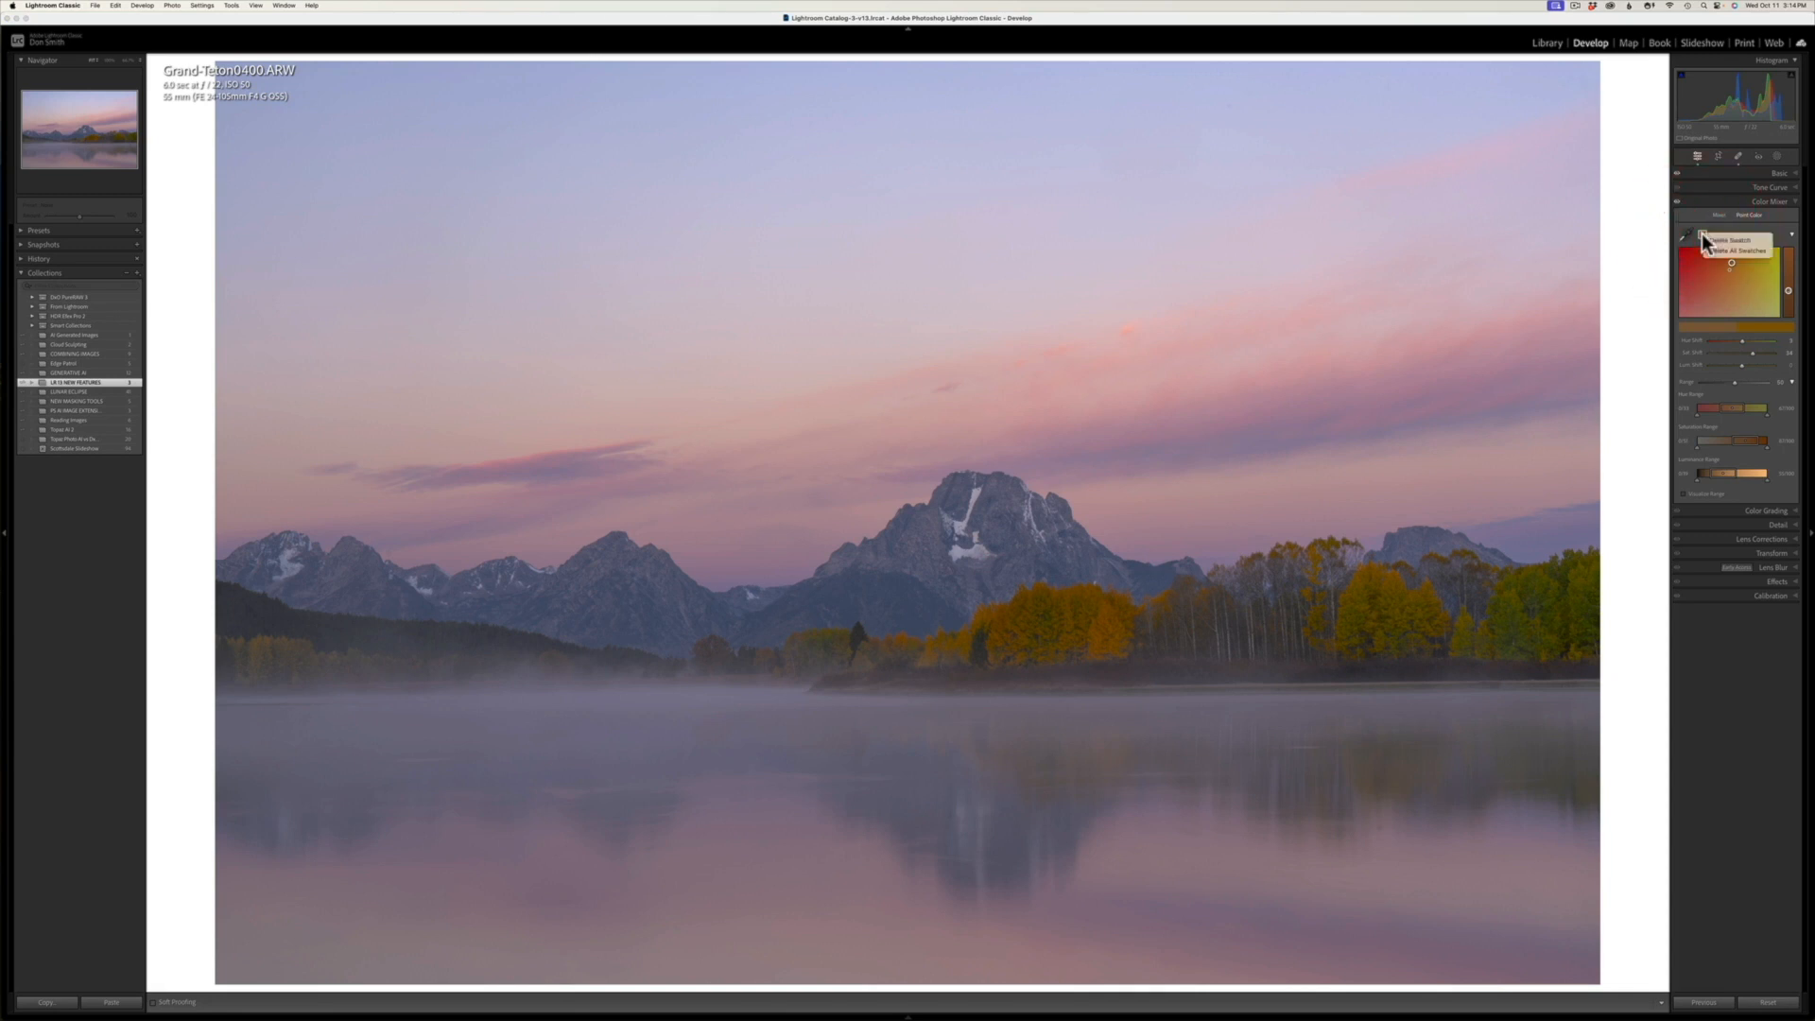
{"action": "right_click", "coordinate": [1712, 238]}
{"action": "left_click", "coordinate": [1727, 242]}
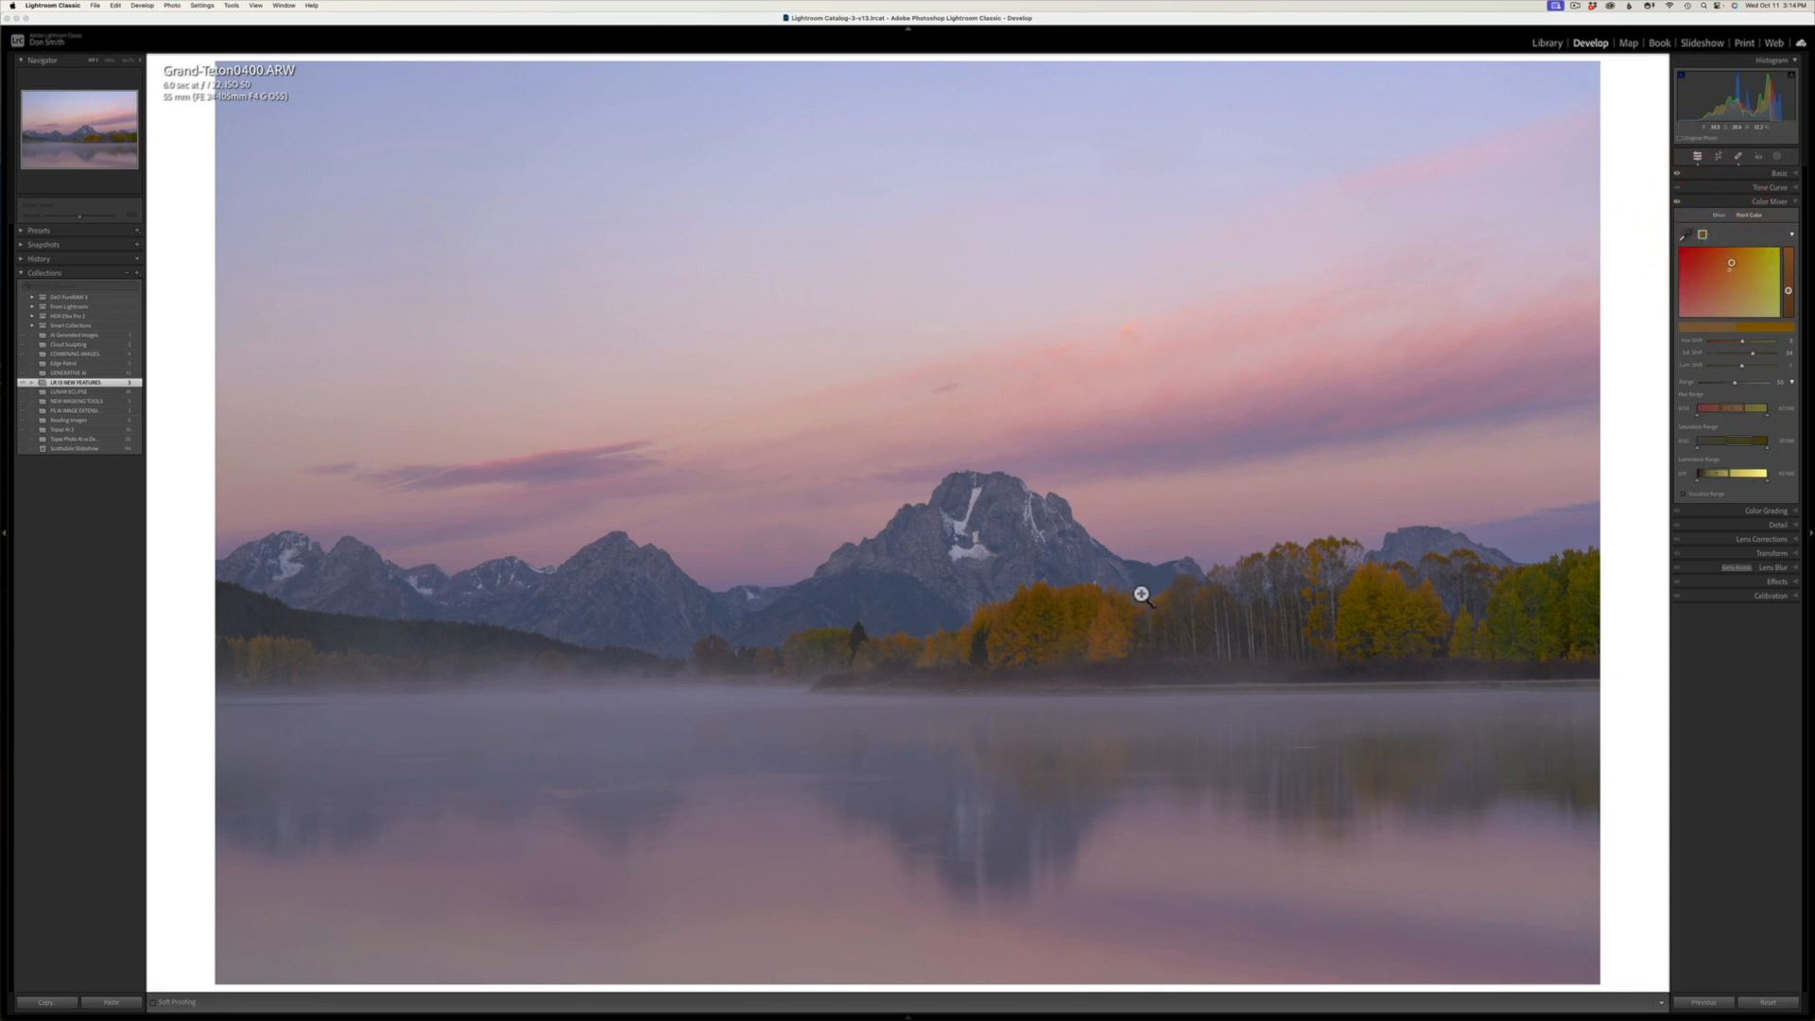
Step: Resample the orange lakeside trees as a Point Color swatch, try a saturation boost, reset it, and raise the swatch's luminance instead
{"action": "left_click", "coordinate": [1688, 234]}
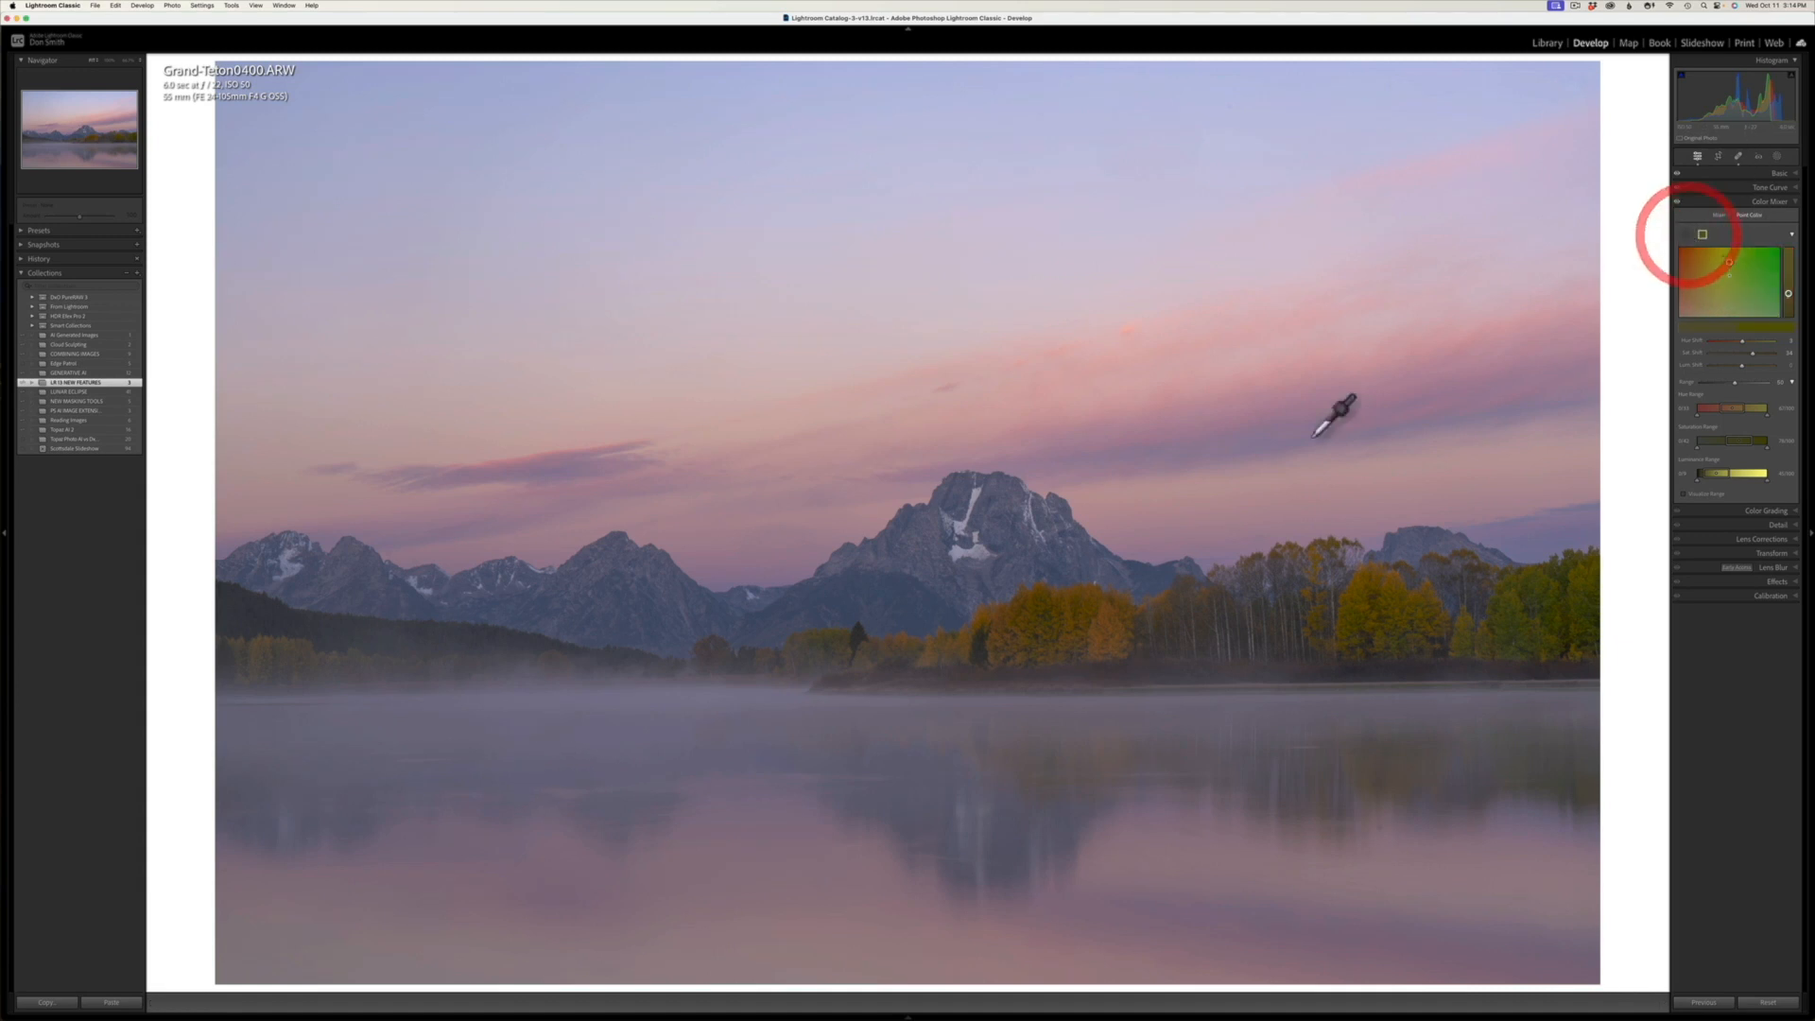
{"action": "left_click", "coordinate": [1071, 605]}
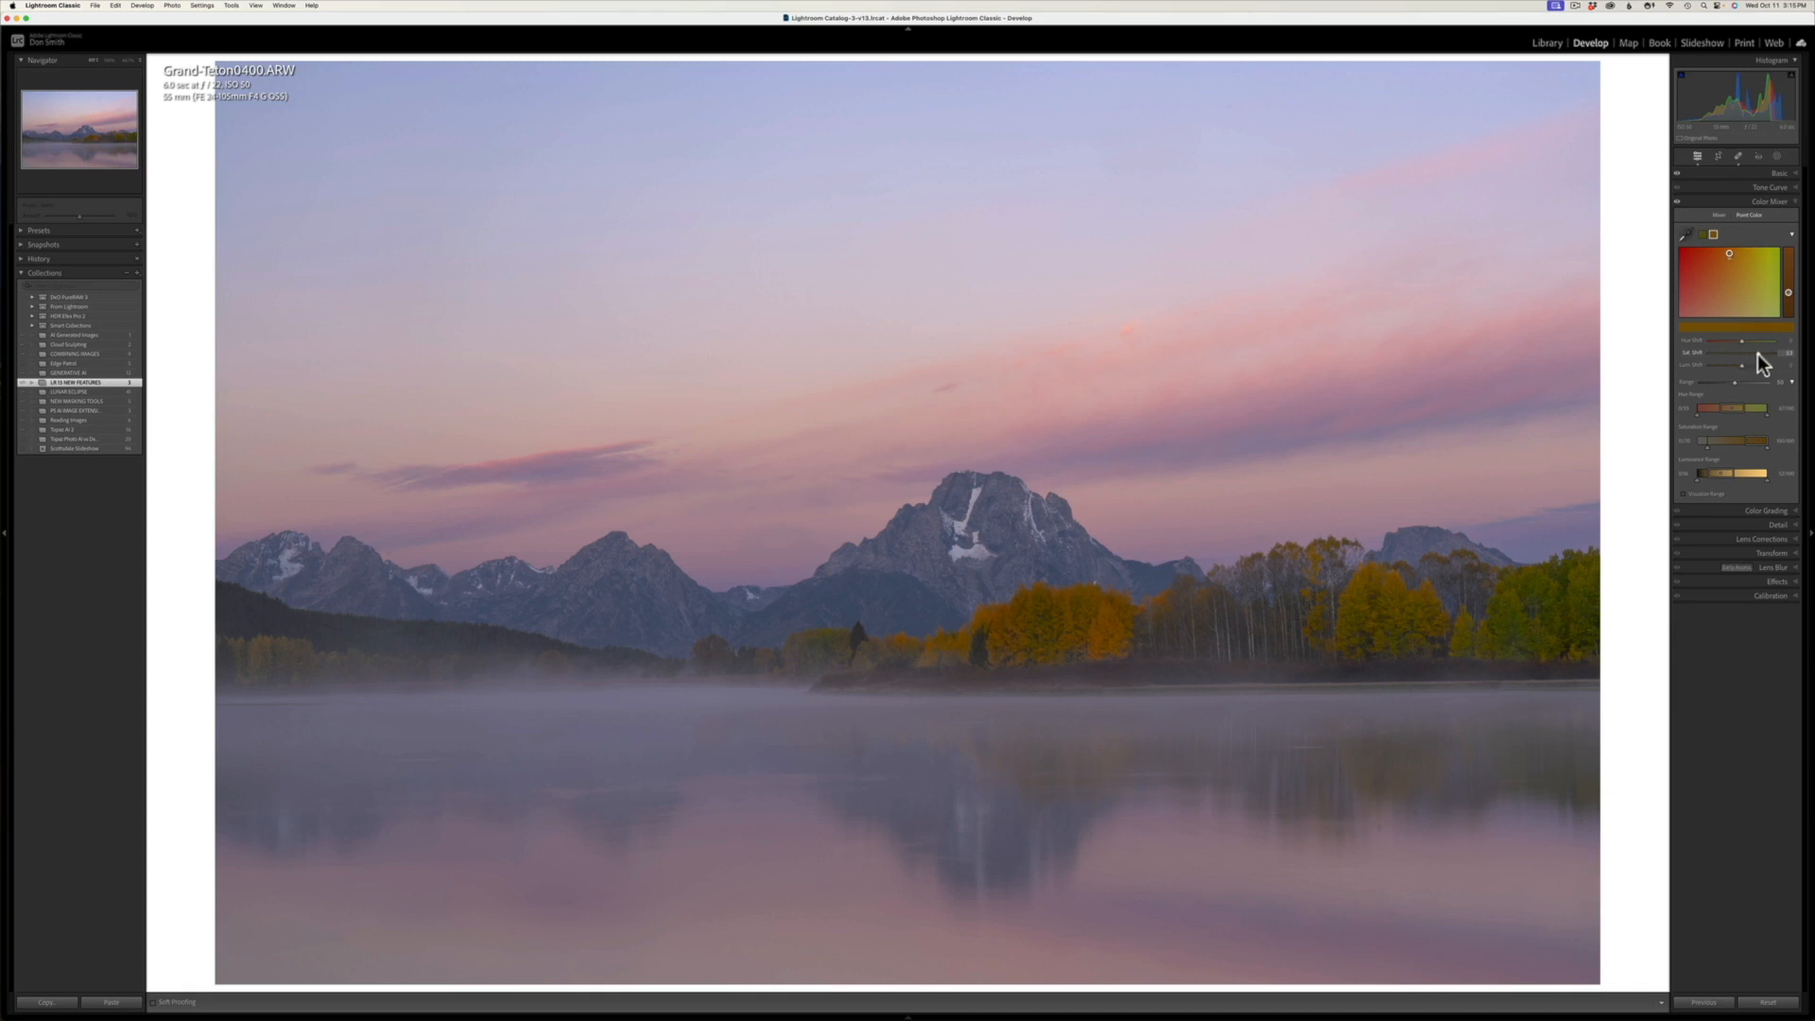
{"action": "mouse_move", "coordinate": [1757, 353]}
{"action": "left_mouse_down"}
{"action": "mouse_move", "coordinate": [1735, 354]}
{"action": "mouse_move", "coordinate": [1755, 366]}
{"action": "left_mouse_up"}
{"action": "left_click", "coordinate": [1743, 367]}
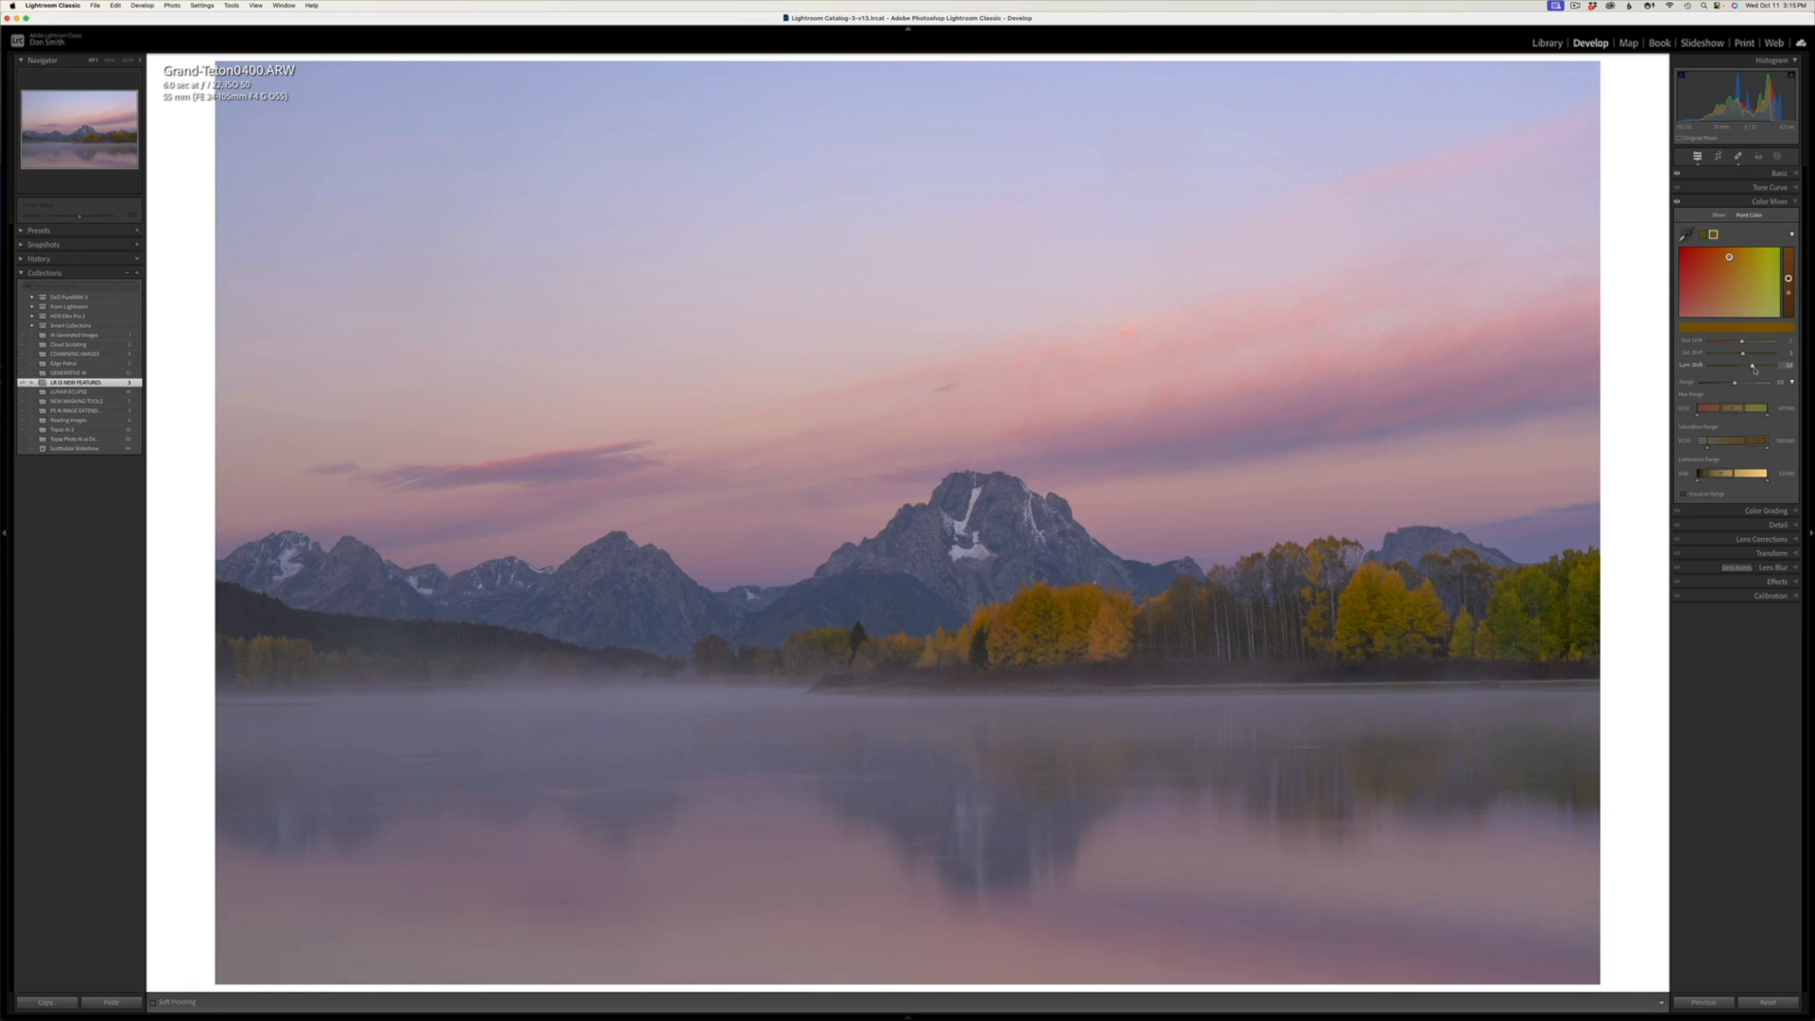
{"action": "left_click_drag", "start_coordinate": [1757, 367], "coordinate": [1755, 371]}
{"action": "left_click", "coordinate": [1754, 369]}
Step: Sample the hazy trees on the photo's far-left shore as another Point Color swatch and try adjusting its luminance
{"action": "left_click", "coordinate": [1686, 235]}
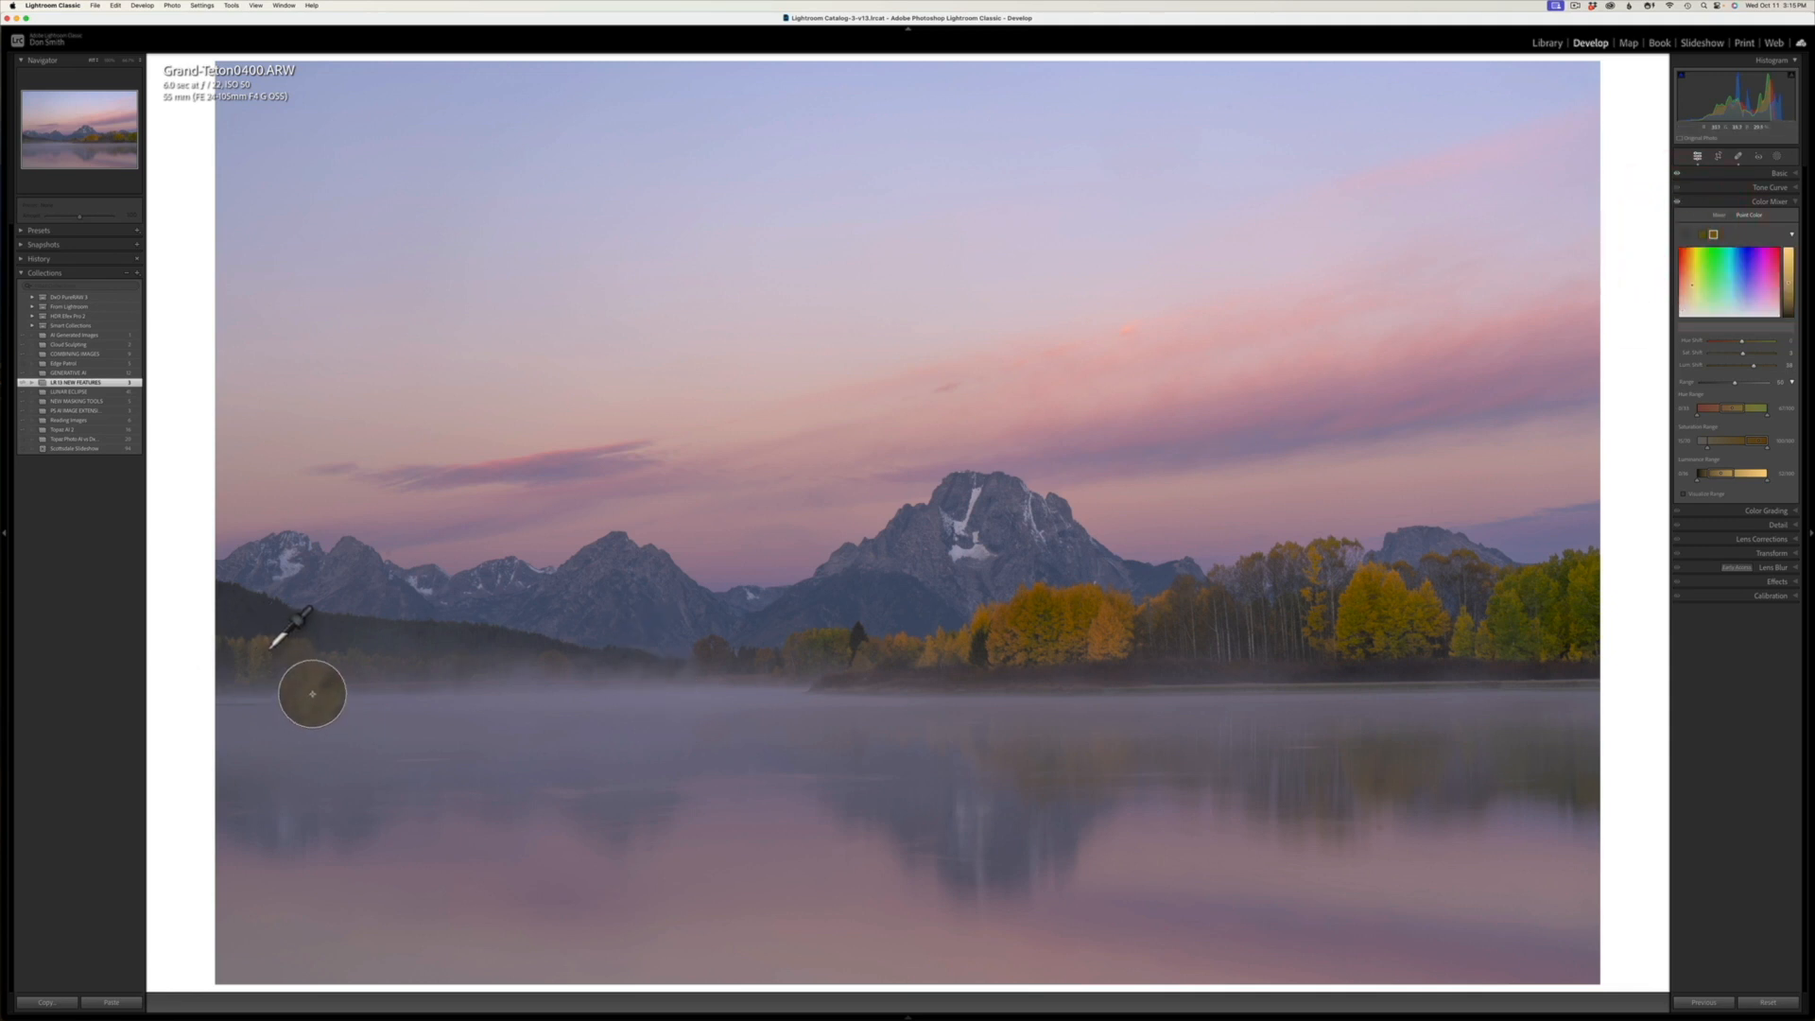
{"action": "left_click", "coordinate": [272, 647]}
{"action": "right_click", "coordinate": [952, 554]}
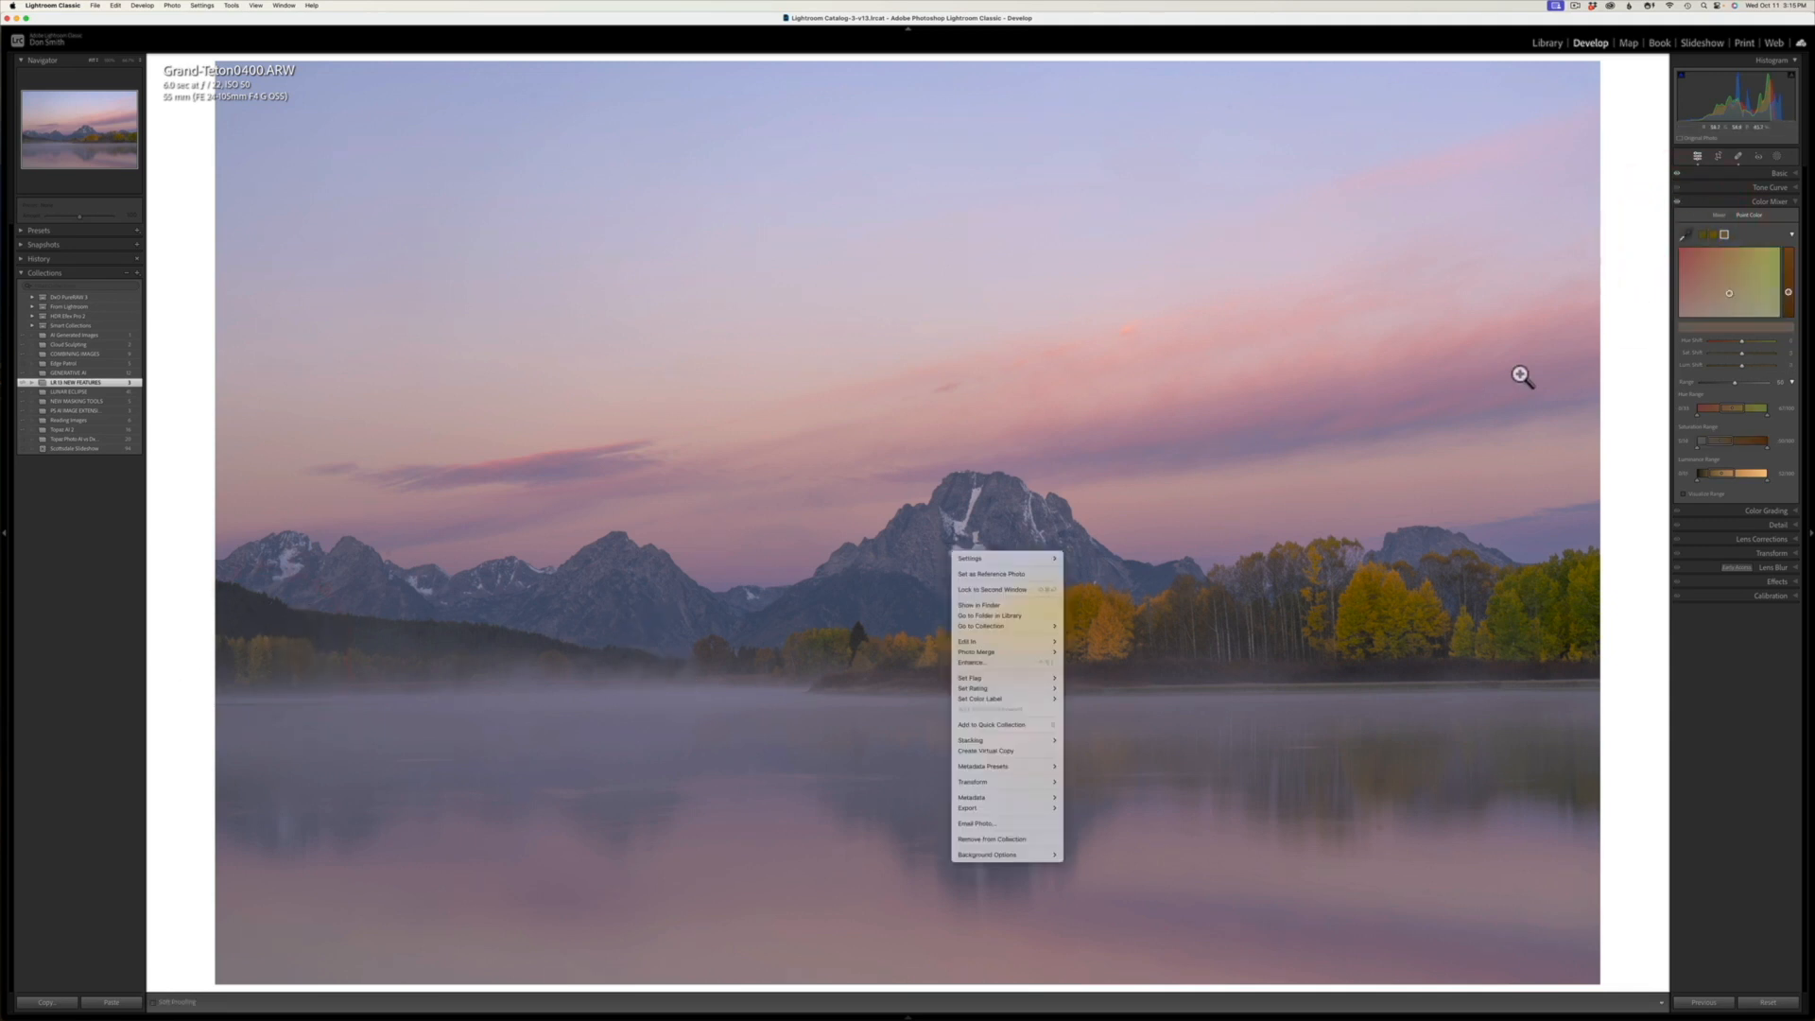
{"action": "left_click", "coordinate": [1628, 489]}
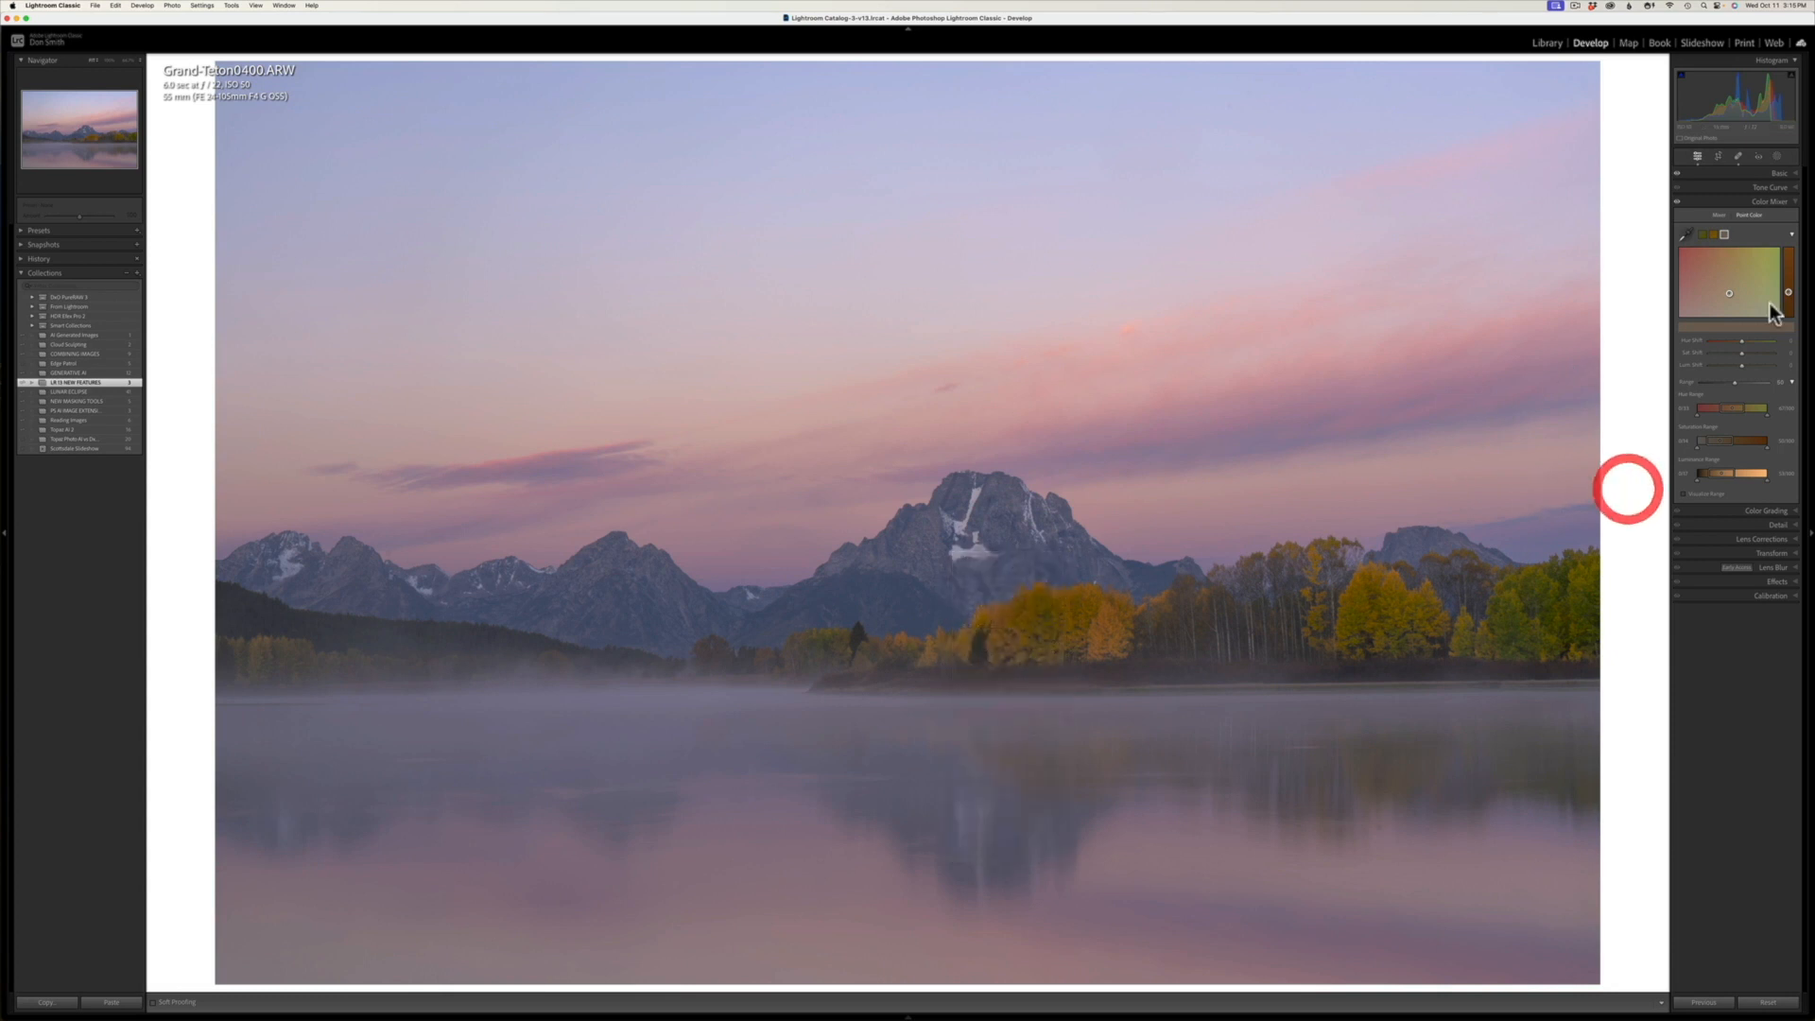
{"action": "right_click", "coordinate": [1664, 289]}
{"action": "left_click", "coordinate": [1788, 286]}
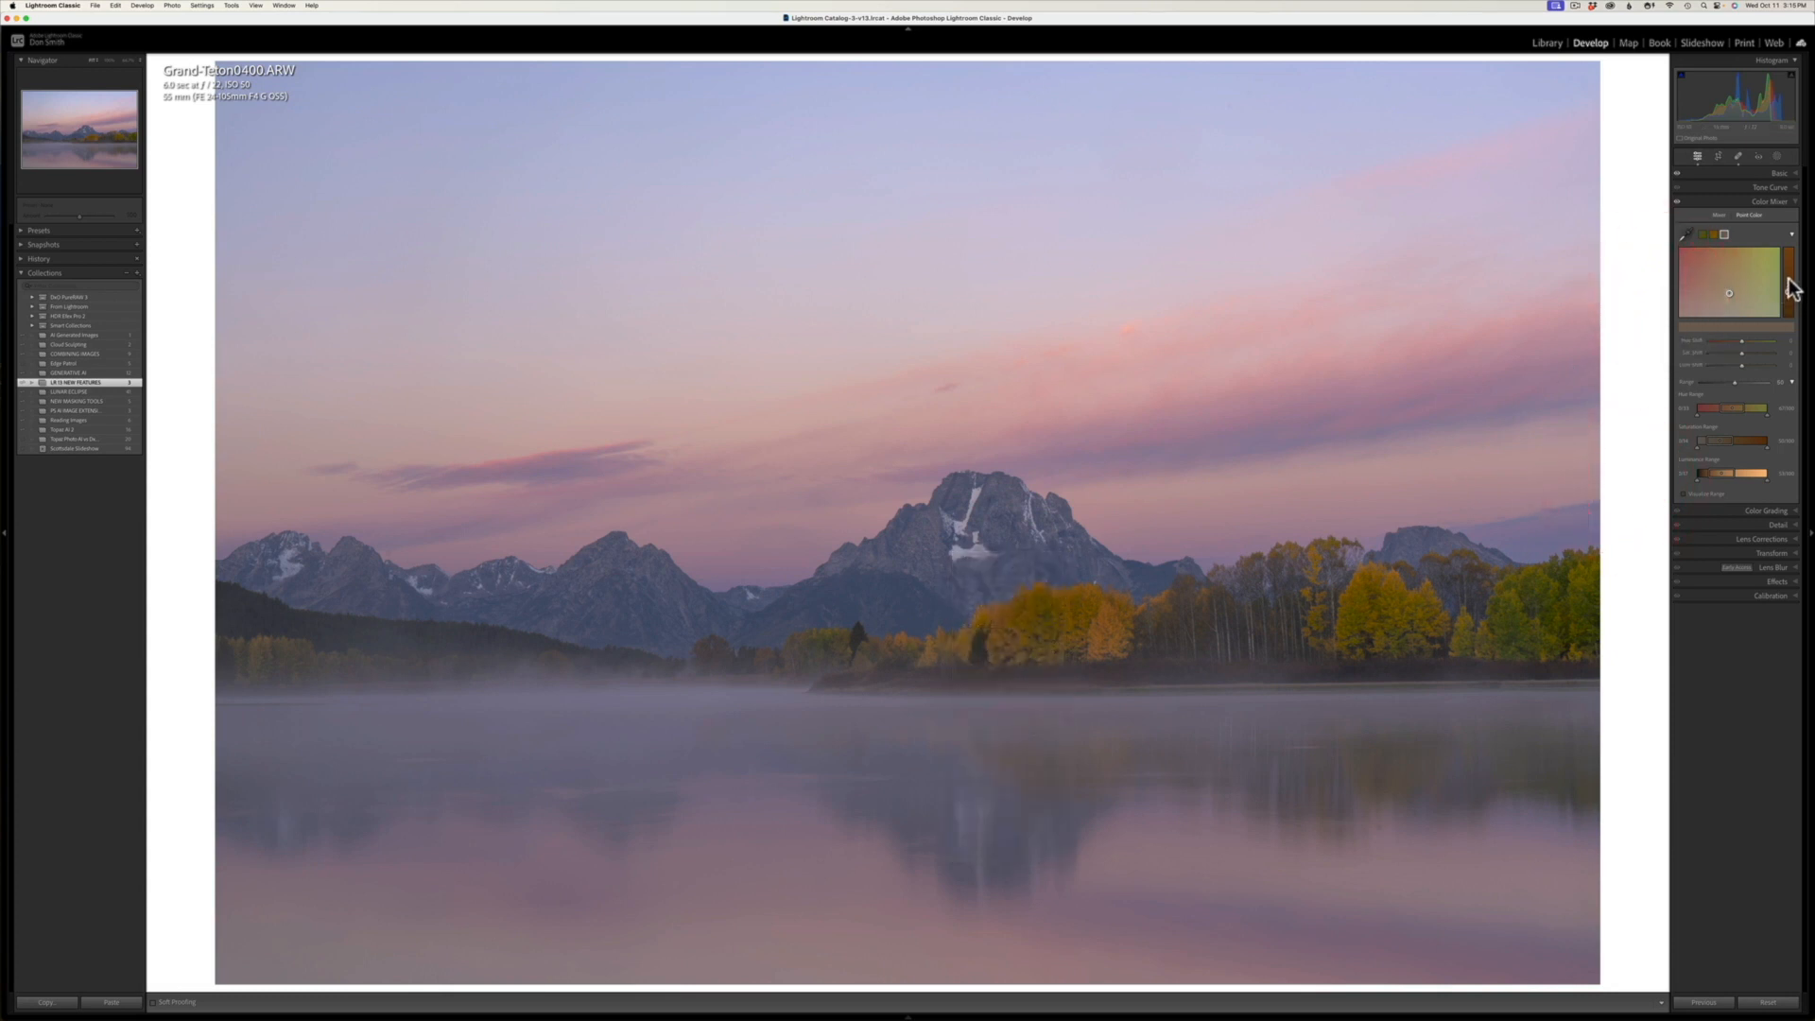
{"action": "mouse_move", "coordinate": [1792, 288]}
{"action": "left_mouse_down"}
{"action": "mouse_move", "coordinate": [1788, 264]}
{"action": "mouse_move", "coordinate": [1786, 320]}
{"action": "mouse_move", "coordinate": [1782, 286]}
{"action": "left_mouse_up"}
Step: Delete all Point Color swatches and paint a brush mask along the hazy trees on the photo's far-left shore
{"action": "right_click", "coordinate": [1725, 239]}
{"action": "left_click", "coordinate": [1741, 253]}
{"action": "left_click", "coordinate": [1776, 157]}
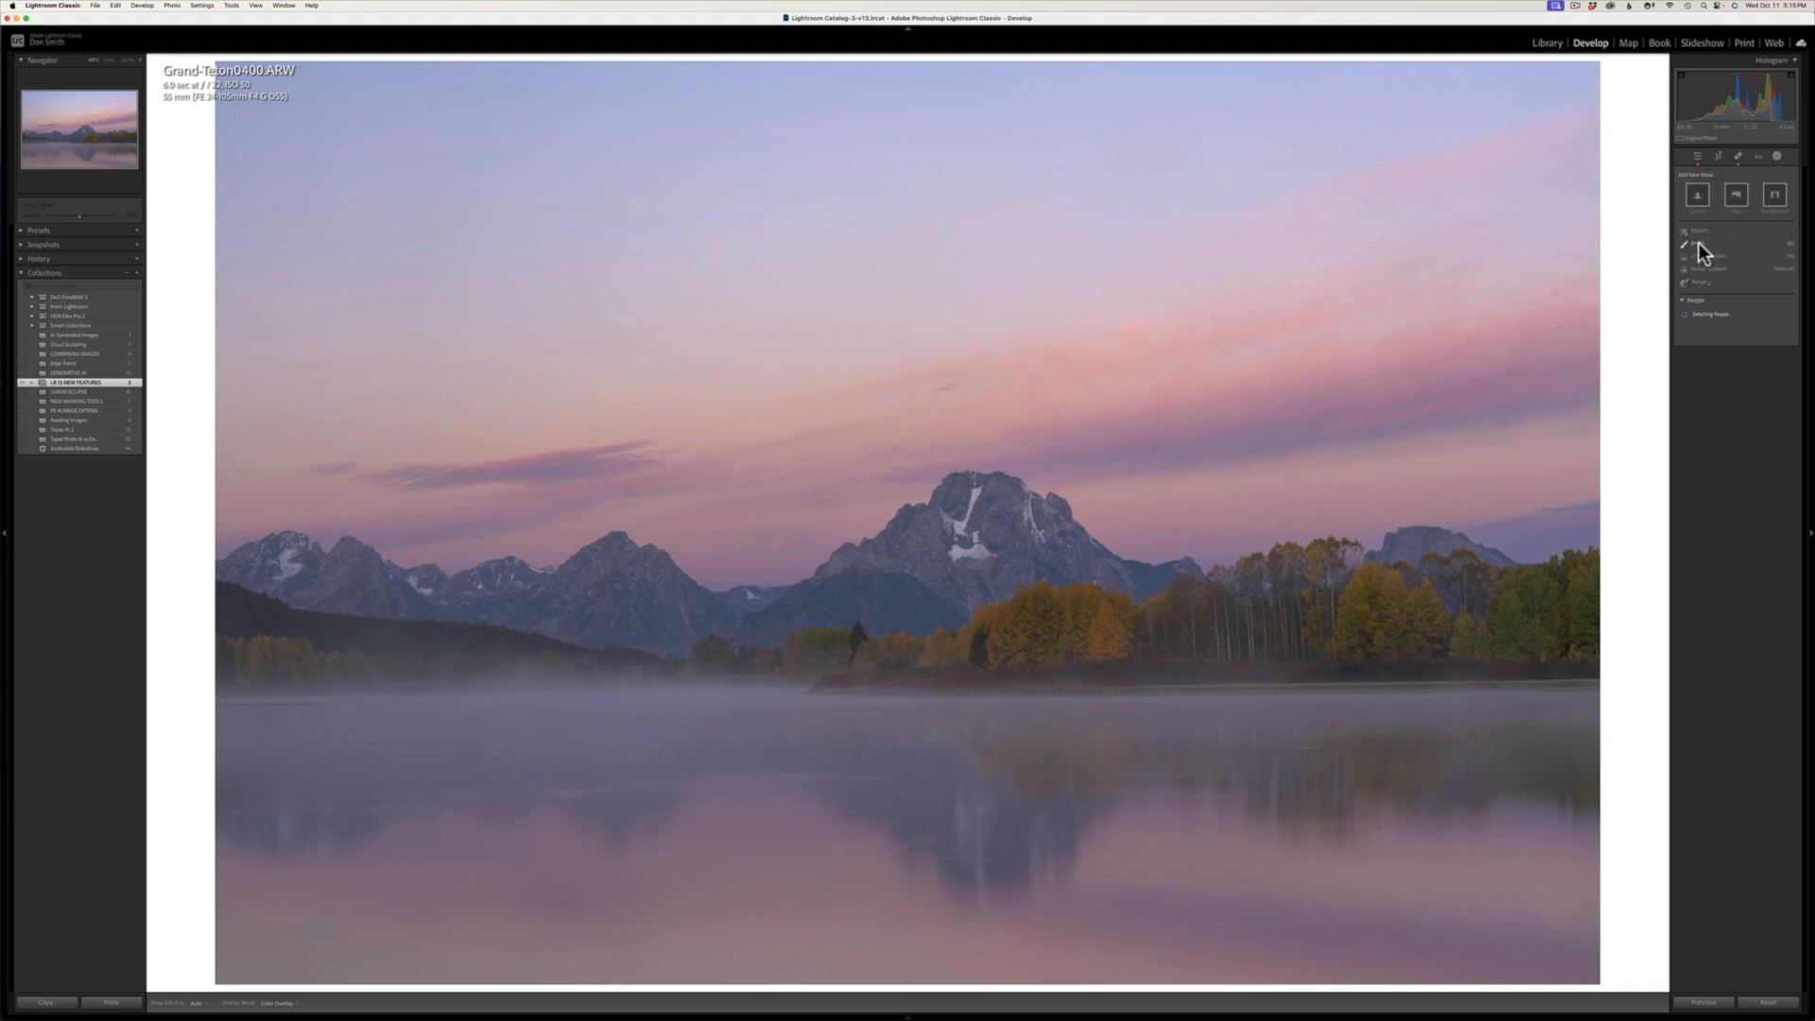
{"action": "left_click", "coordinate": [1698, 244]}
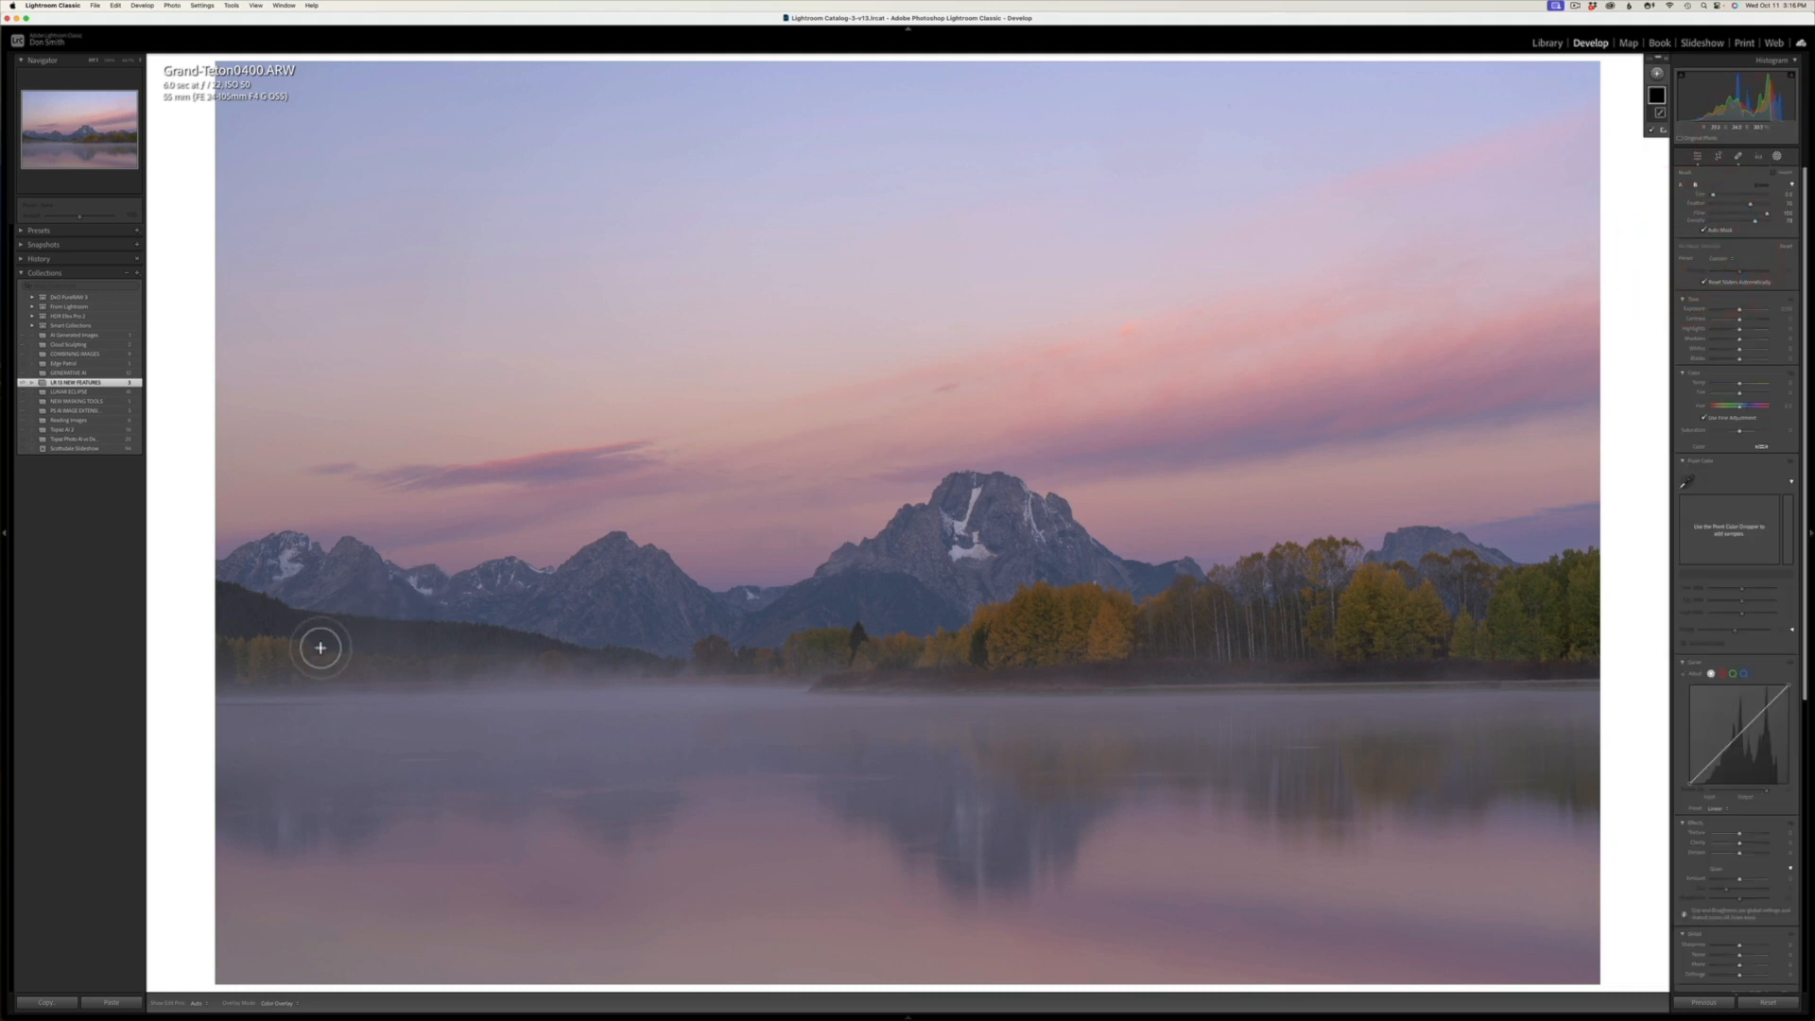
{"action": "scroll", "coordinate": [254, 685], "scroll_direction": "down", "scroll_amount": 3}
{"action": "left_click_drag", "start_coordinate": [253, 667], "coordinate": [616, 662]}
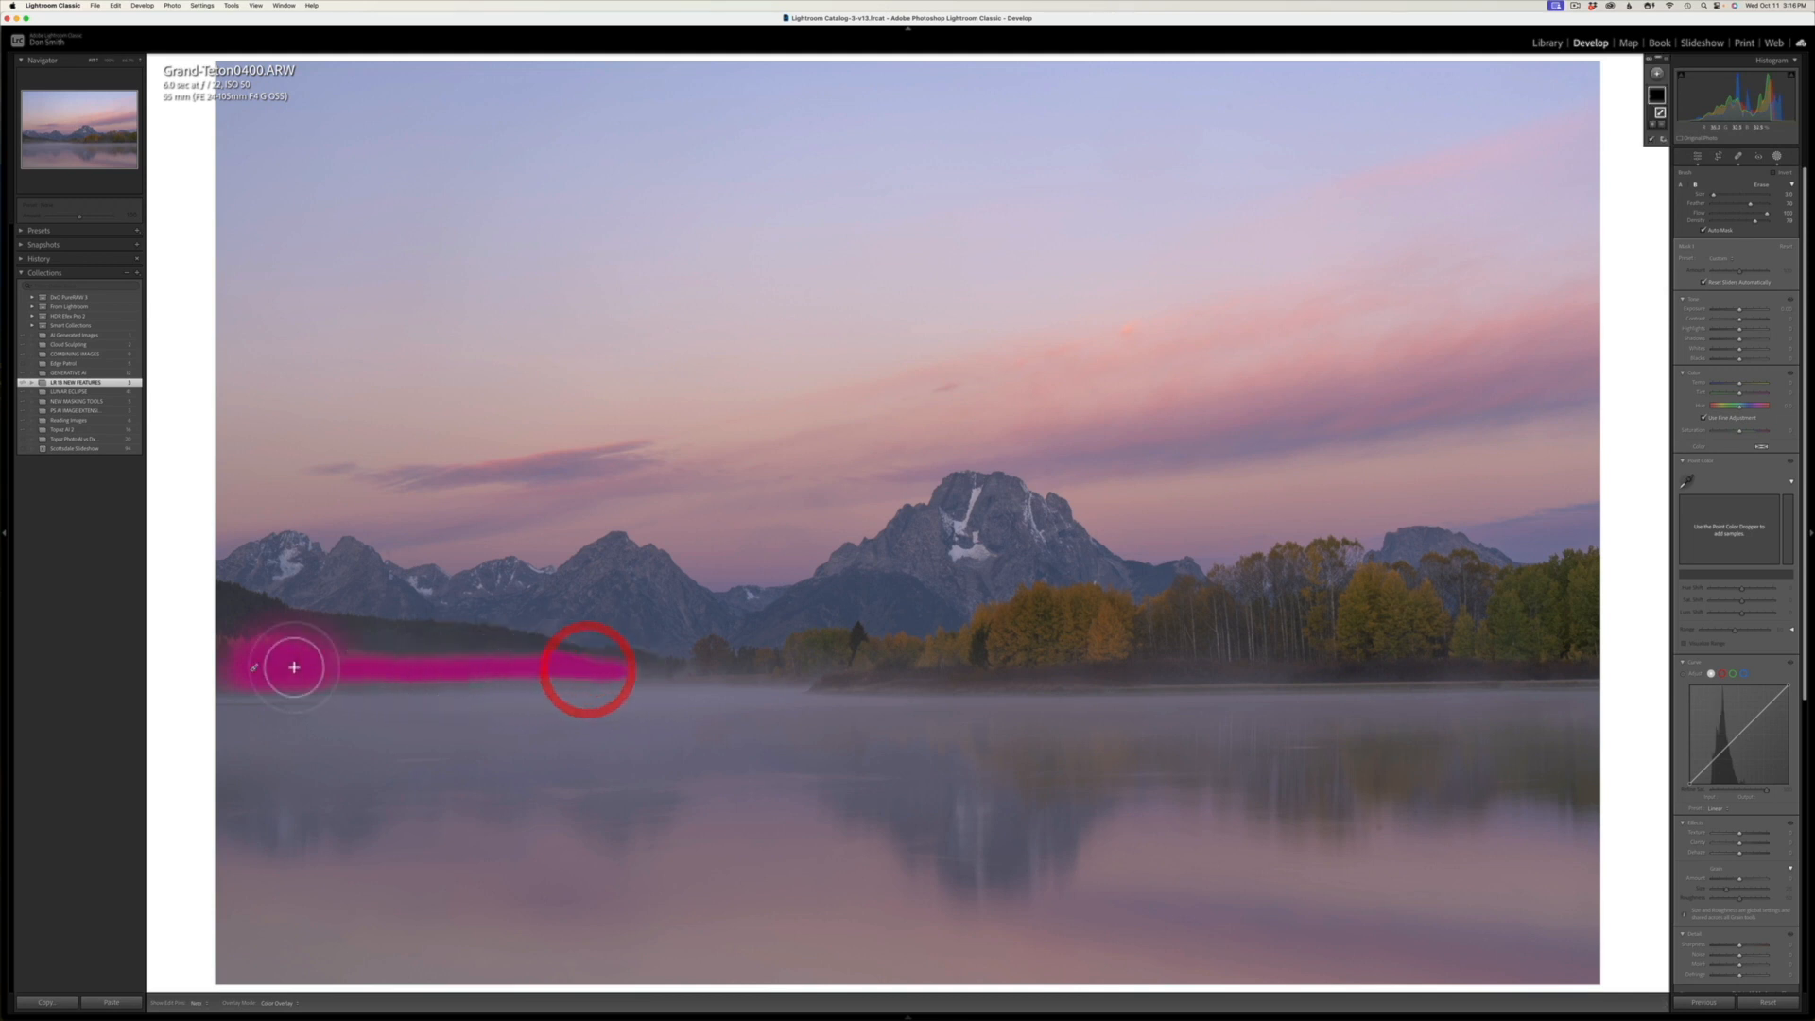
{"action": "left_click_drag", "start_coordinate": [241, 647], "coordinate": [241, 675]}
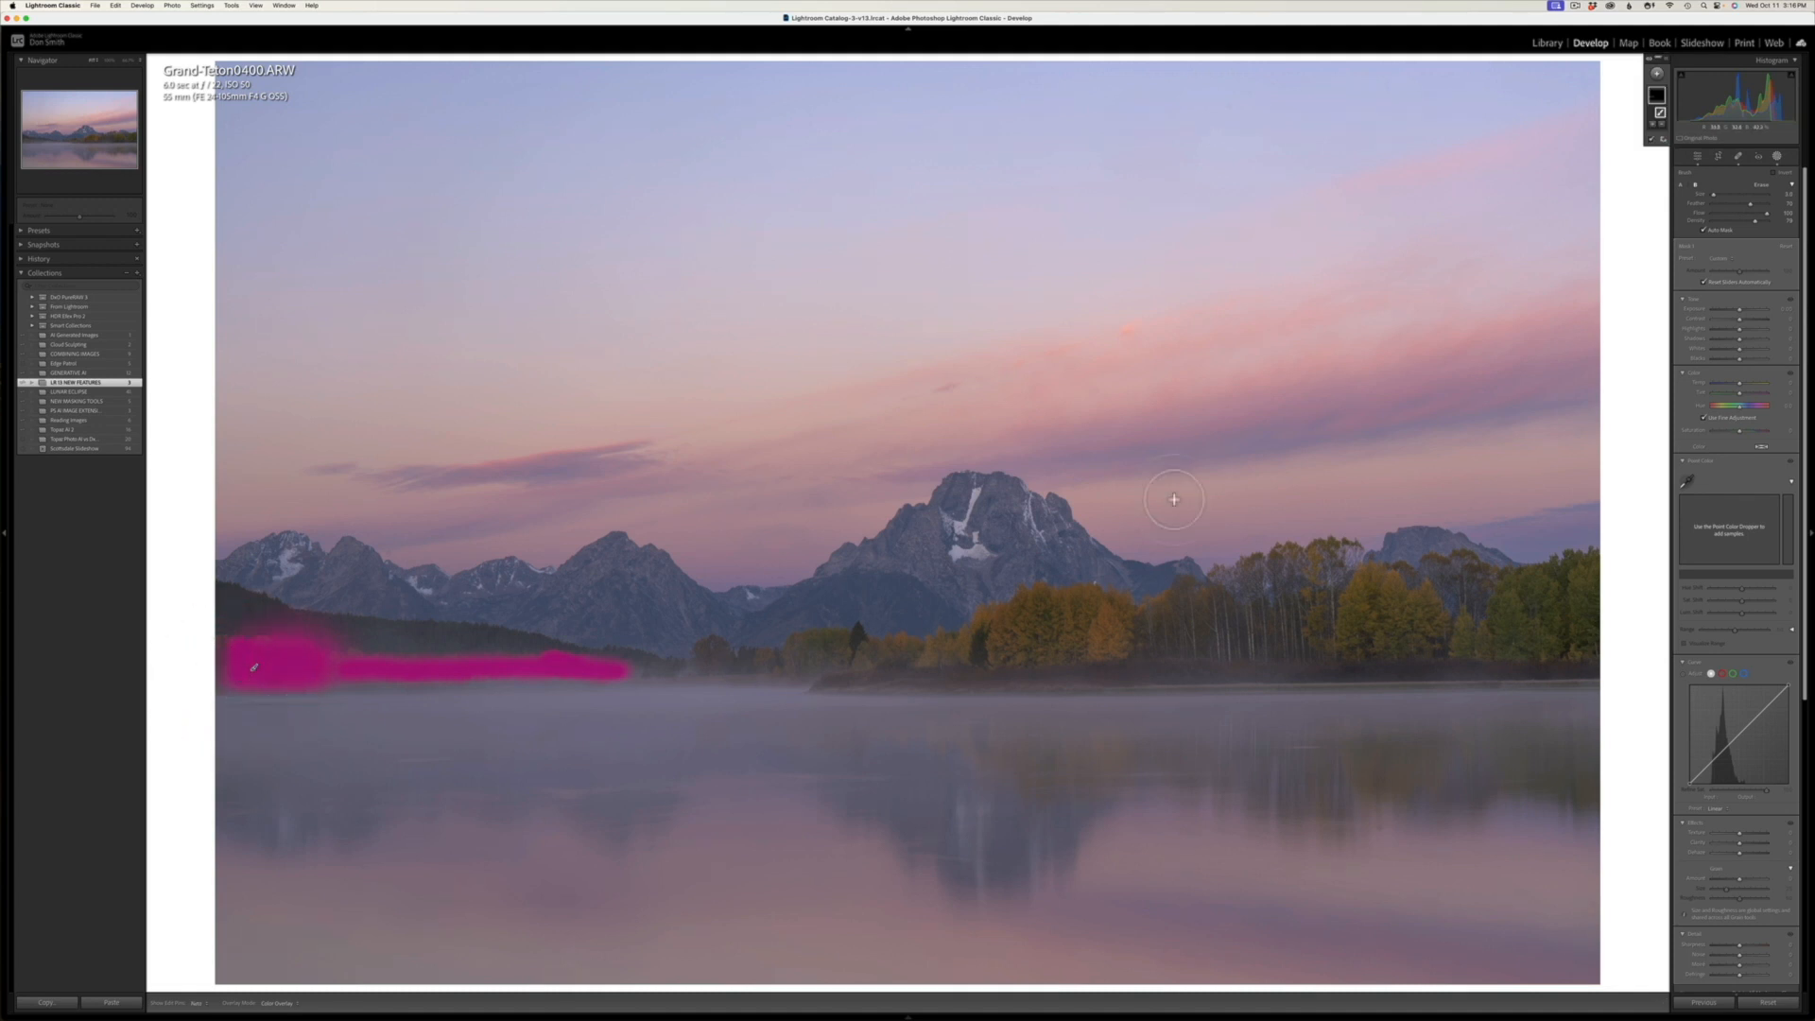
Step: Sample the far-left trees as the mask's Point Color swatch, maximize its saturation, raise its luminance and shift its hue toward orange
{"action": "left_click", "coordinate": [1688, 482]}
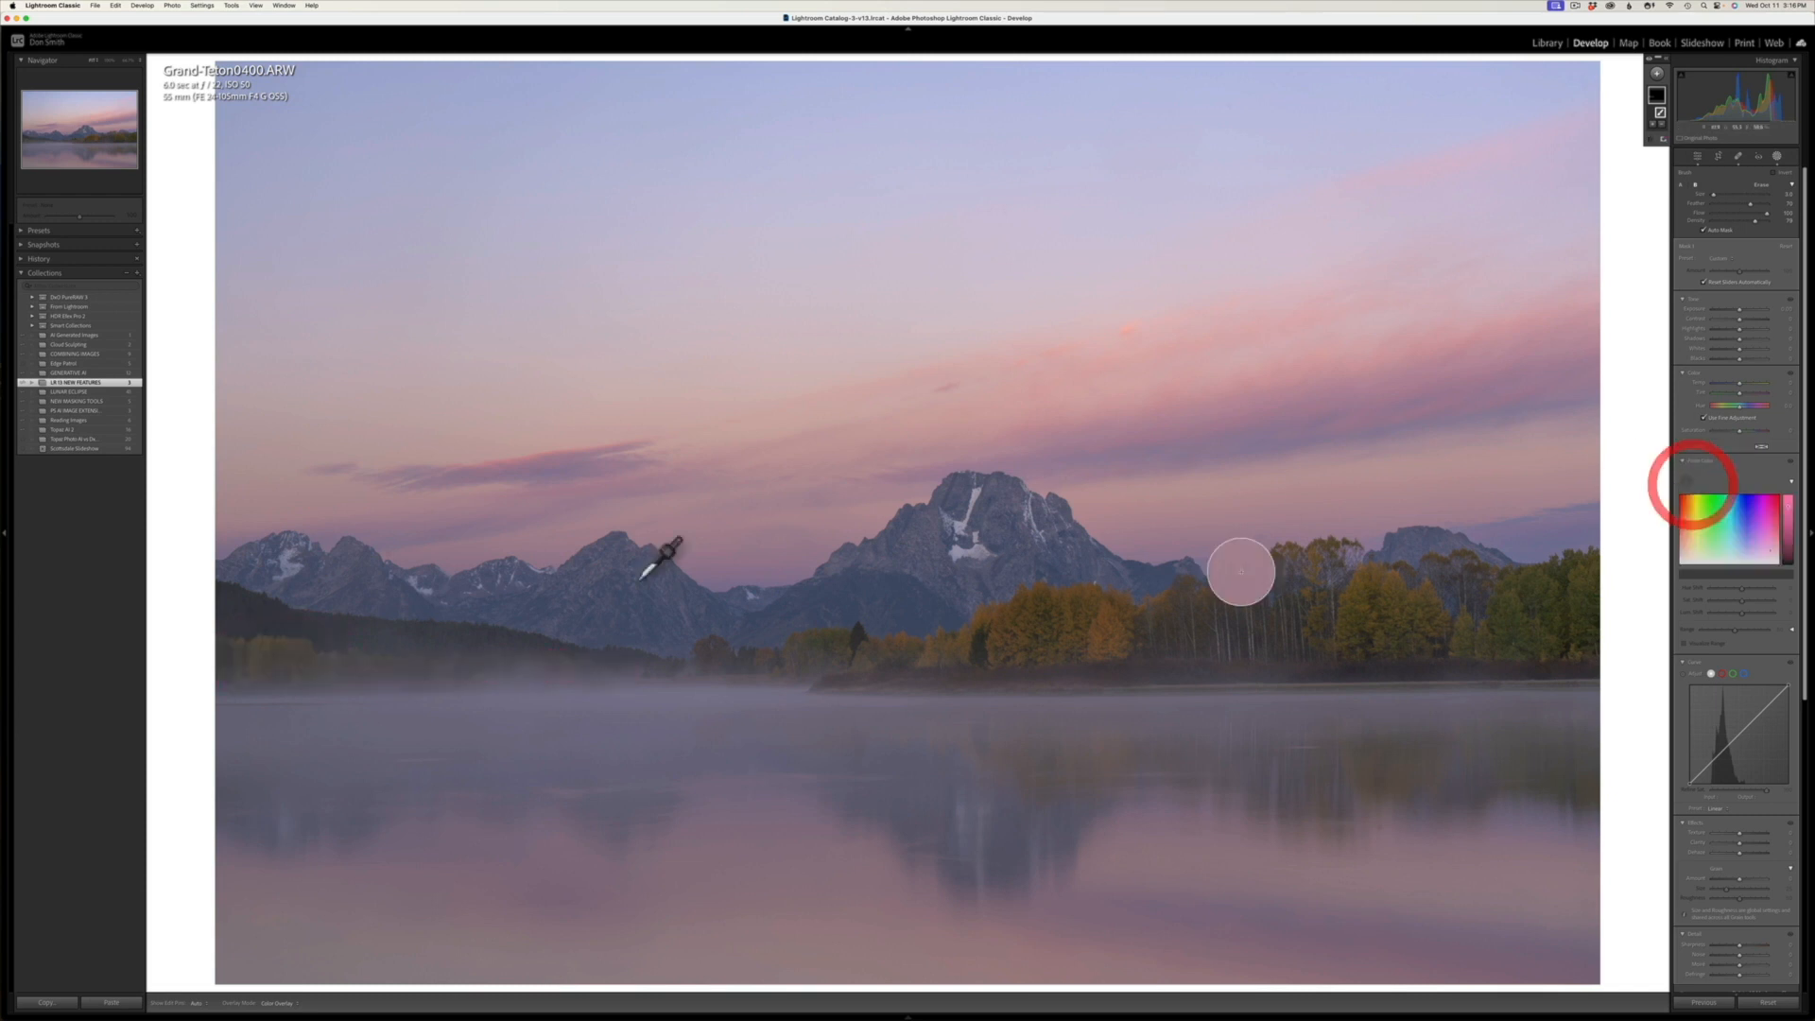
{"action": "left_click", "coordinate": [300, 650]}
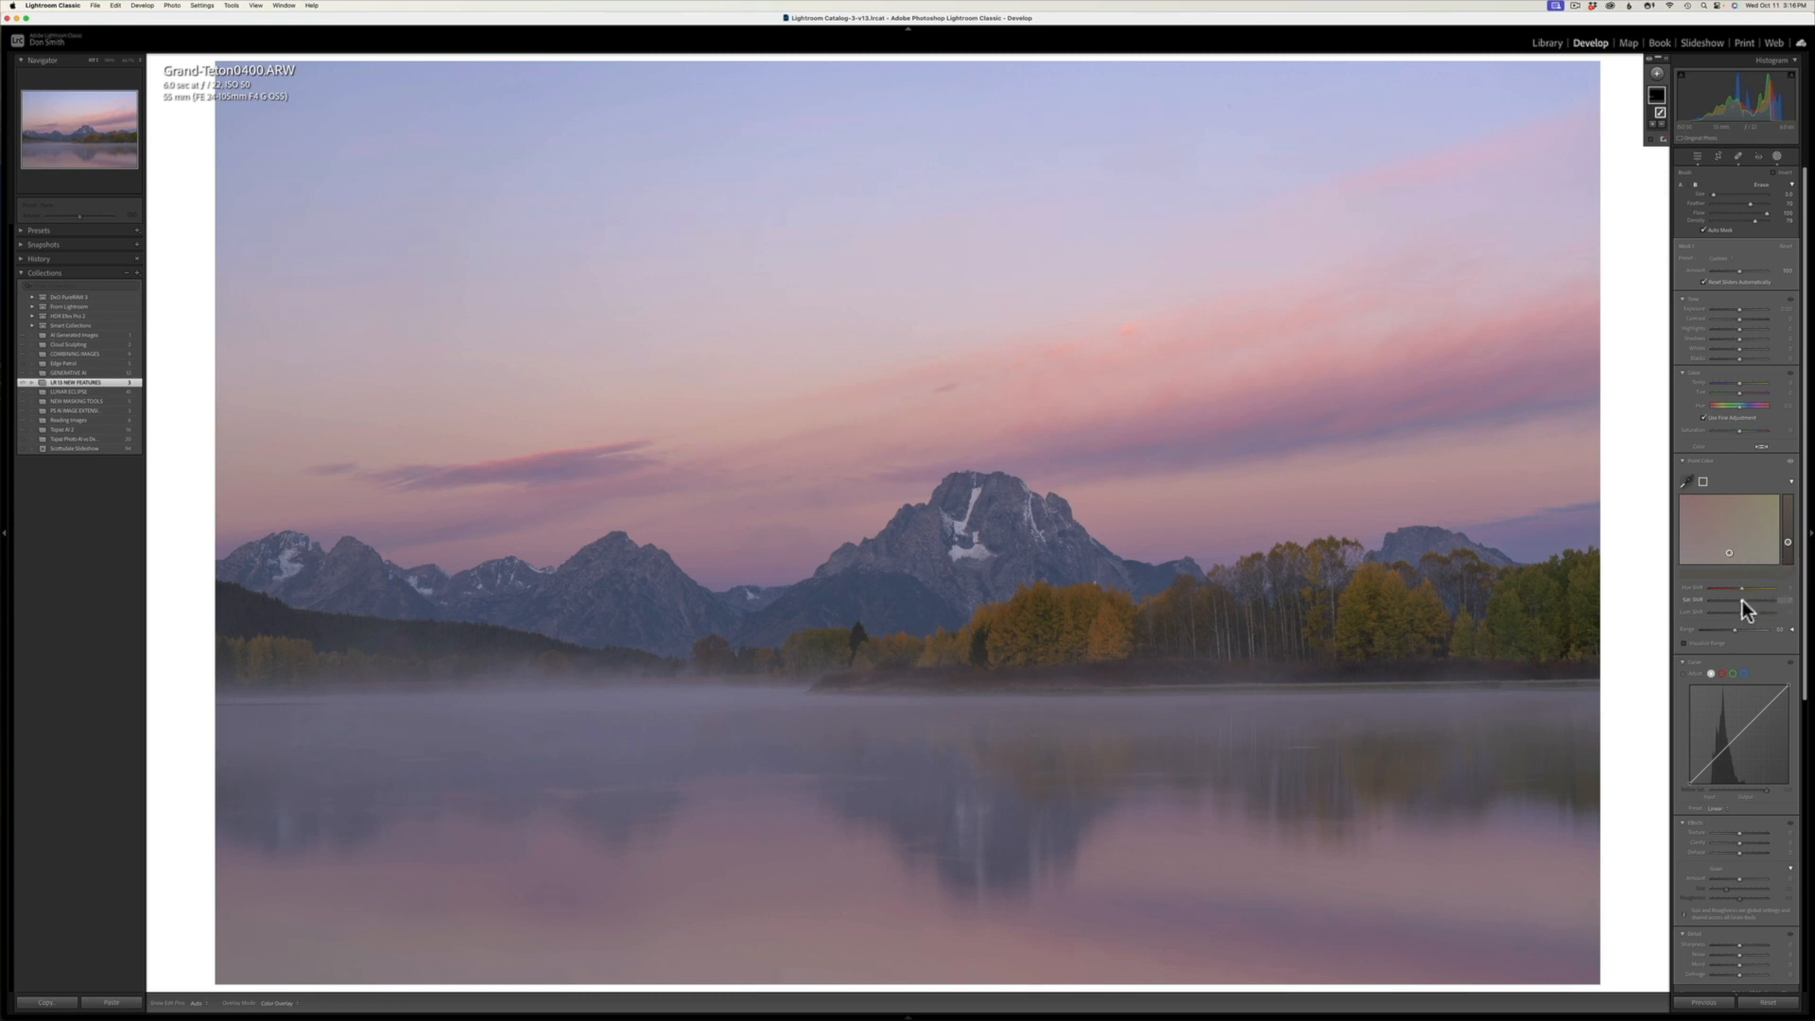
{"action": "left_click_drag", "start_coordinate": [1743, 600], "coordinate": [1809, 615]}
{"action": "mouse_move", "coordinate": [1790, 547]}
{"action": "left_mouse_down"}
{"action": "mouse_move", "coordinate": [1790, 514]}
{"action": "mouse_move", "coordinate": [1788, 549]}
{"action": "left_mouse_up"}
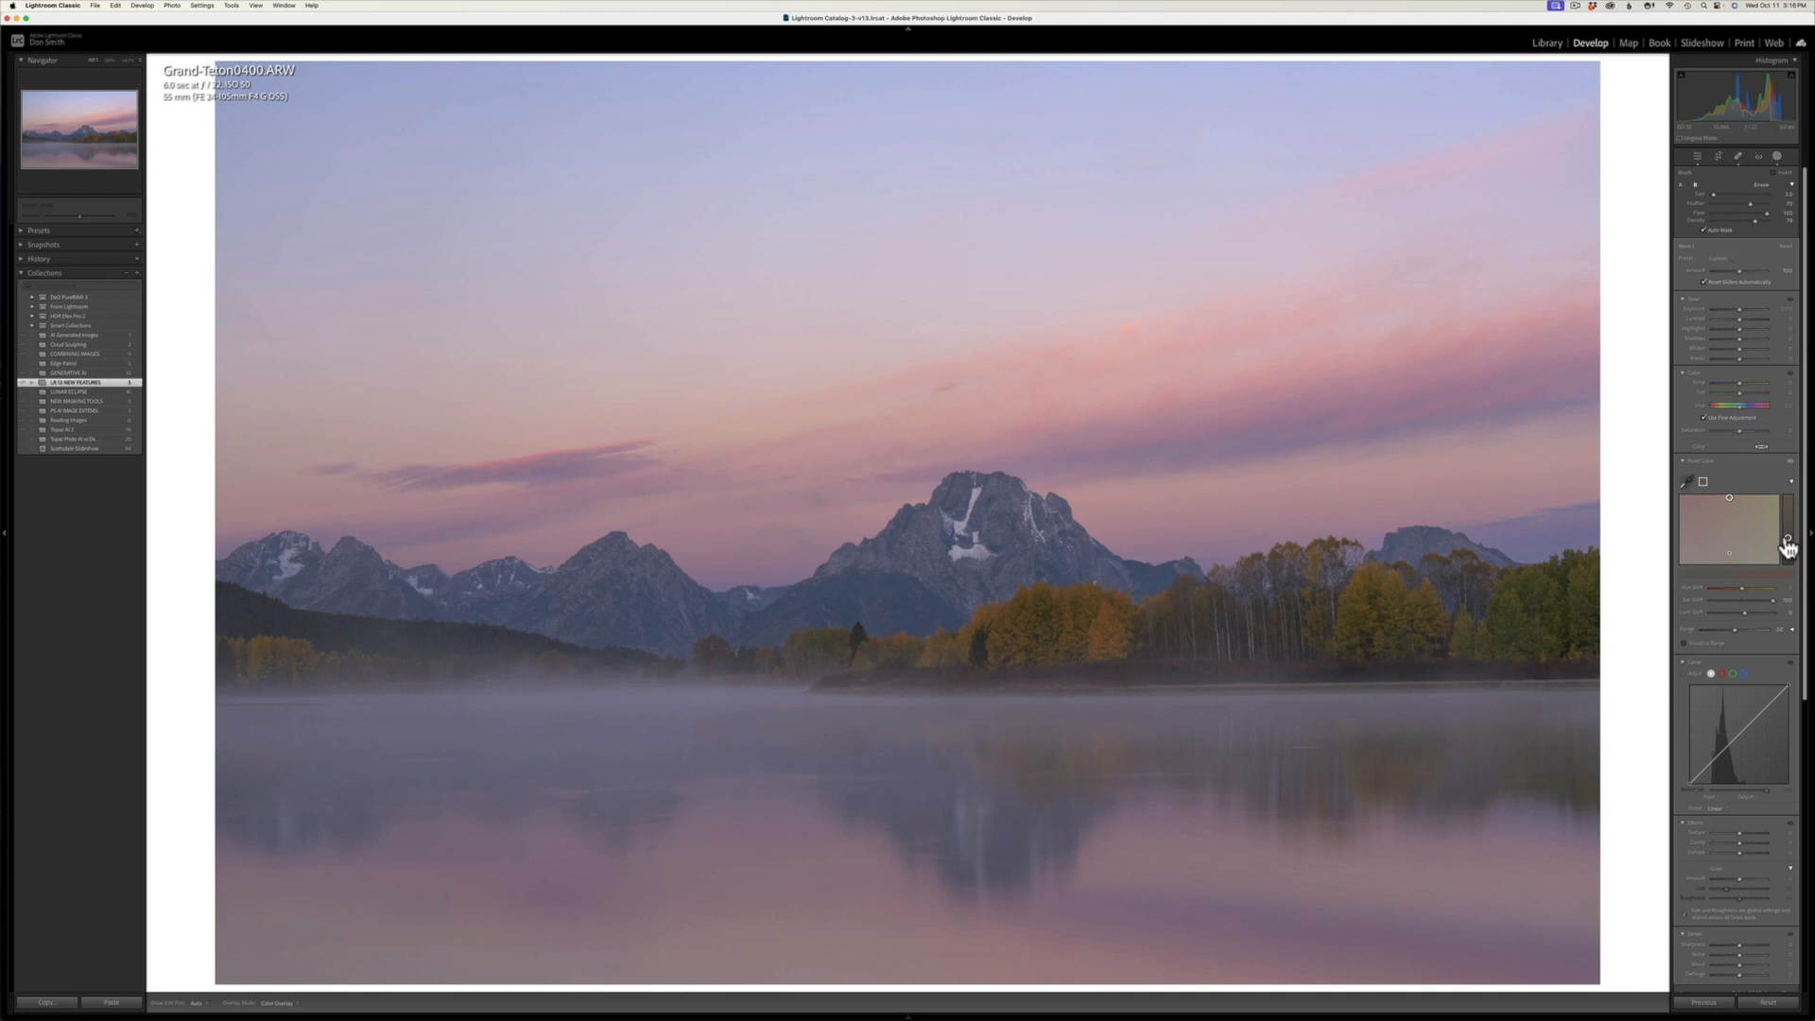
{"action": "mouse_move", "coordinate": [1789, 547]}
{"action": "left_mouse_down"}
{"action": "mouse_move", "coordinate": [1765, 590]}
{"action": "mouse_move", "coordinate": [1736, 593]}
{"action": "left_mouse_up"}
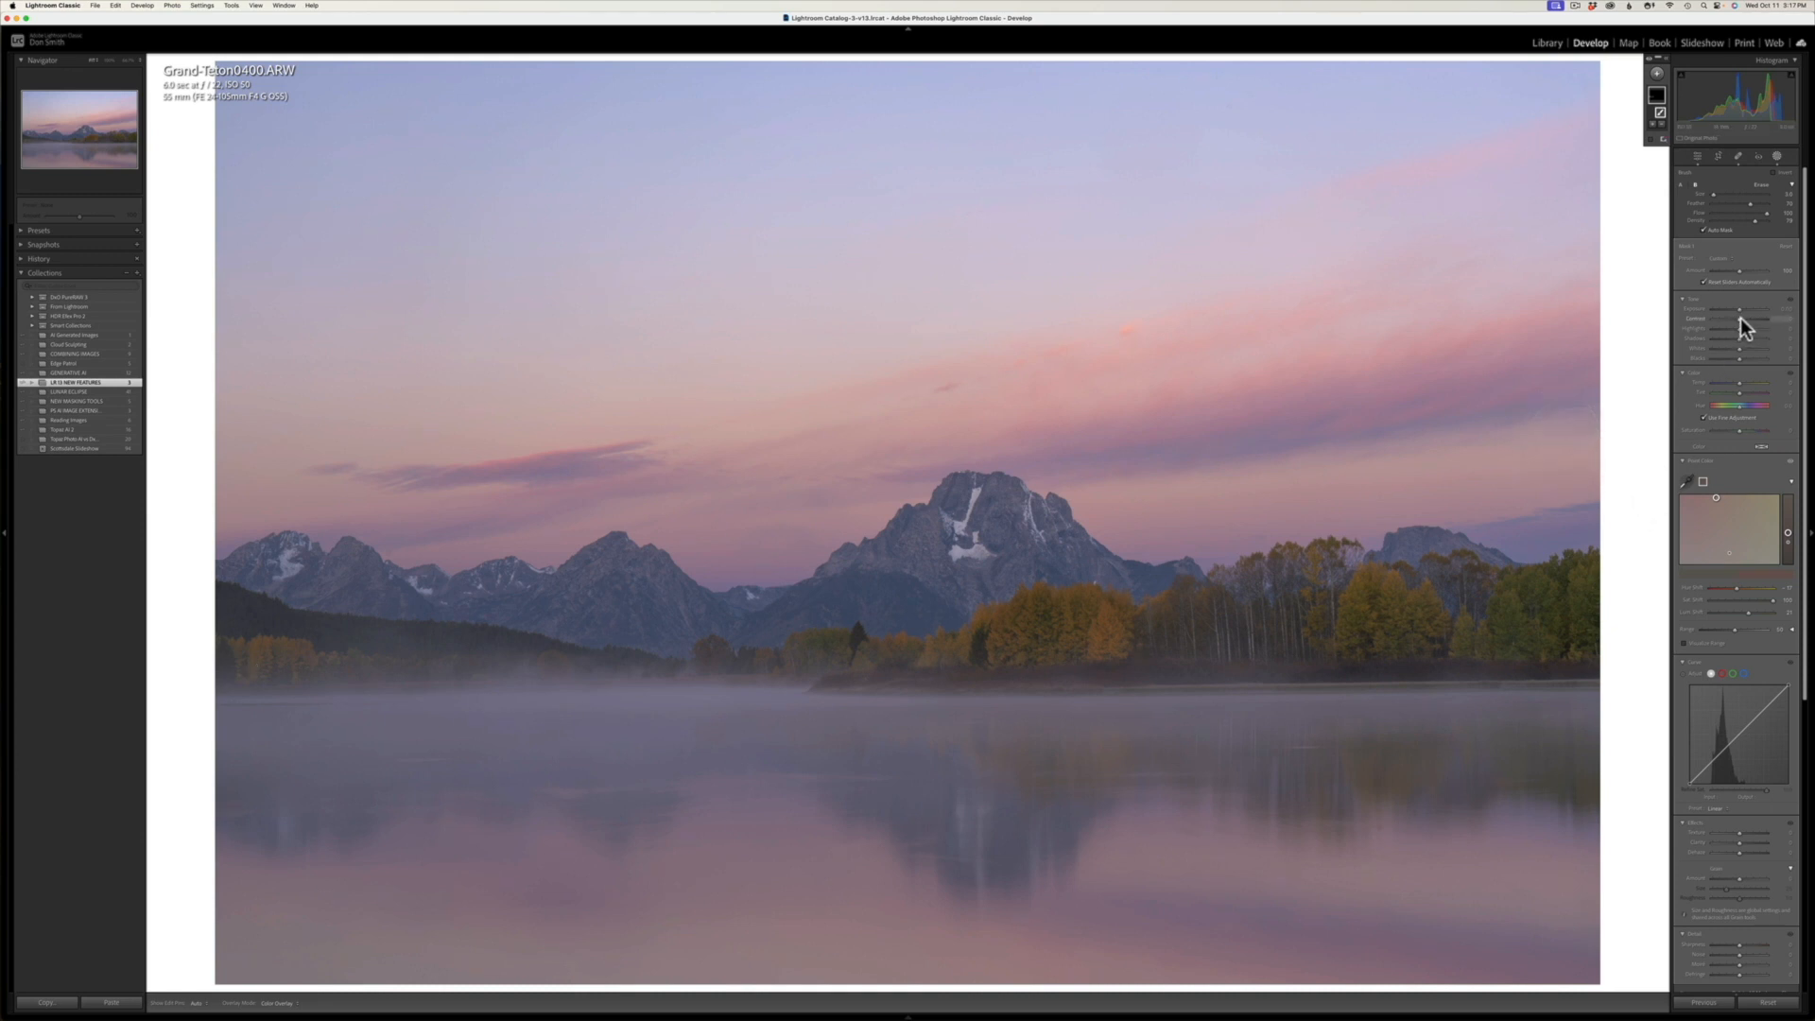
Step: Raise the contrast of the far-left tree mask slightly
{"action": "left_click_drag", "start_coordinate": [1740, 317], "coordinate": [1763, 324]}
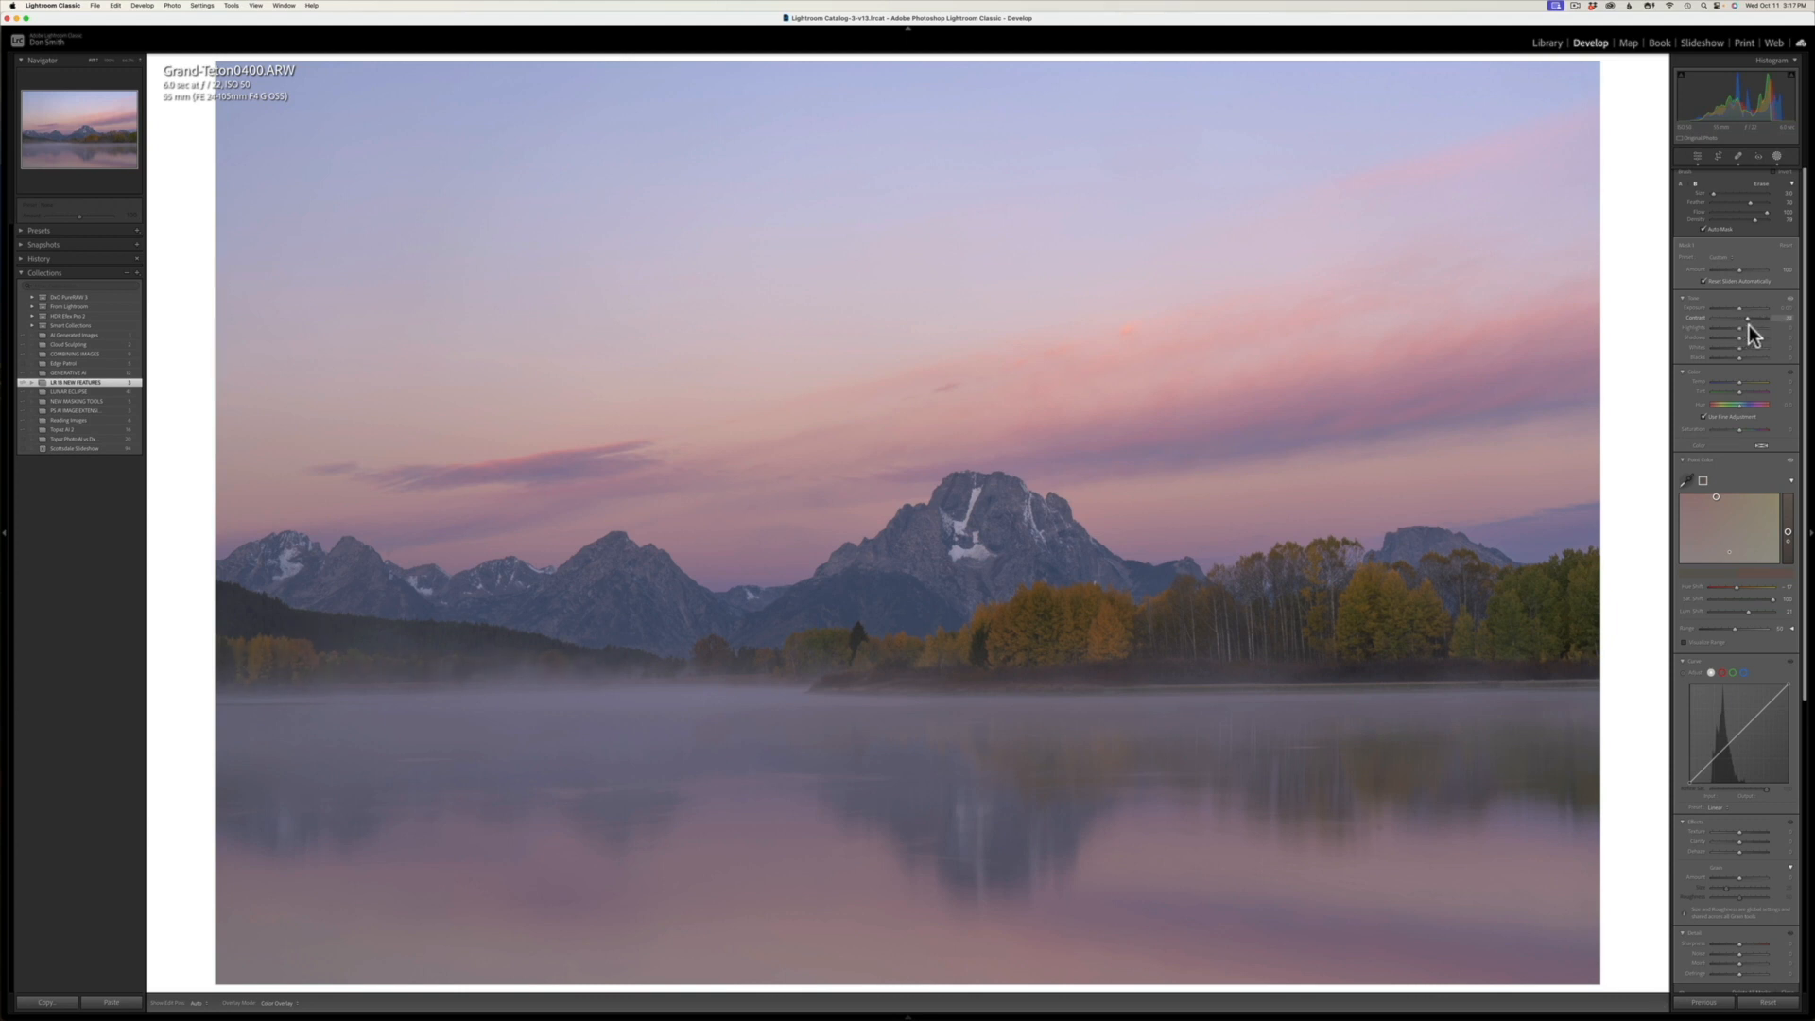
{"action": "left_click", "coordinate": [1749, 325]}
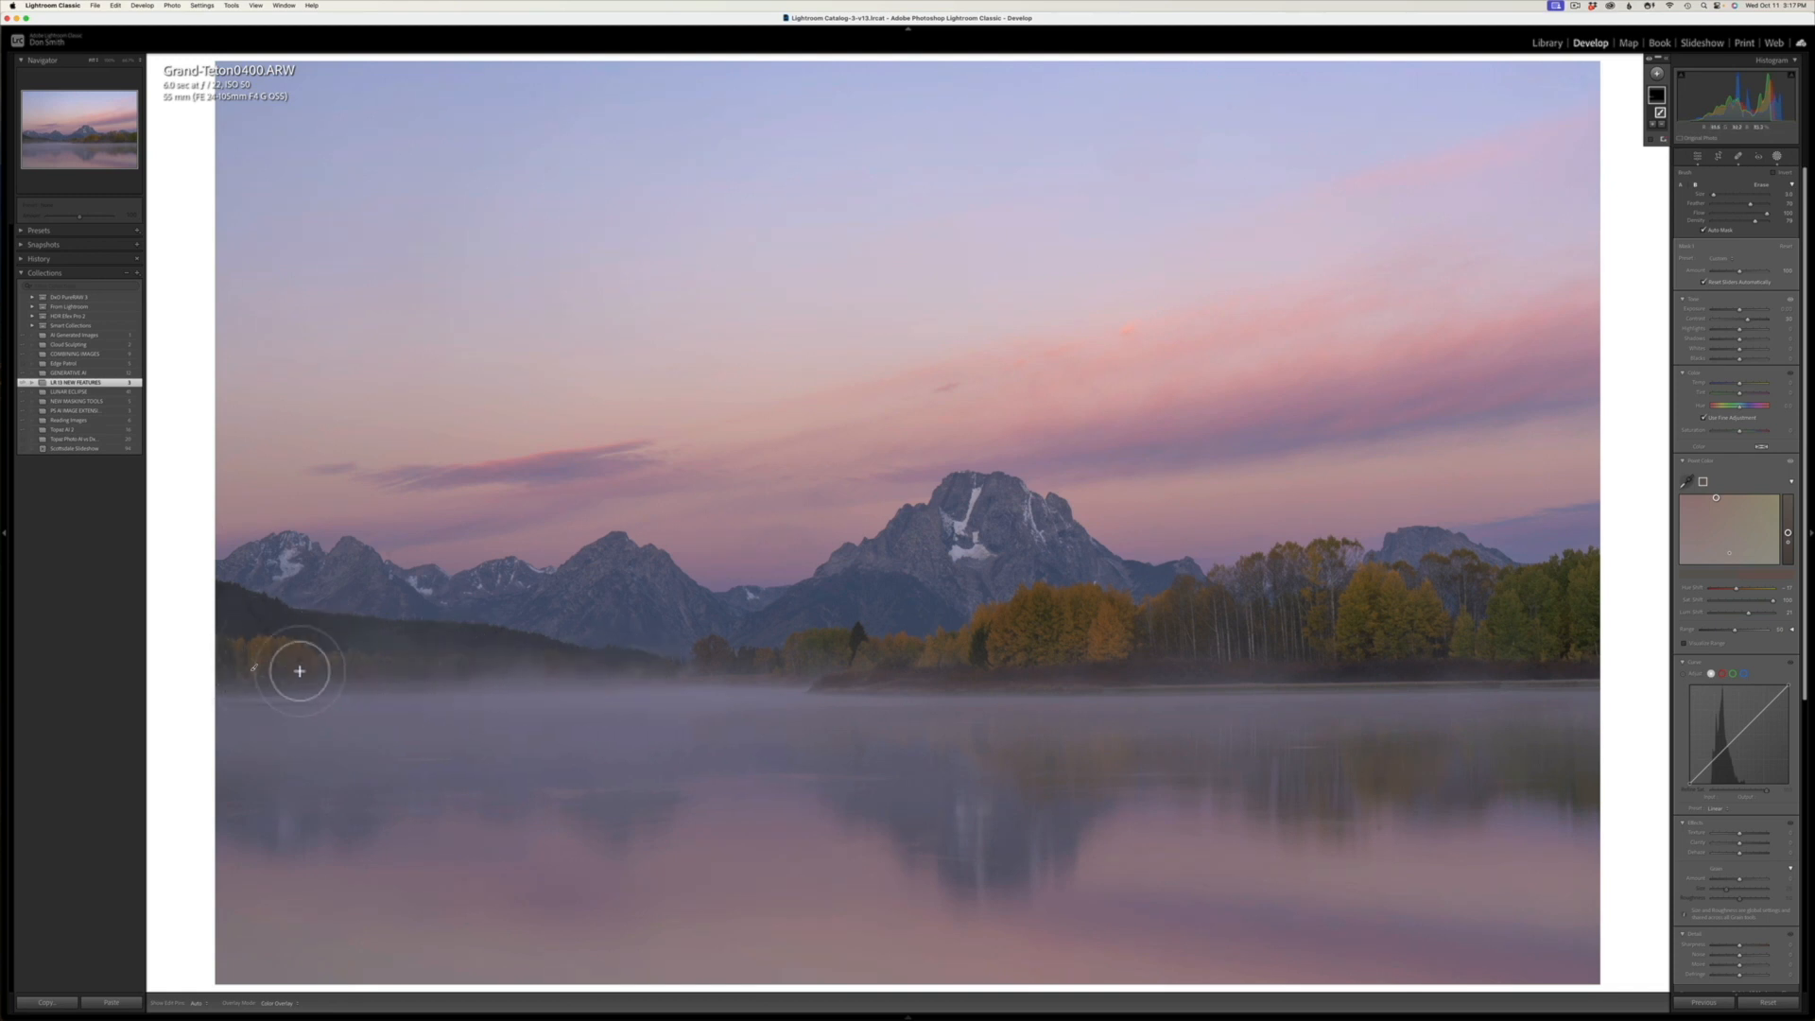
{"action": "mouse_move", "coordinate": [299, 671]}
{"action": "left_mouse_down"}
{"action": "mouse_move", "coordinate": [248, 673]}
{"action": "mouse_move", "coordinate": [468, 664]}
{"action": "left_mouse_up"}
Step: Create a second brush mask and paint it over the yellow and green trees on the photo's right side
{"action": "left_click", "coordinate": [1657, 76]}
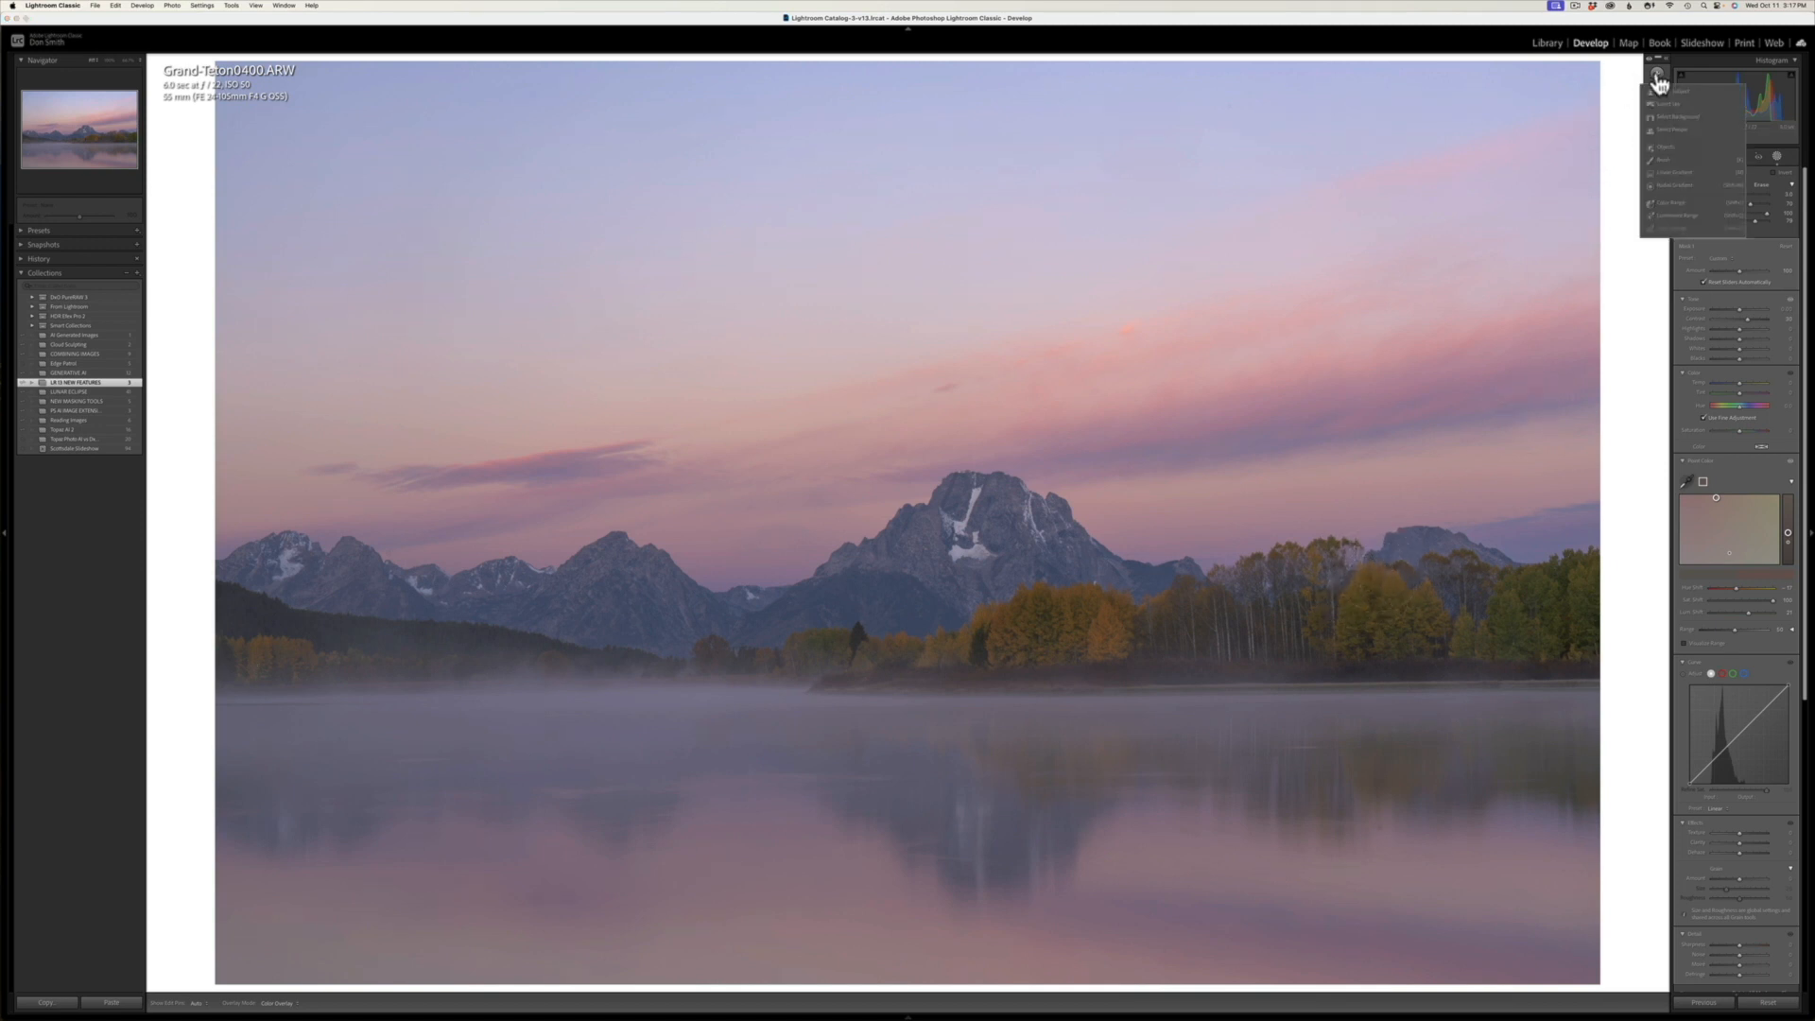
{"action": "left_click", "coordinate": [1662, 158]}
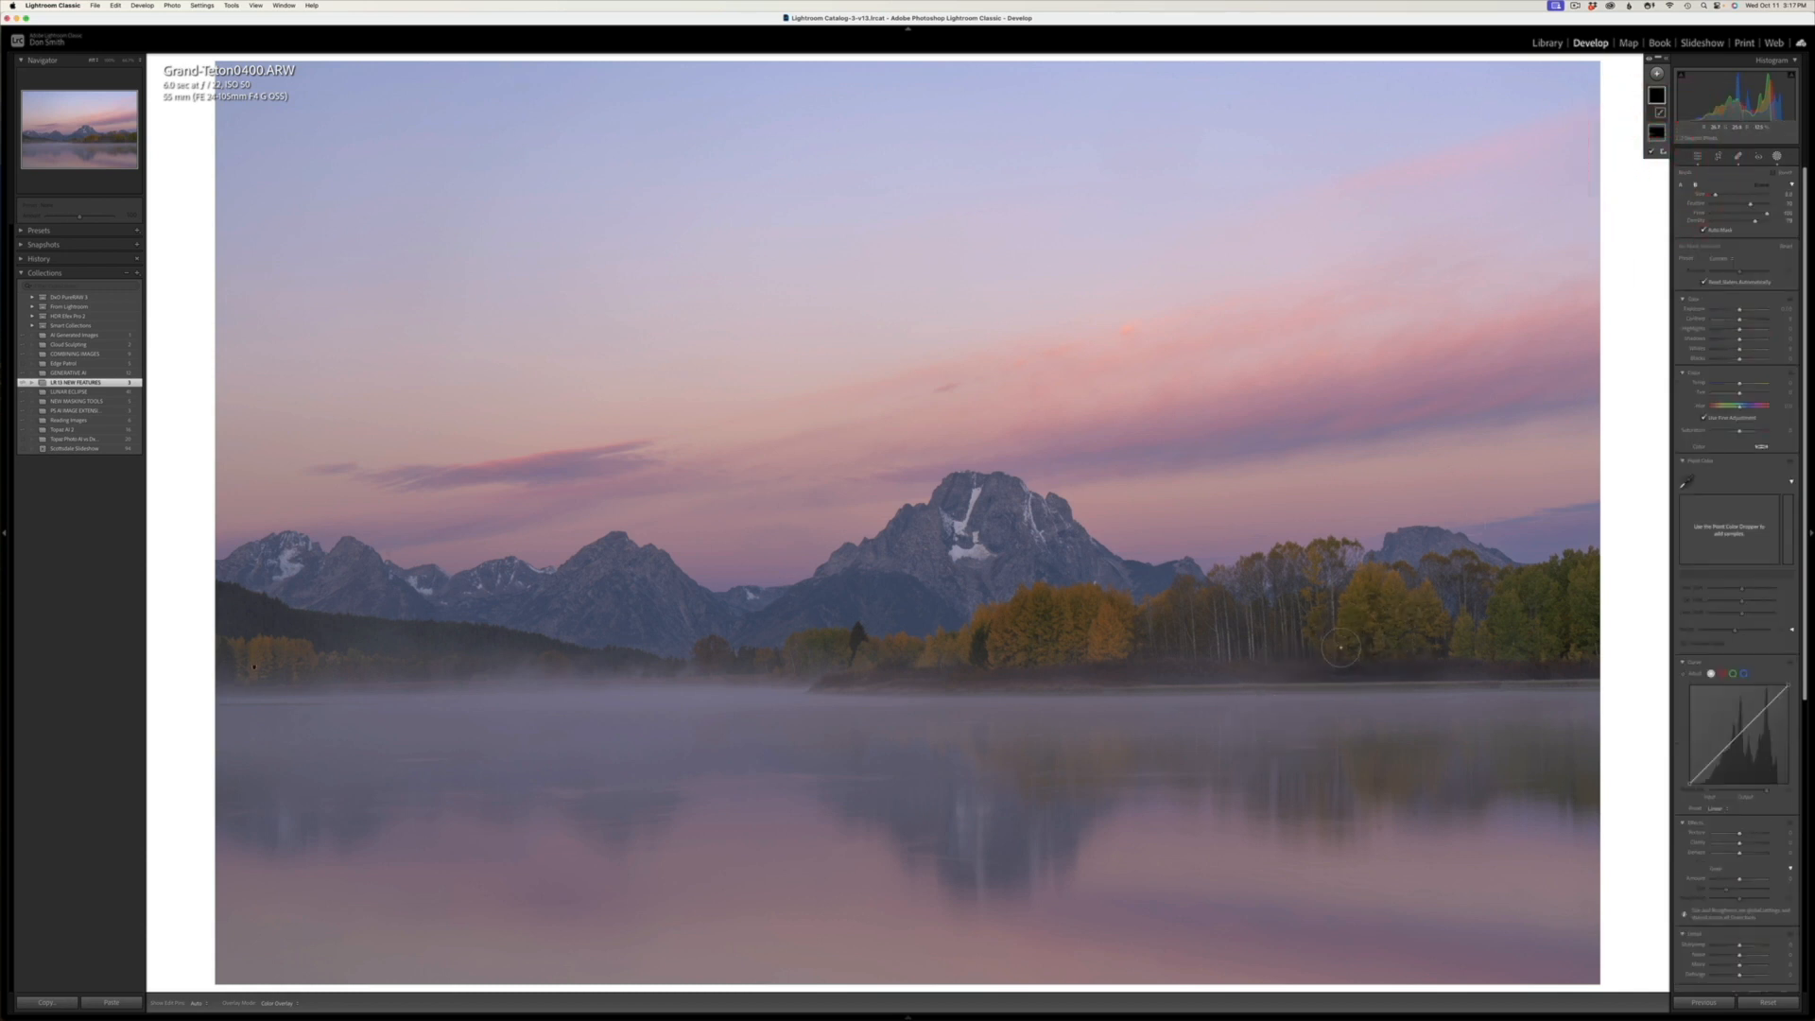
{"action": "mouse_move", "coordinate": [1341, 655]}
{"action": "left_mouse_down"}
{"action": "mouse_move", "coordinate": [1375, 586]}
{"action": "mouse_move", "coordinate": [1450, 621]}
{"action": "mouse_move", "coordinate": [1370, 641]}
{"action": "mouse_move", "coordinate": [1544, 606]}
{"action": "left_mouse_up"}
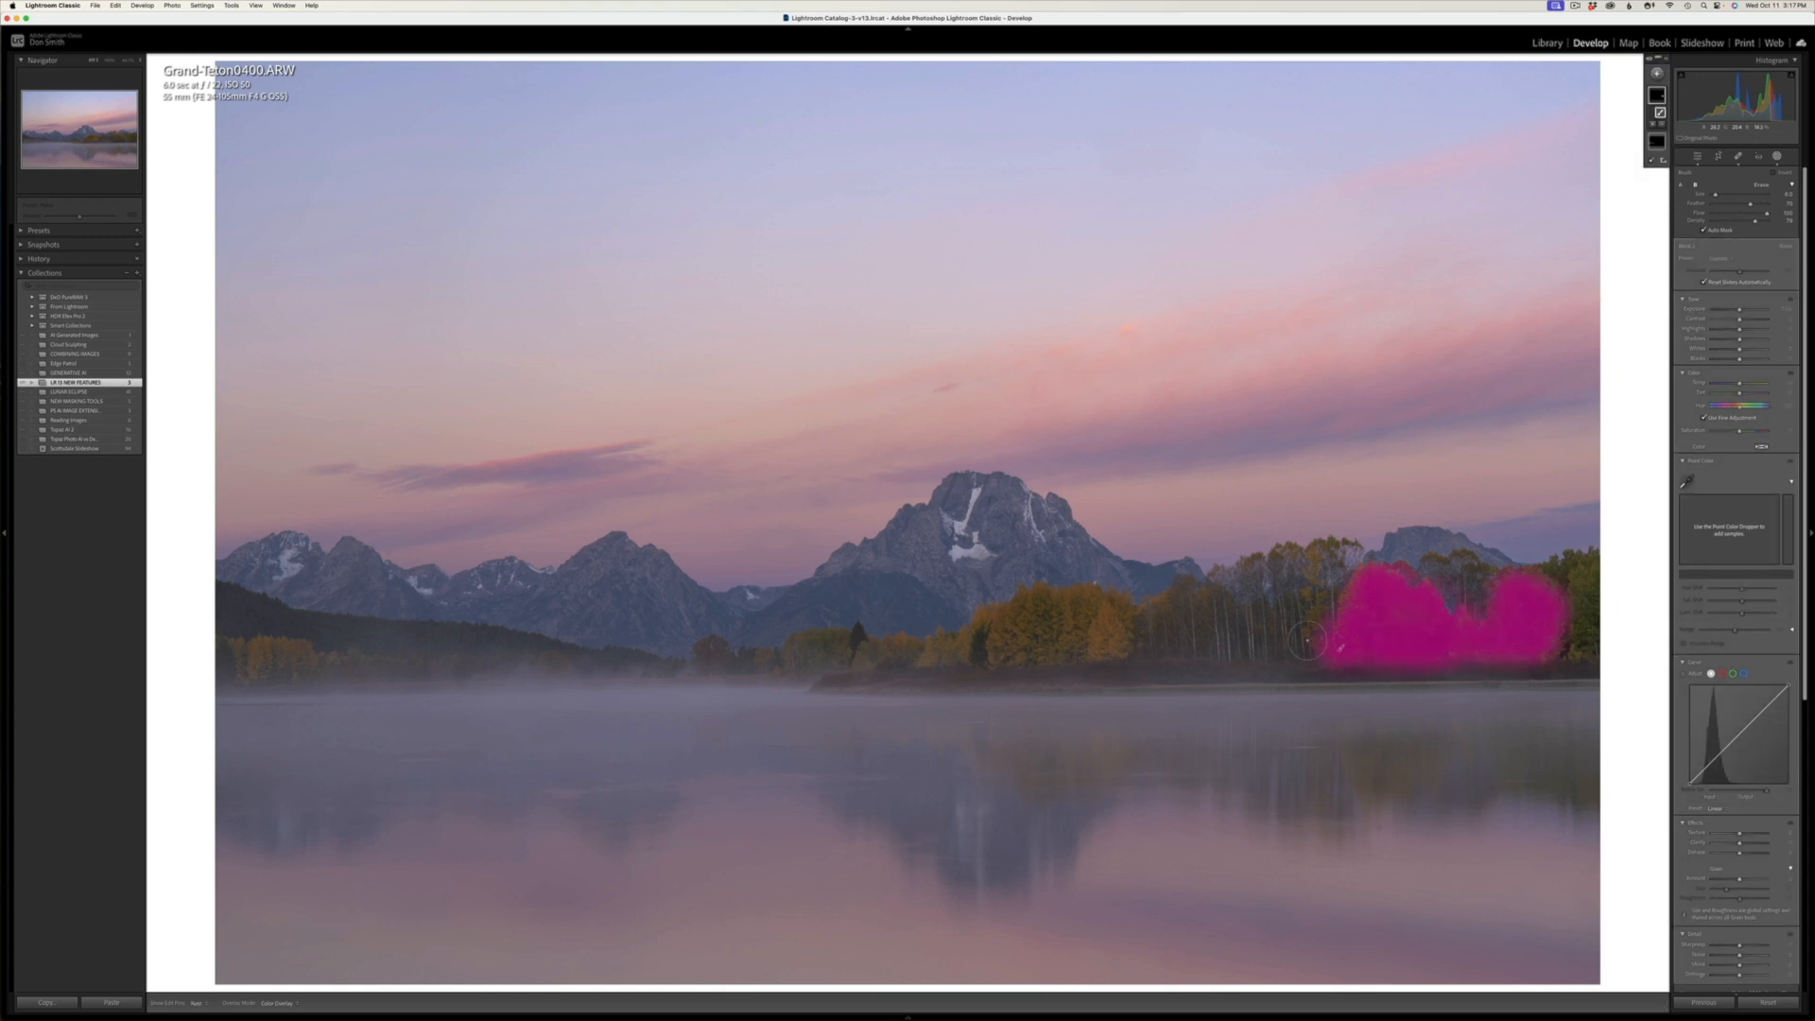
Step: Sample the yellow tree as the second mask's Point Color swatch, and raise its saturation and luminance
{"action": "left_click", "coordinate": [1684, 480]}
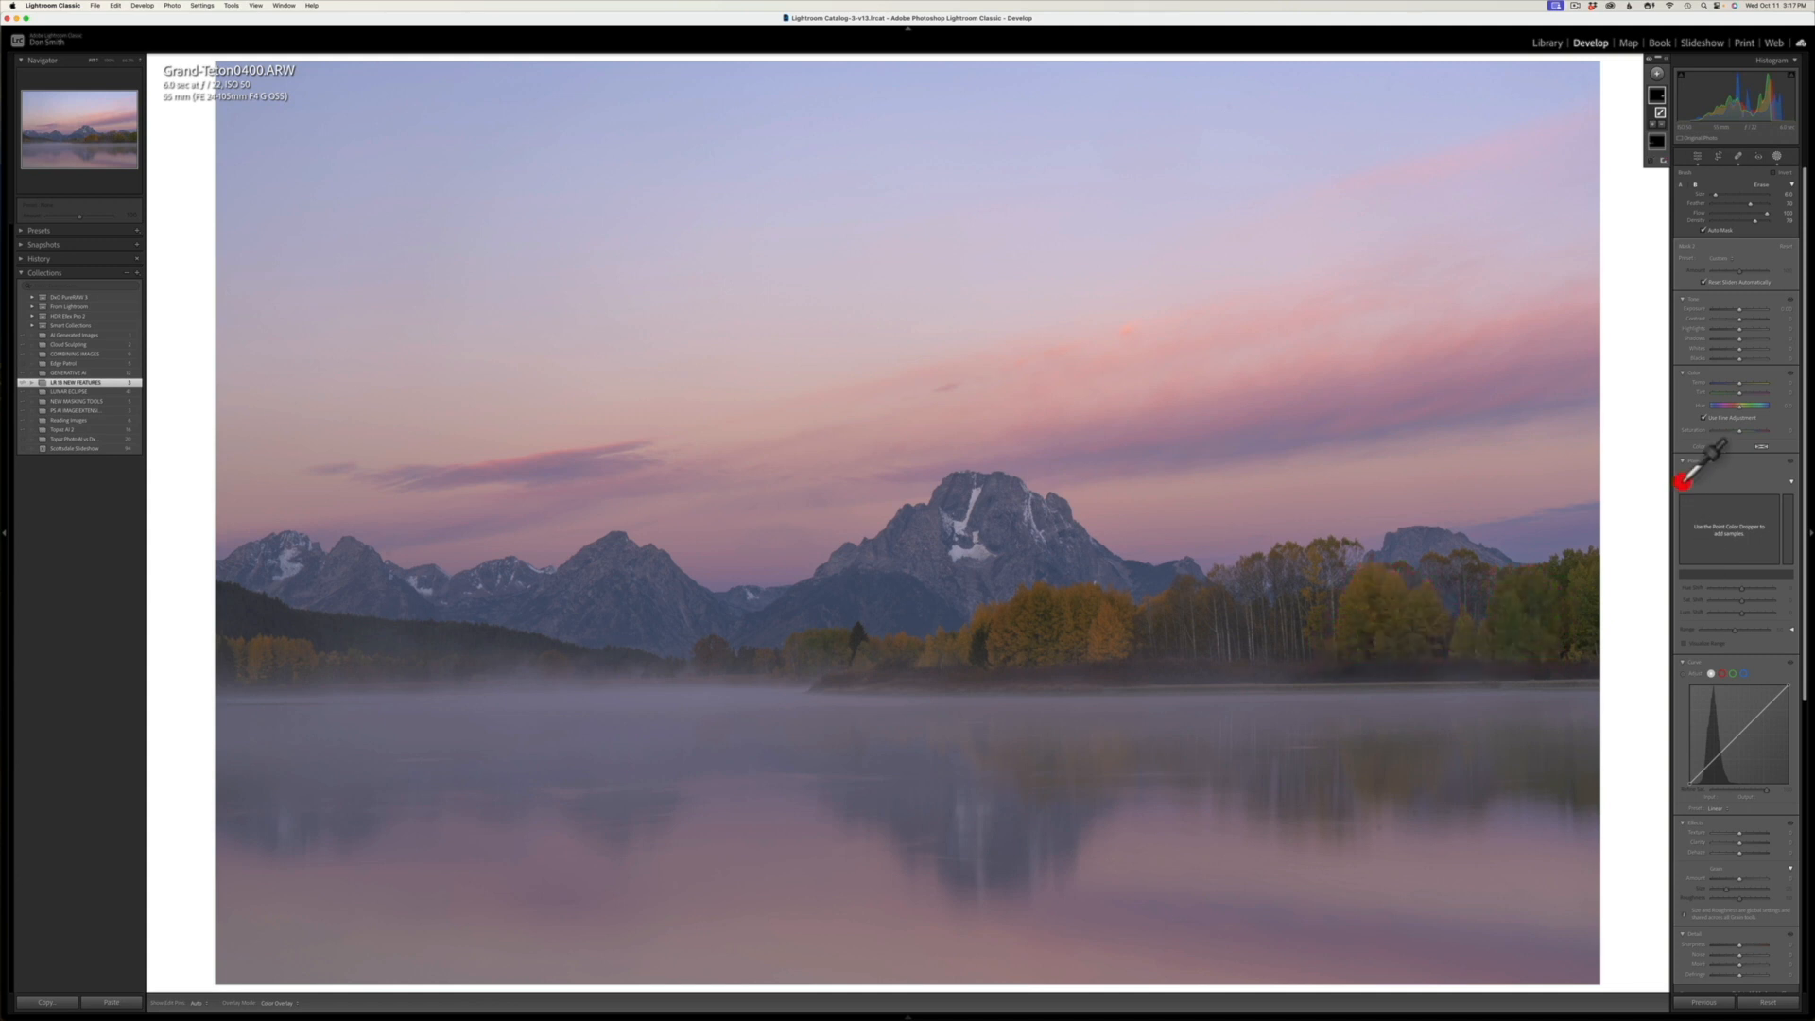
{"action": "left_click", "coordinate": [1391, 586]}
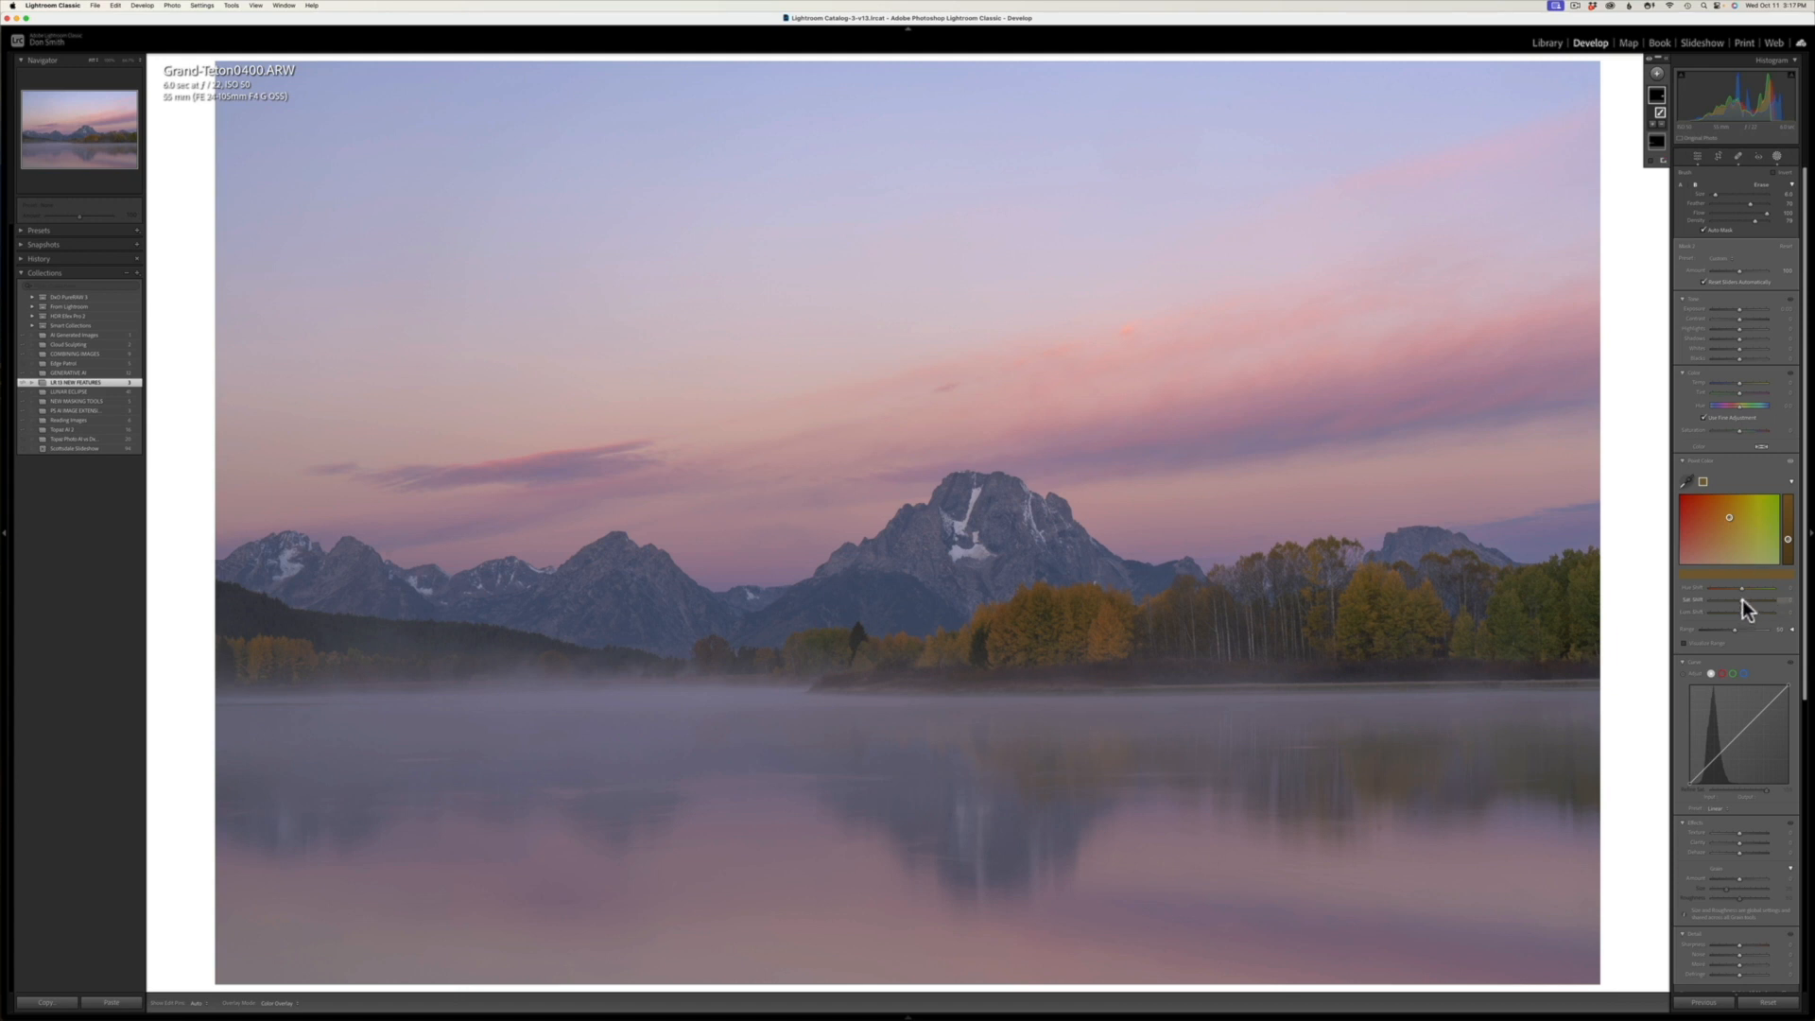
{"action": "mouse_move", "coordinate": [1743, 599]}
{"action": "left_mouse_down"}
{"action": "mouse_move", "coordinate": [1776, 602]}
{"action": "mouse_move", "coordinate": [1741, 600]}
{"action": "mouse_move", "coordinate": [1790, 526]}
{"action": "left_mouse_up"}
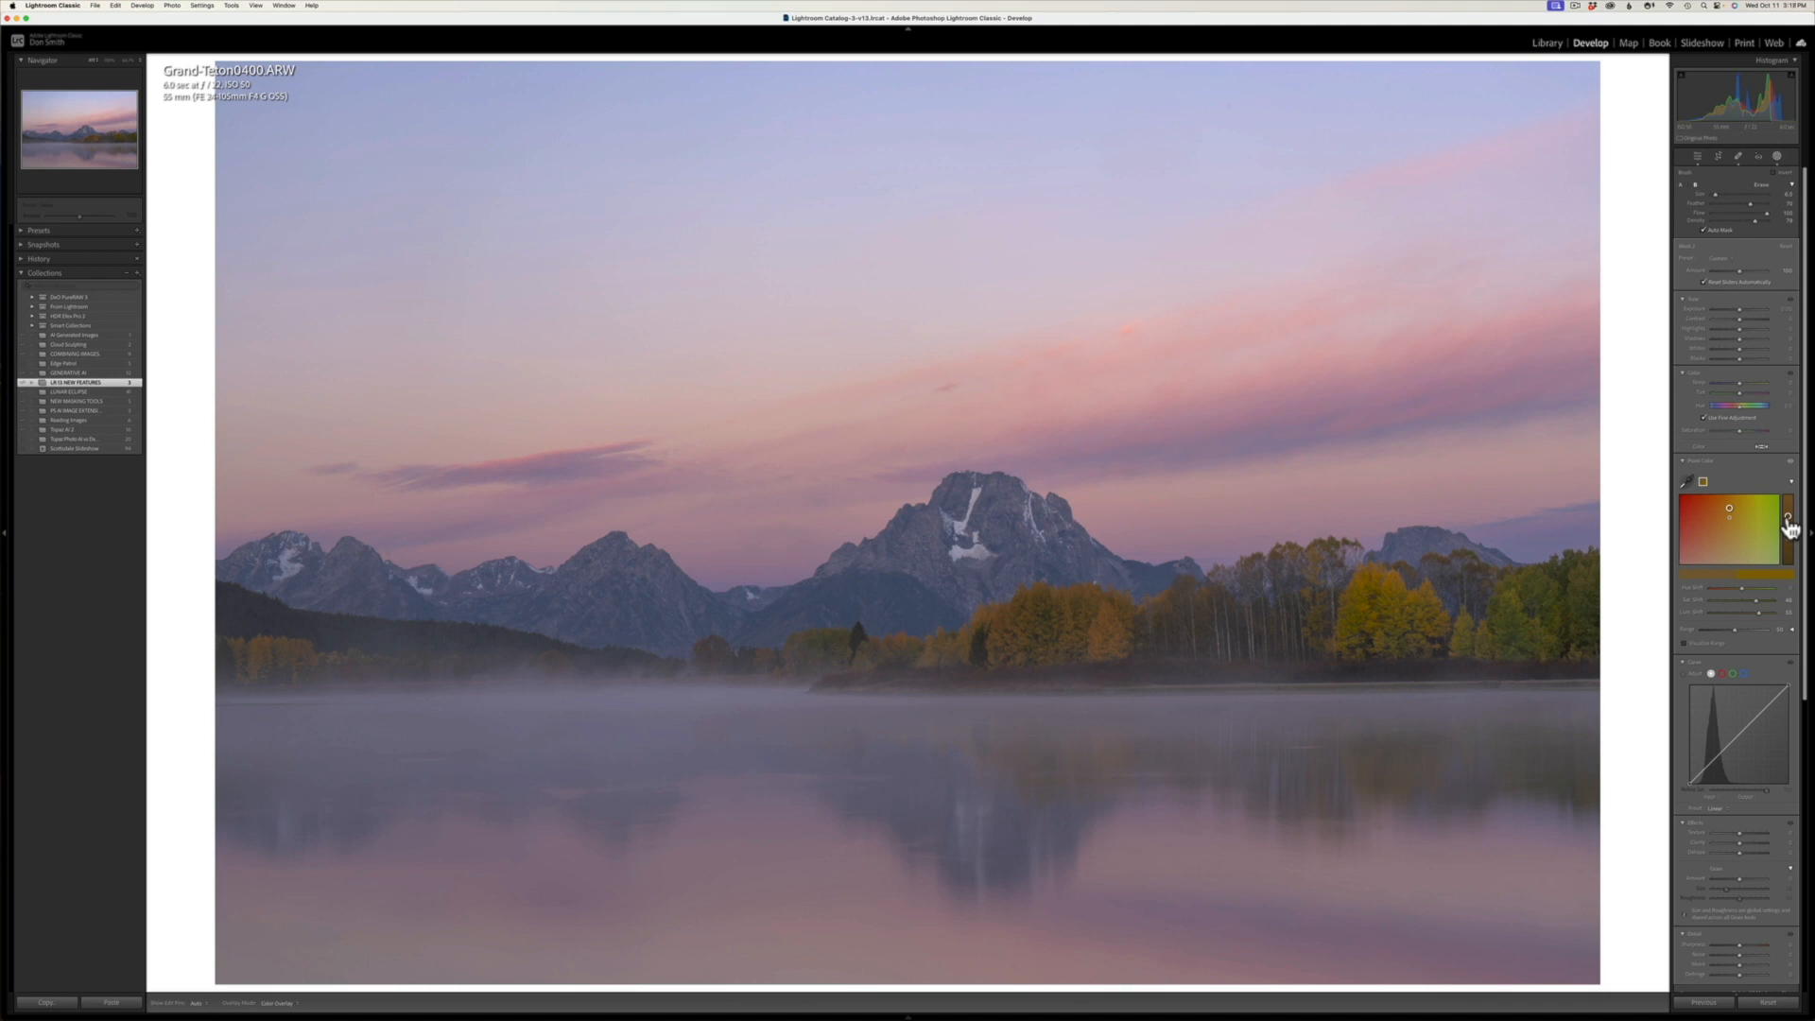
{"action": "left_click_drag", "start_coordinate": [1789, 527], "coordinate": [1790, 520]}
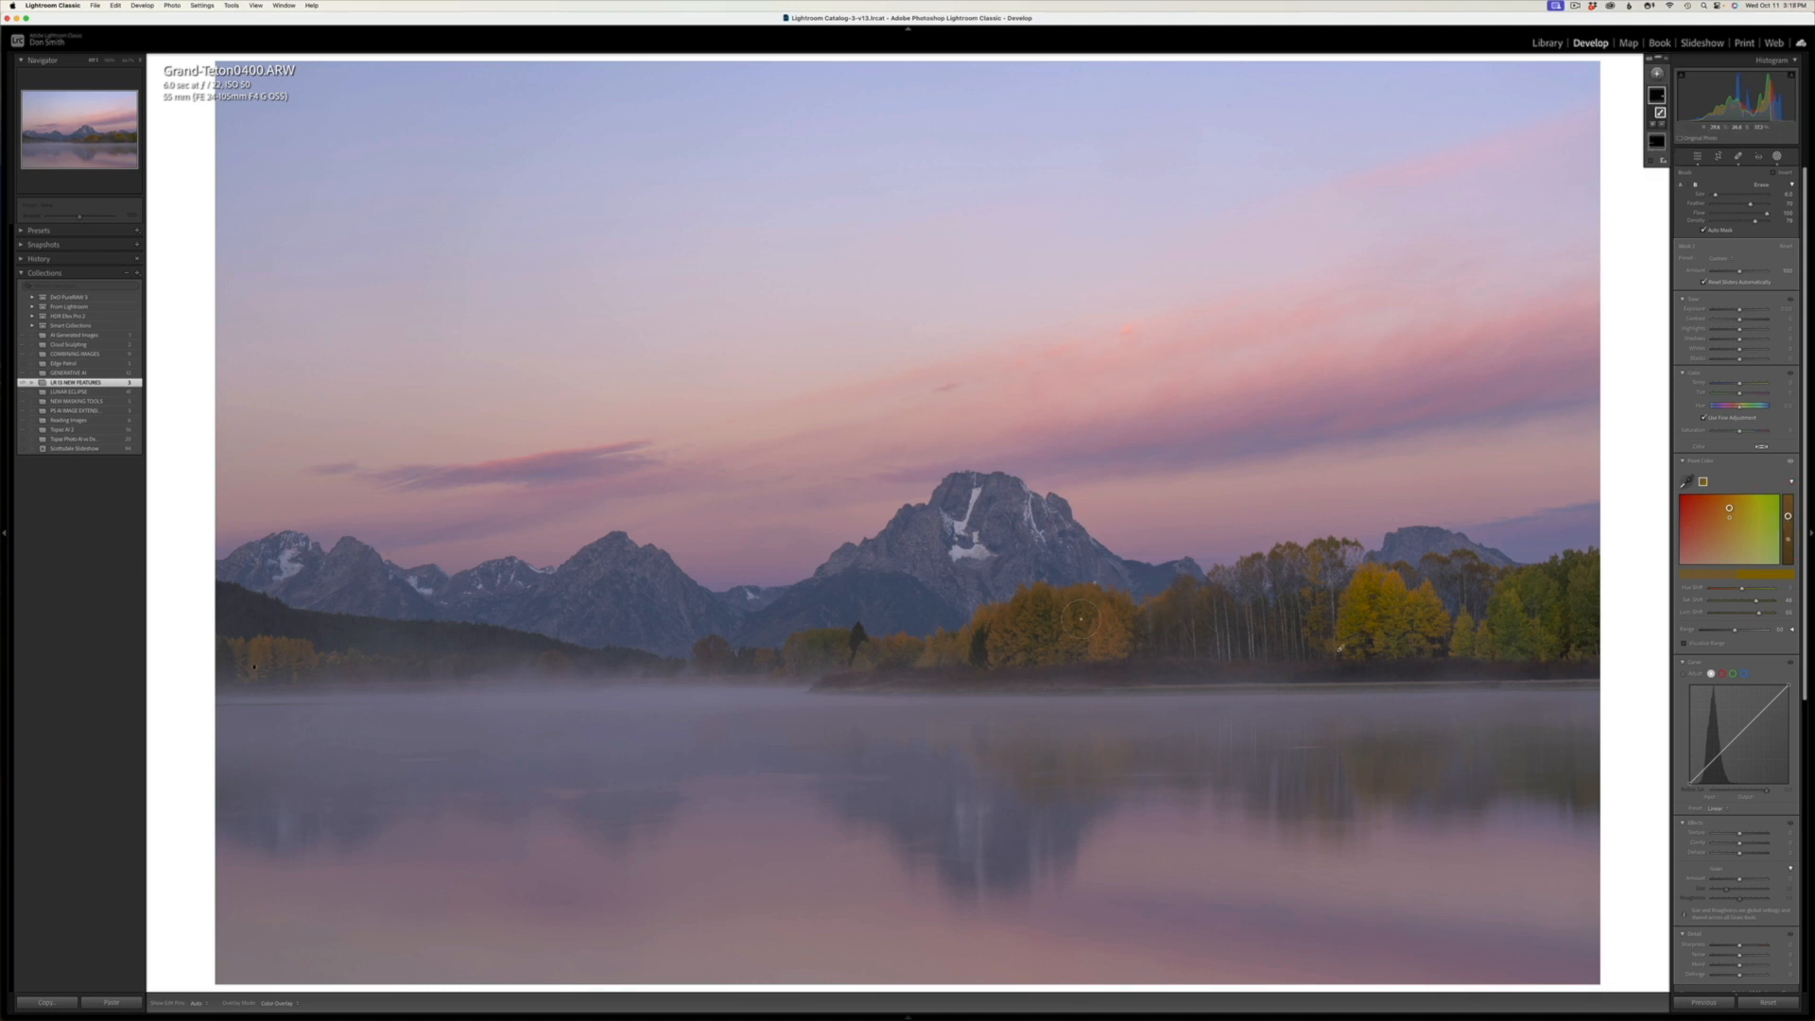